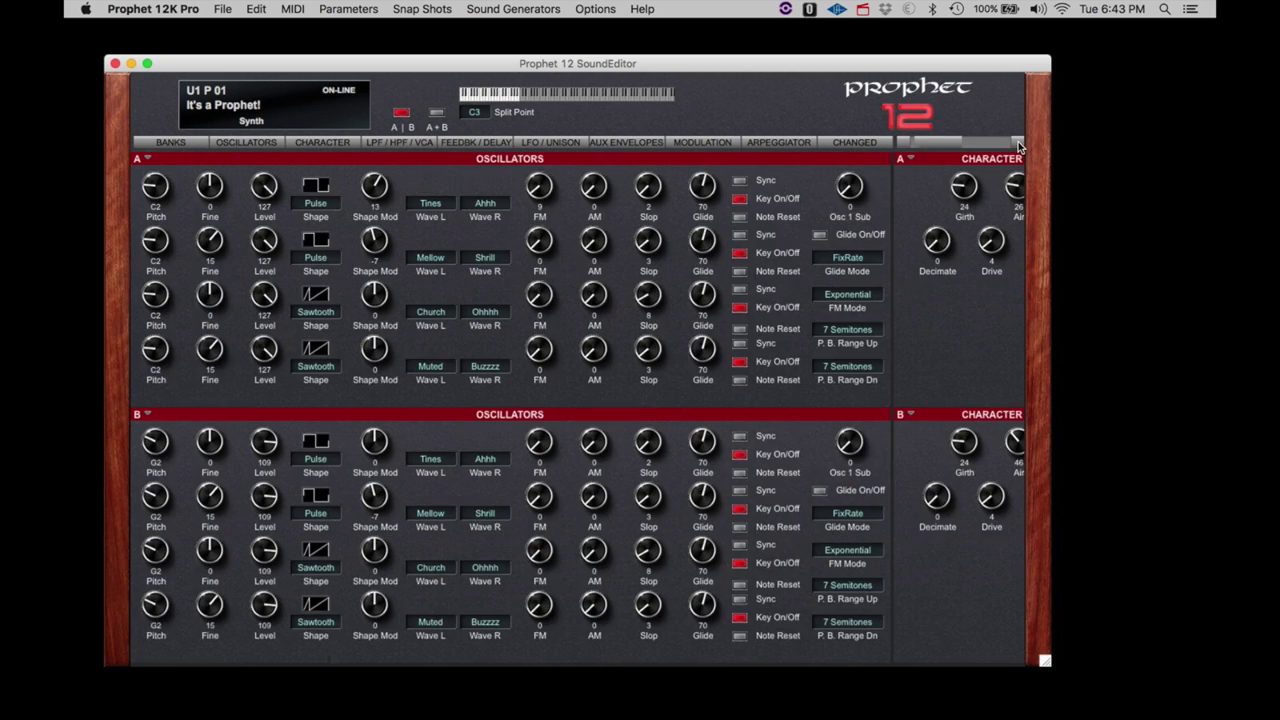
# - Scroll through the character, filter, delay and envelope sections, then back to the oscillators
pyautogui.click(1020, 145)
pyautogui.click(1020, 145)
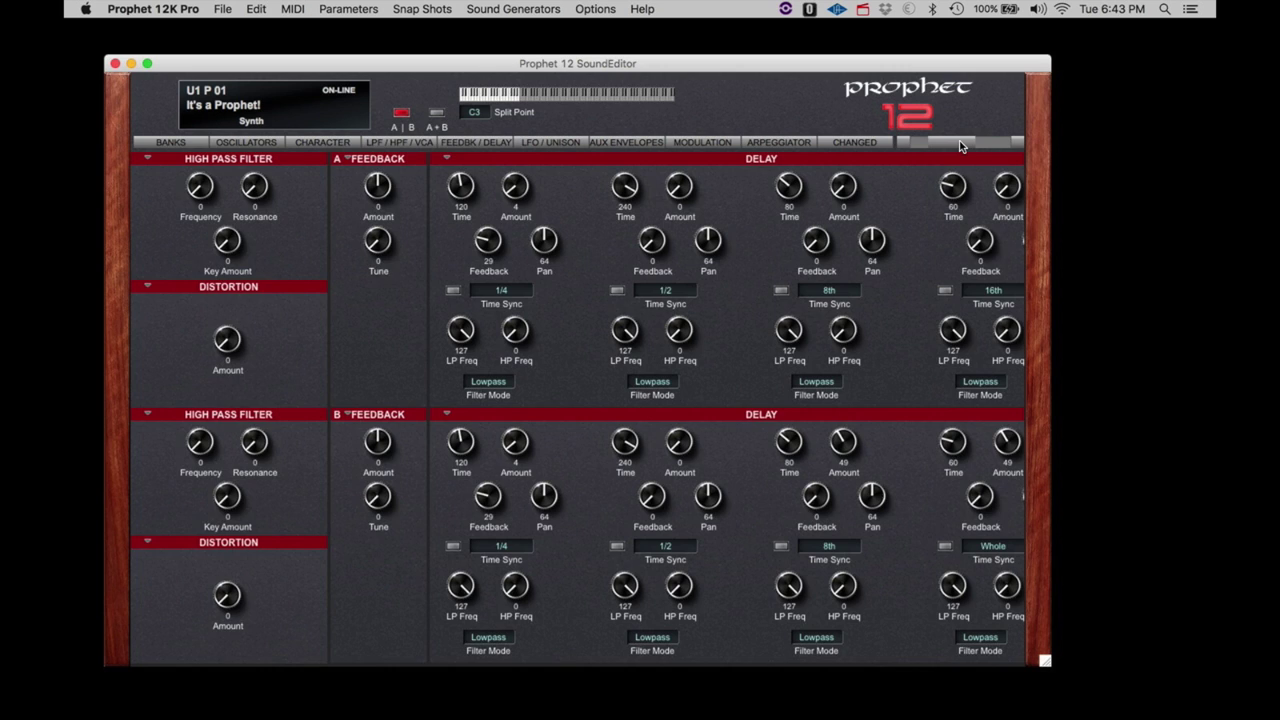
pyautogui.click(973, 146)
pyautogui.click(991, 143)
pyautogui.click(1004, 142)
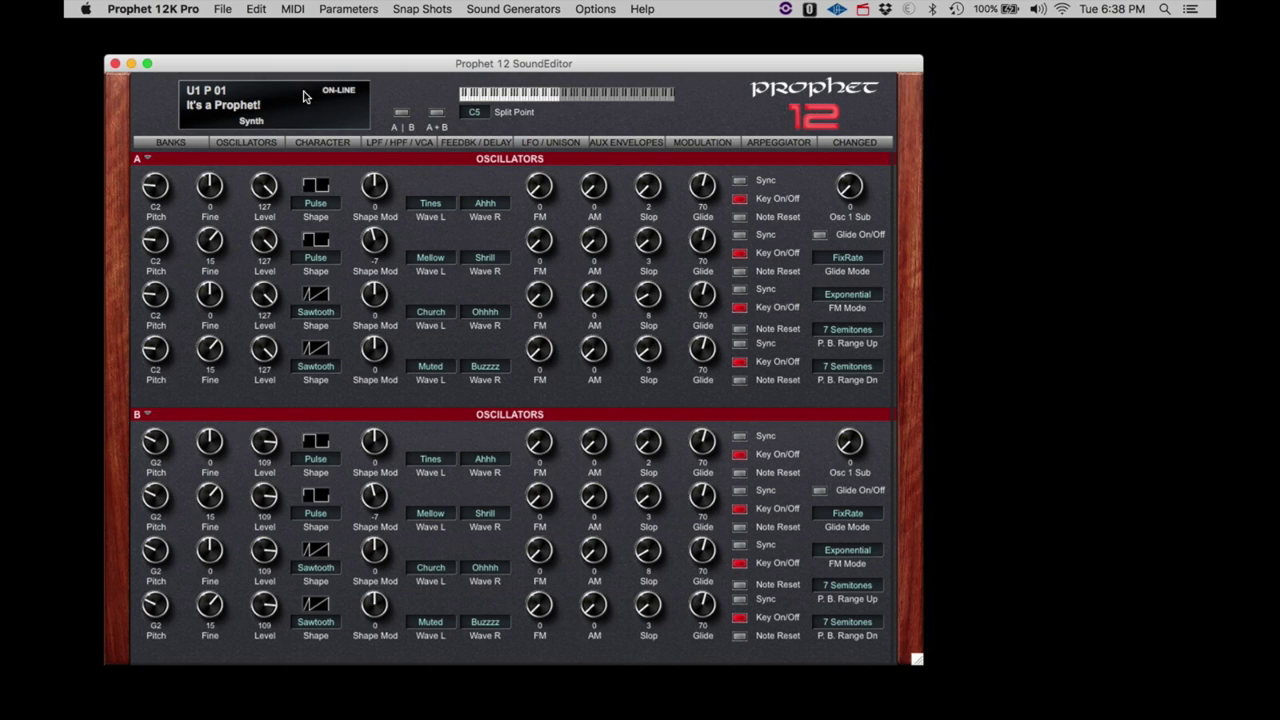
# - Set port 5 Prophet 12 Keyboard as both MIDI input and output in MIDI Setup
pyautogui.click(293, 9)
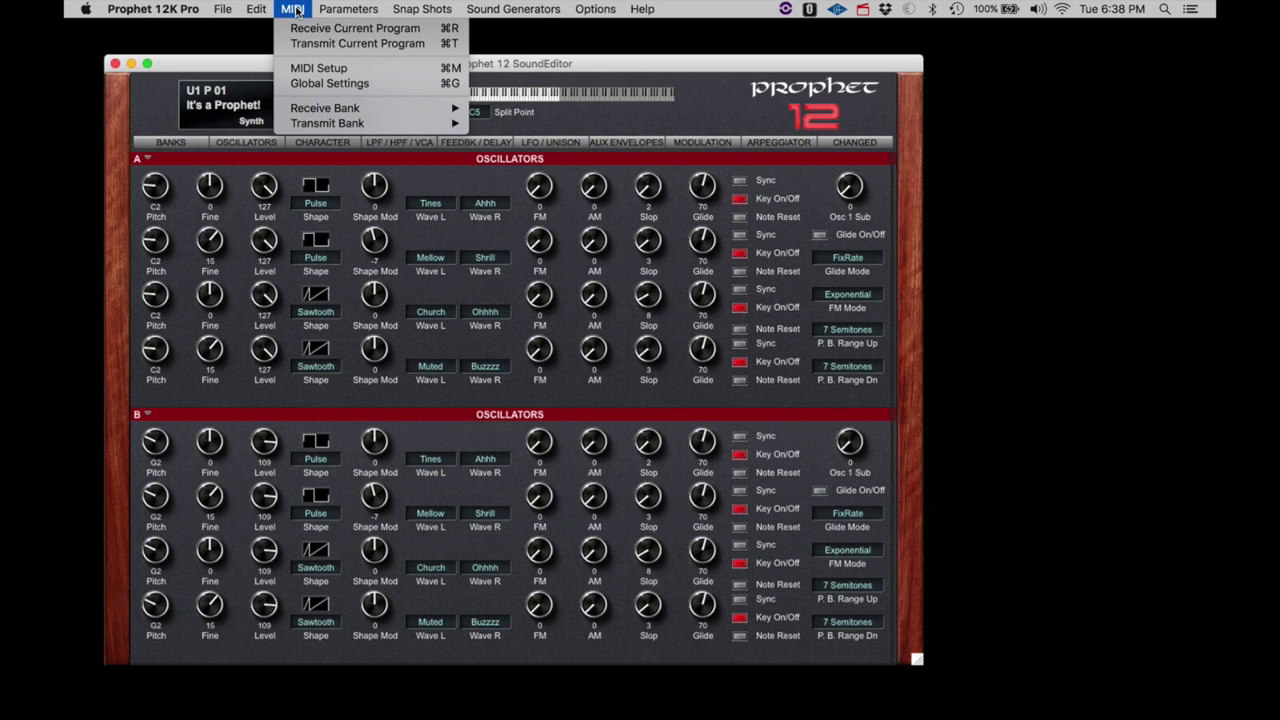
pyautogui.click(296, 68)
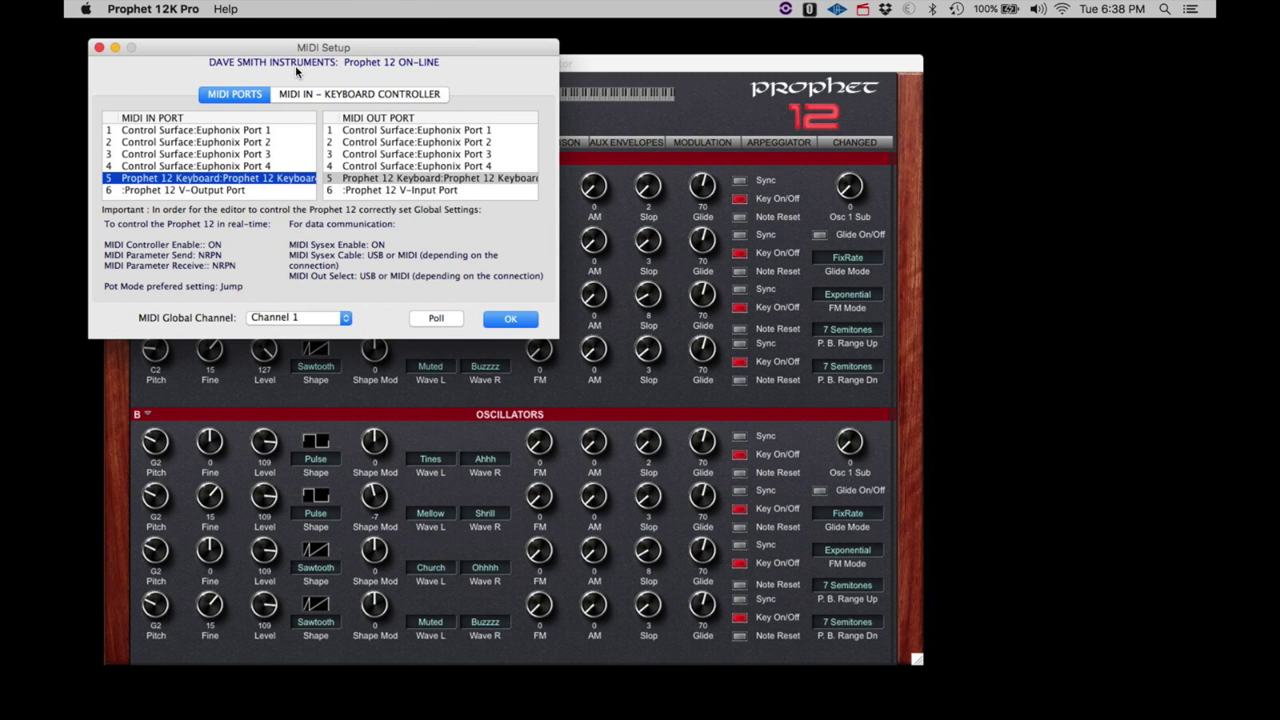
pyautogui.click(224, 190)
pyautogui.click(224, 179)
pyautogui.click(385, 178)
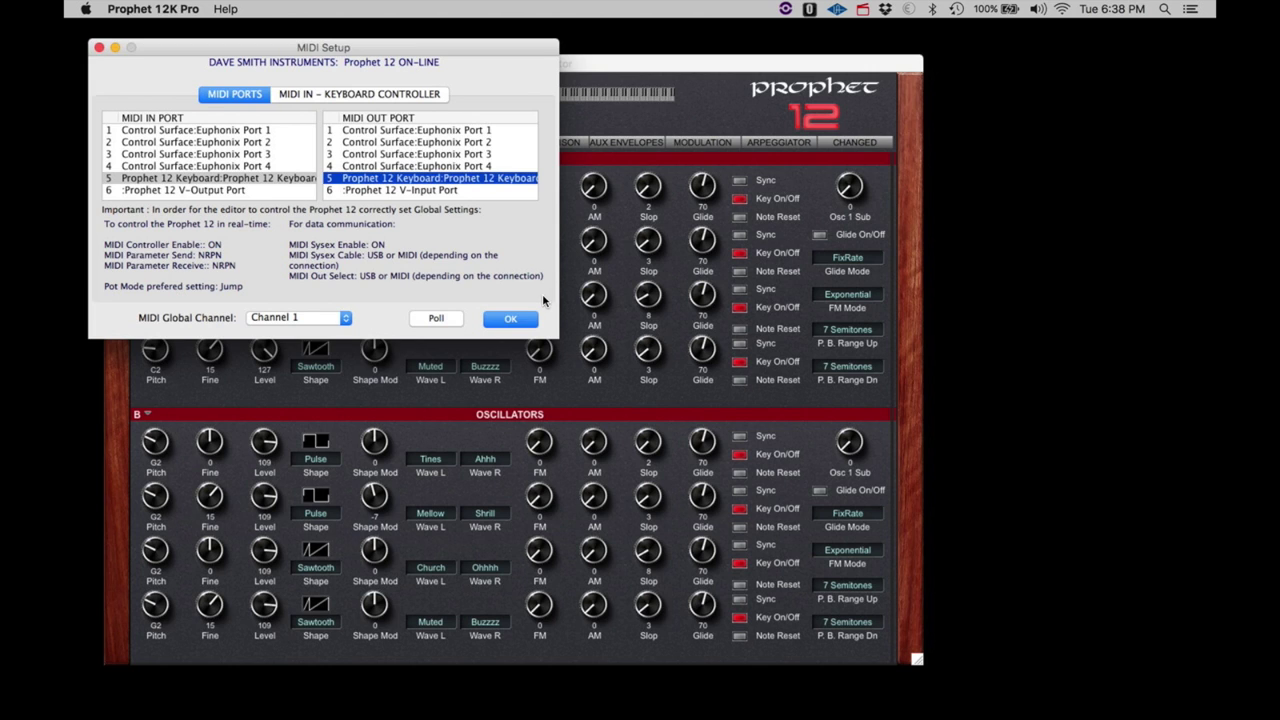
pyautogui.click(518, 319)
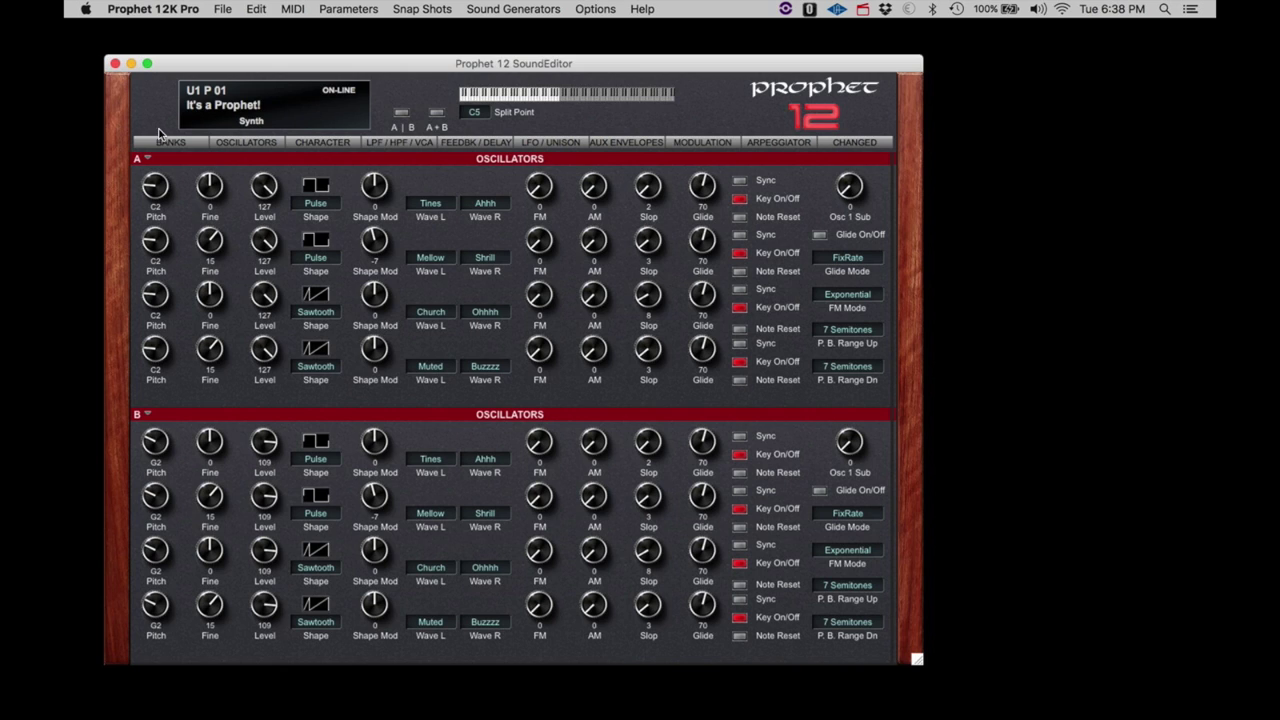
# - Set the mouse wheel preference to 'Scroll Up to Increase values', keeping circular knob motion
pyautogui.click(146, 10)
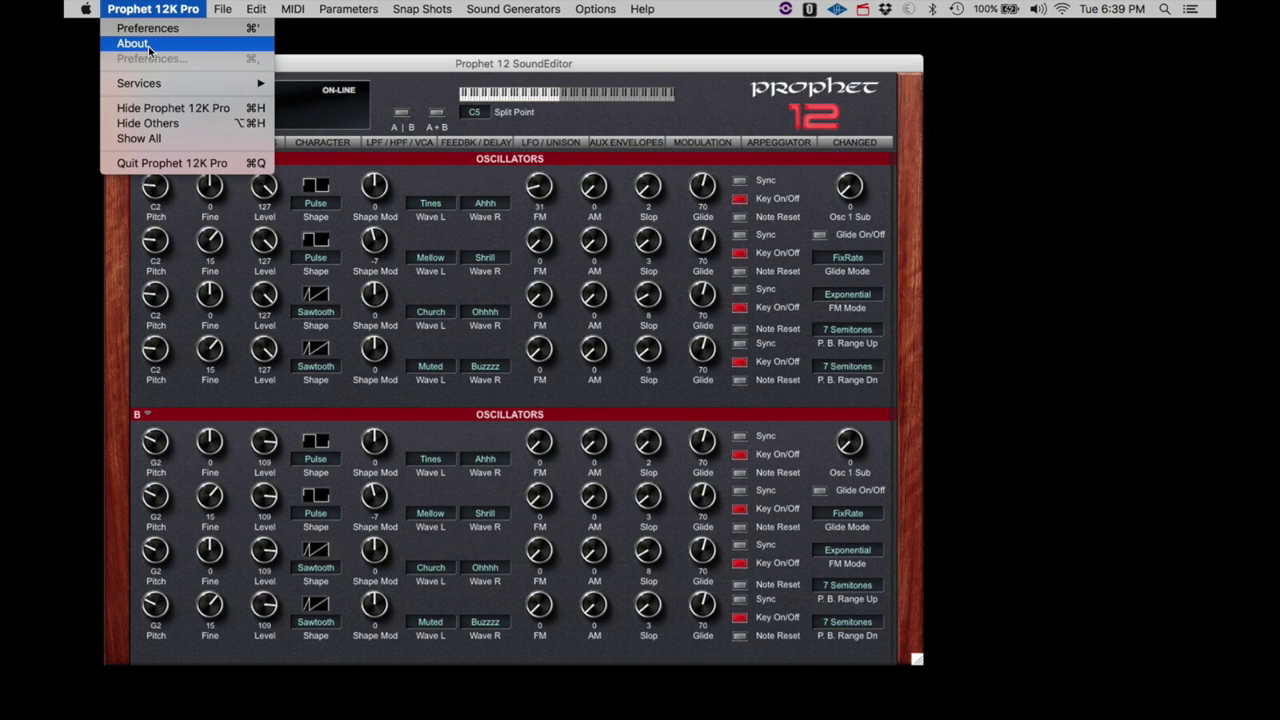
pyautogui.click(150, 30)
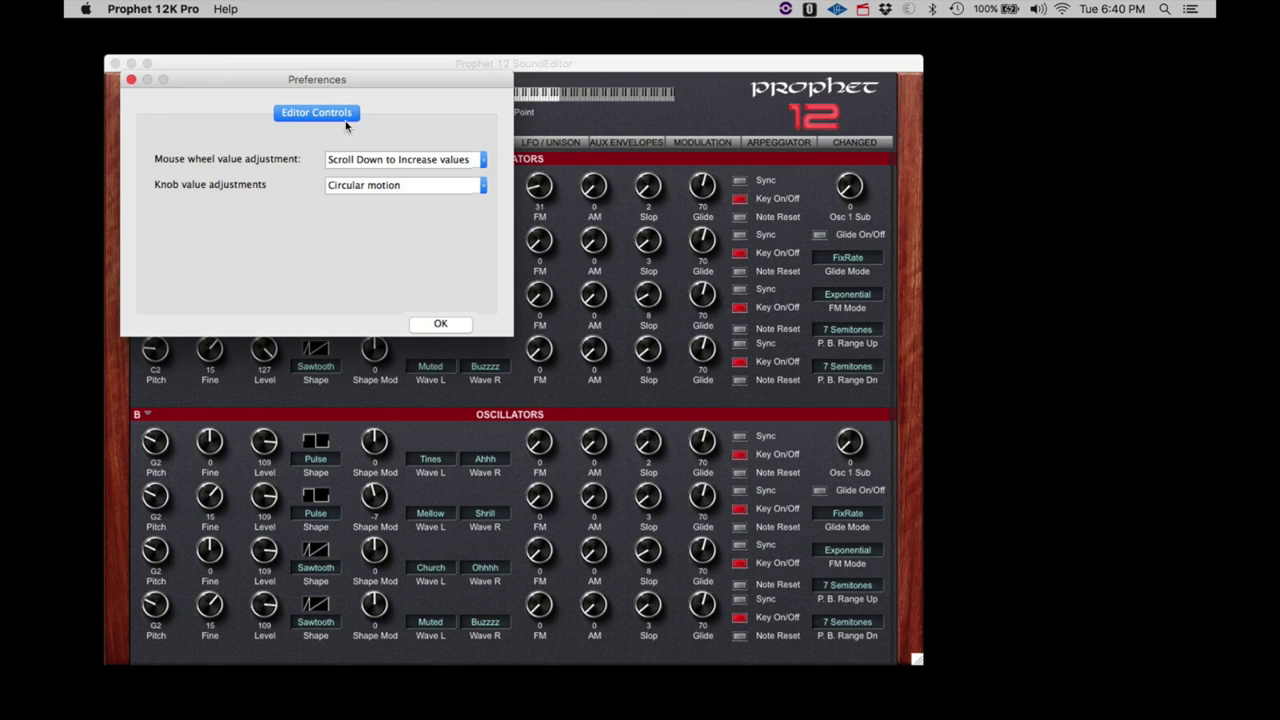
pyautogui.click(484, 159)
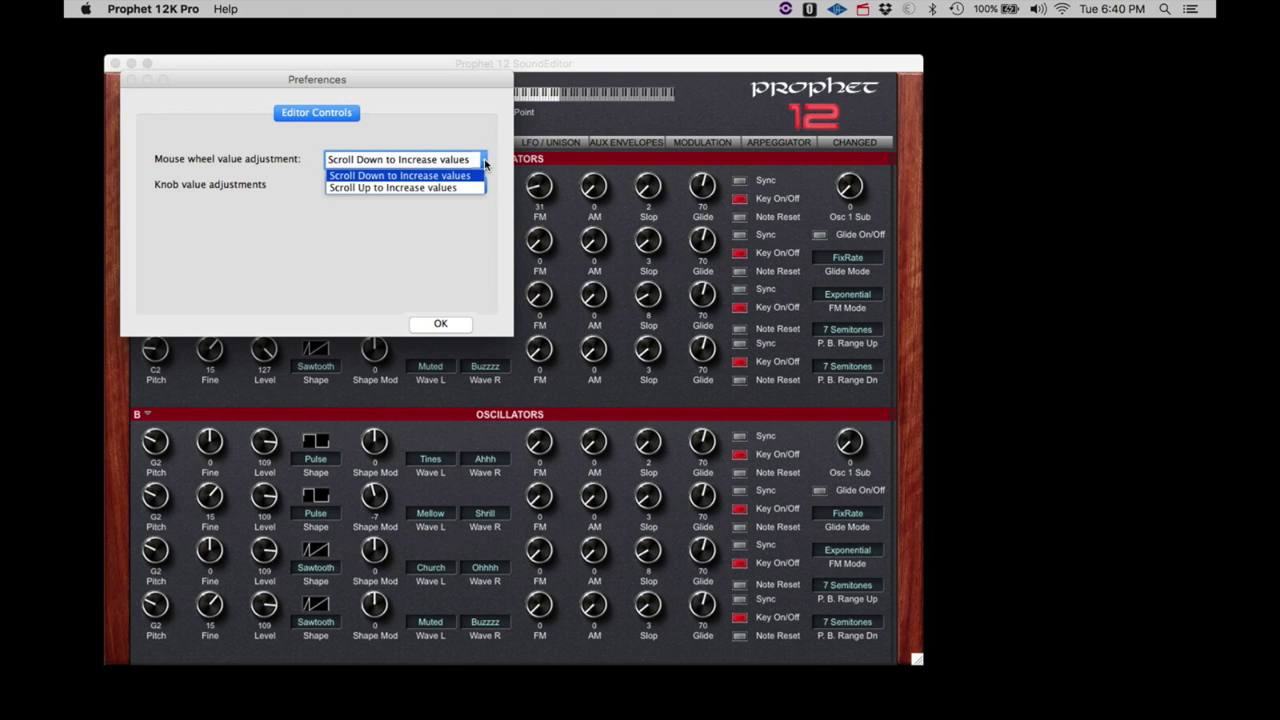
pyautogui.click(438, 189)
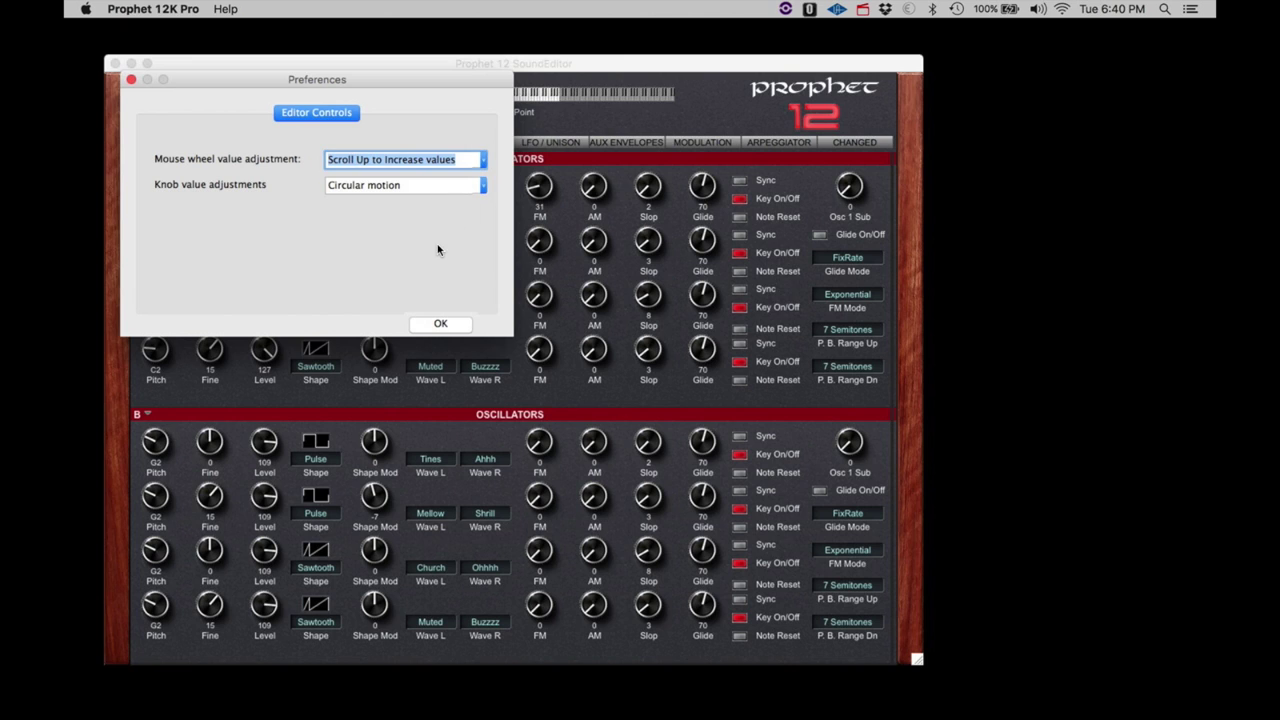
pyautogui.click(482, 187)
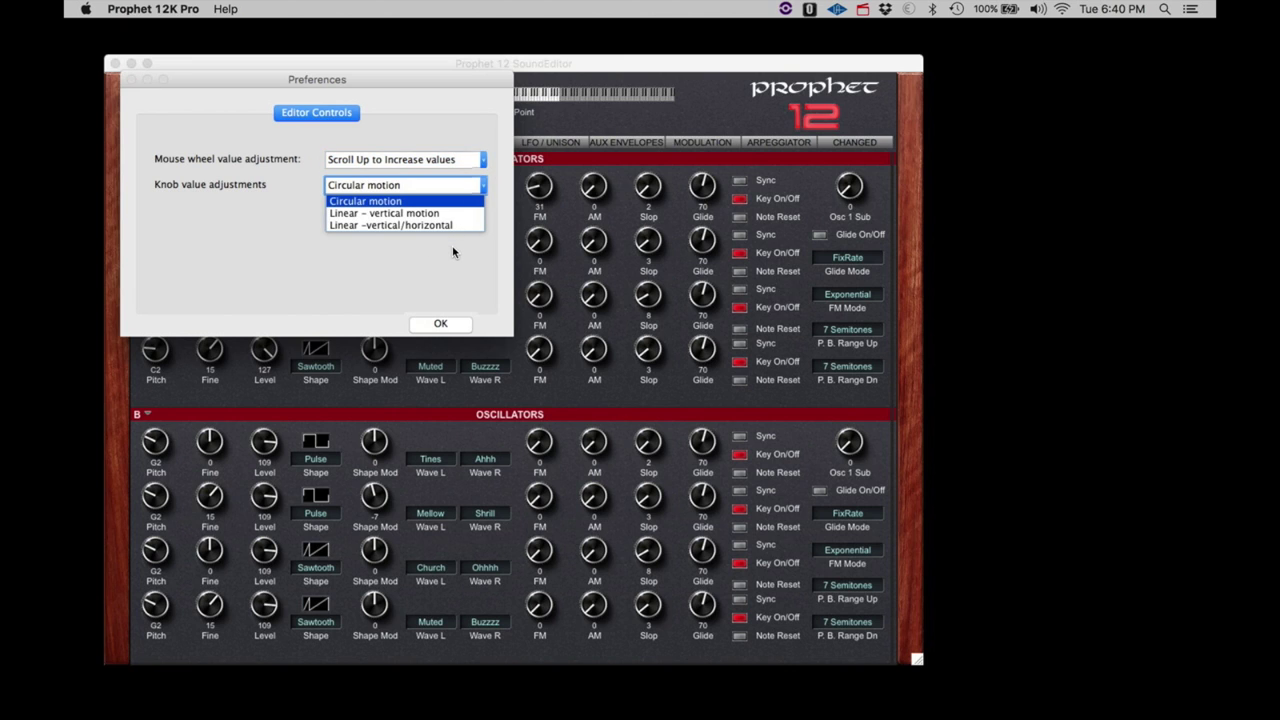
pyautogui.click(433, 330)
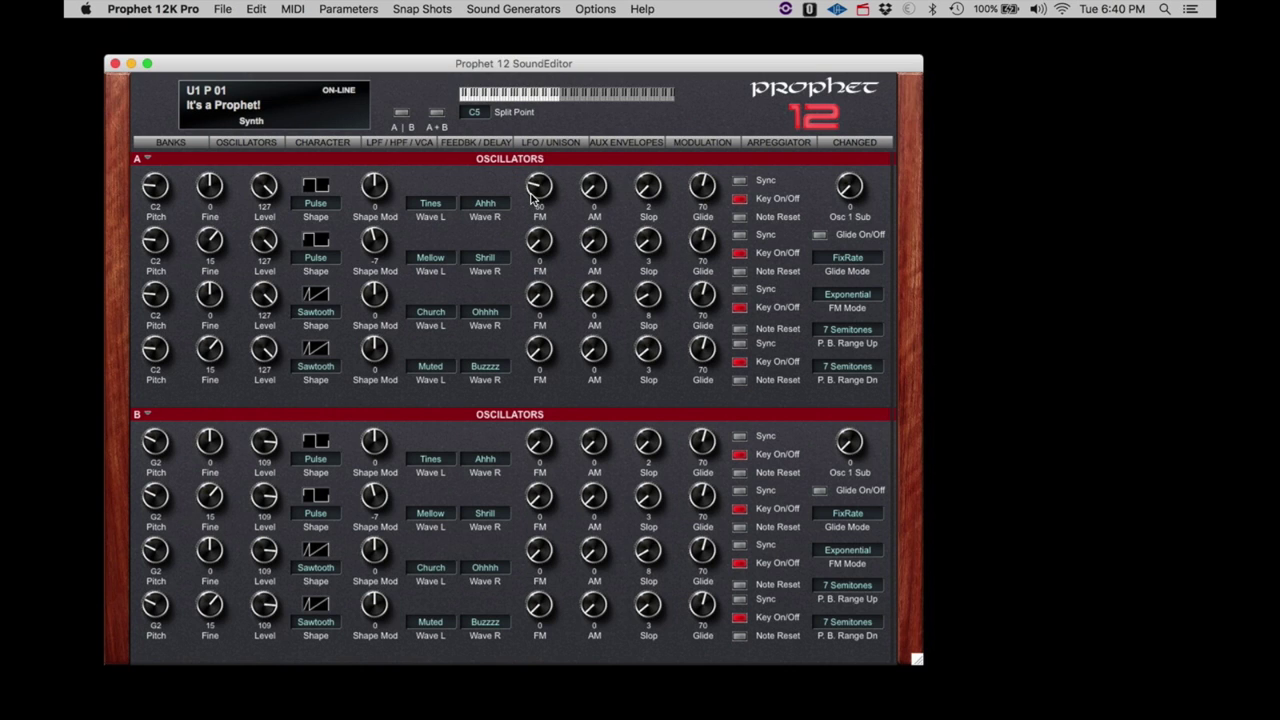
# - Test the knobs by raising layer A oscillator 1 FM and Shape Mod to 13
pyautogui.moveTo(533, 197)
pyautogui.mouseDown()
pyautogui.moveTo(536, 178)
pyautogui.moveTo(556, 175)
pyautogui.moveTo(563, 198)
pyautogui.moveTo(546, 222)
pyautogui.moveTo(558, 210)
pyautogui.moveTo(562, 186)
pyautogui.moveTo(538, 174)
pyautogui.moveTo(530, 217)
pyautogui.mouseUp()
pyautogui.moveTo(380, 190); pyautogui.dragTo(390, 183)
pyautogui.moveTo(538, 190); pyautogui.dragTo(383, 250)
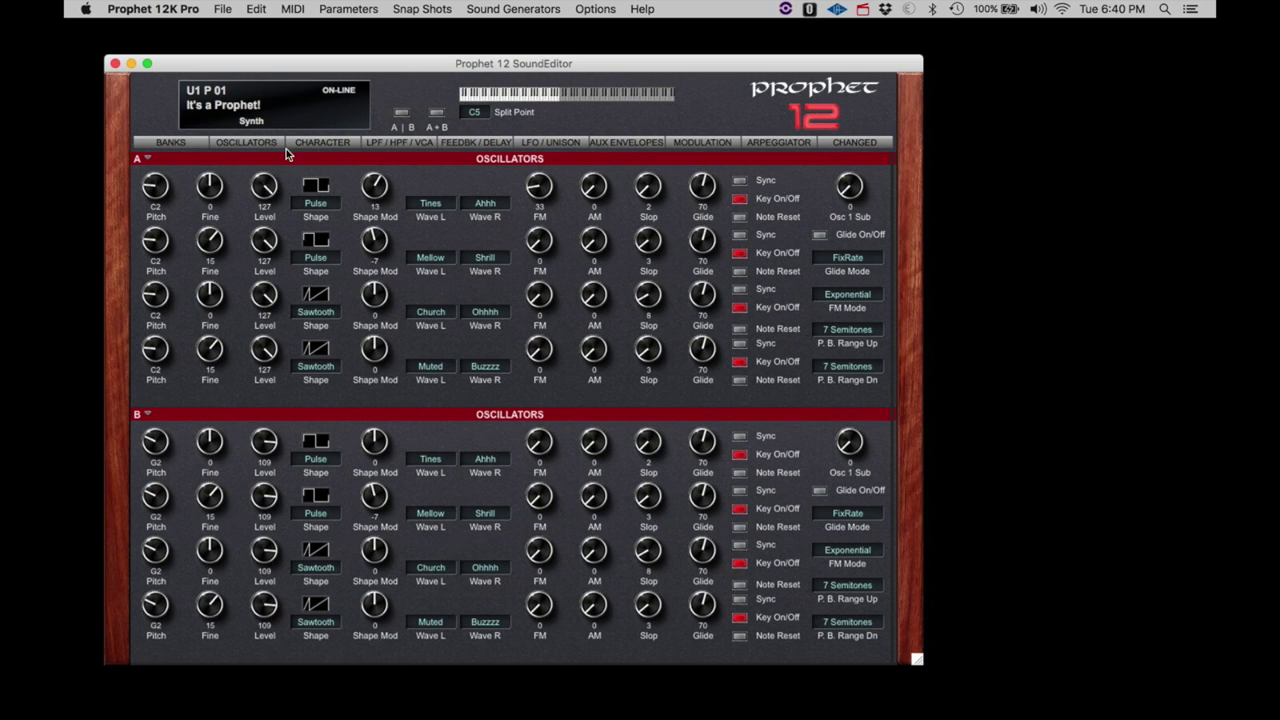
# - Switch knob adjustment to Linear vertical and push layer A oscillator 1 FM to 183
pyautogui.click(152, 9)
pyautogui.click(143, 26)
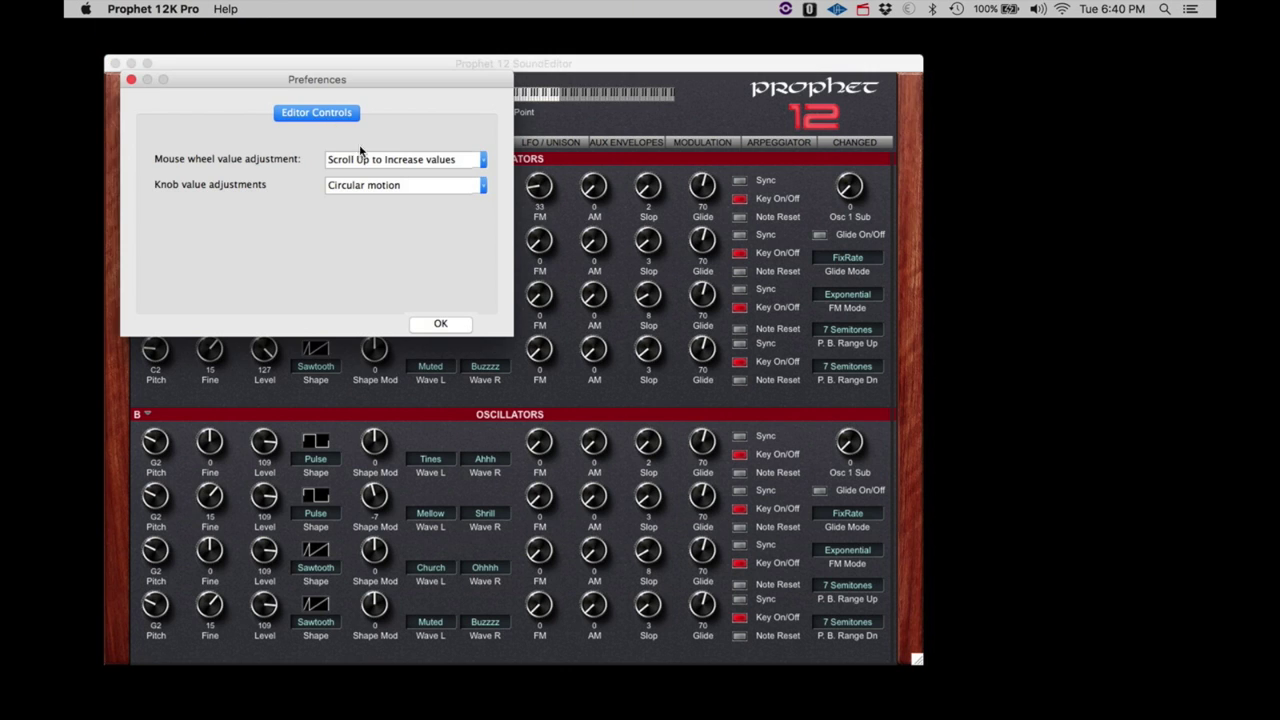
pyautogui.click(481, 186)
pyautogui.click(431, 213)
pyautogui.click(443, 321)
pyautogui.moveTo(548, 196); pyautogui.dragTo(538, 111)
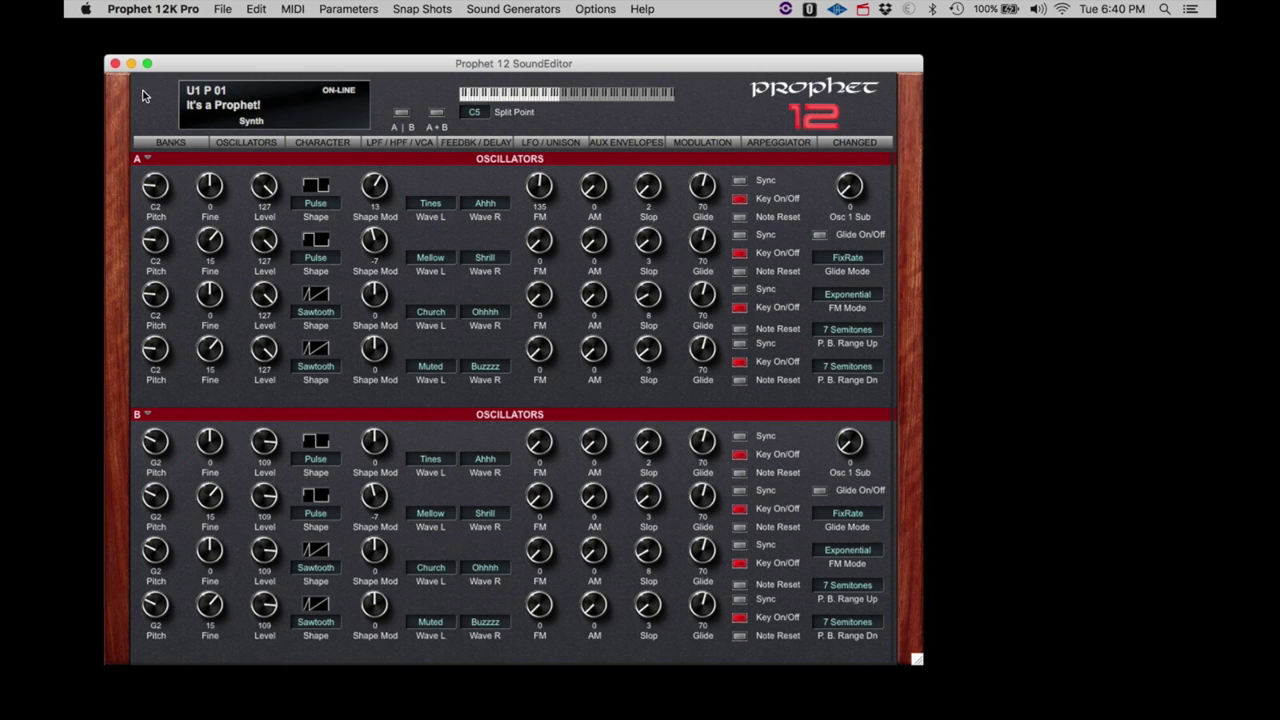
# - Change knob adjustment to 'Linear -vertical/horizontal' and set oscillator 1 FM to 162
pyautogui.click(155, 8)
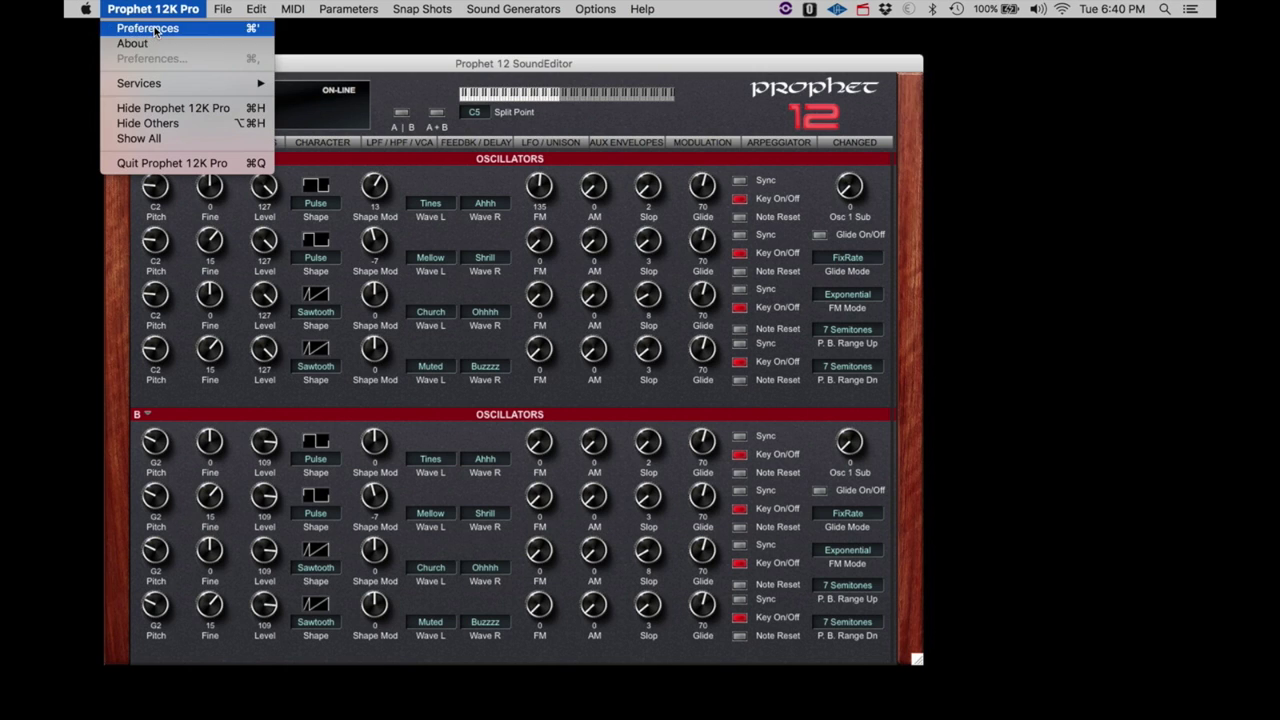
pyautogui.click(145, 37)
pyautogui.click(360, 185)
pyautogui.click(483, 191)
pyautogui.click(456, 226)
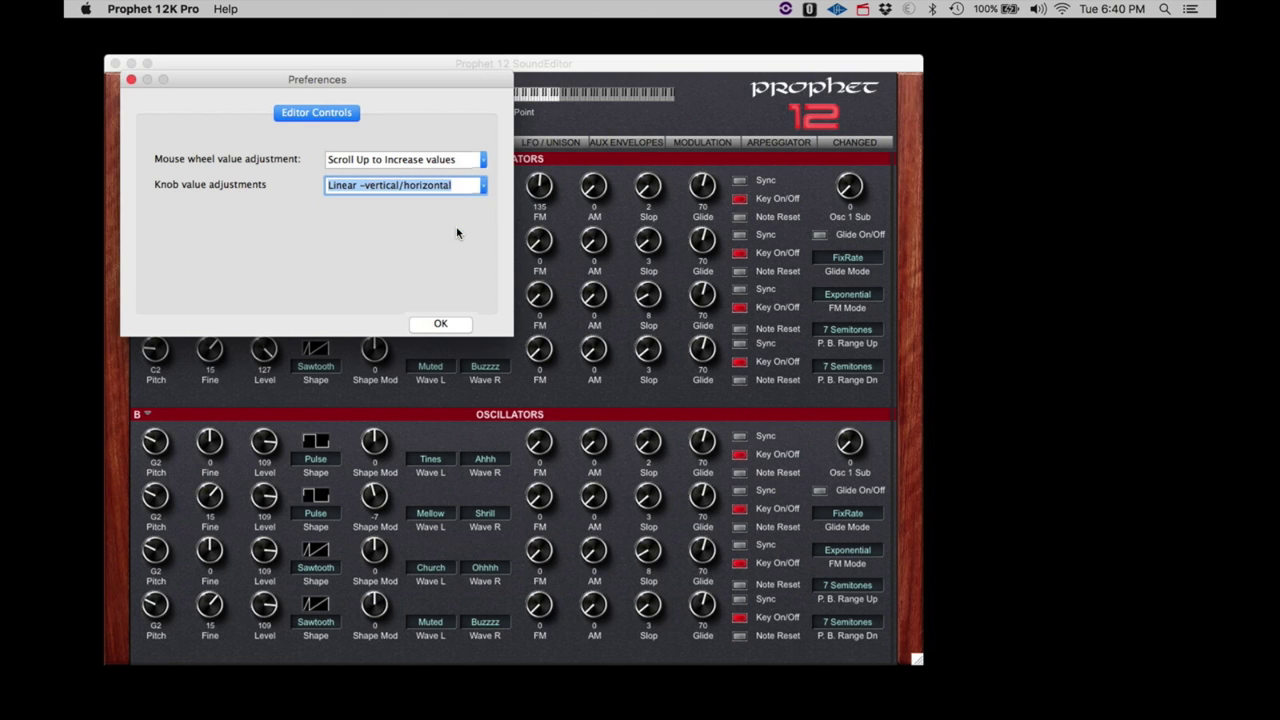
pyautogui.click(440, 323)
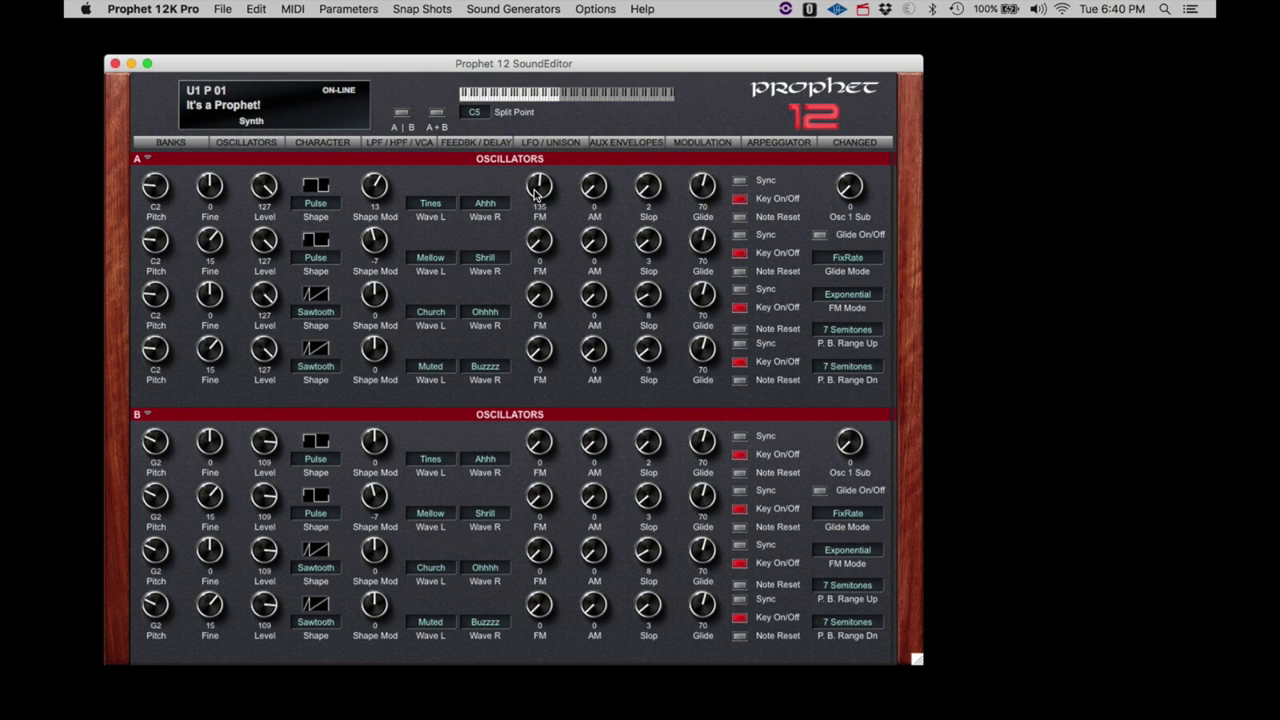
pyautogui.moveTo(540, 192); pyautogui.dragTo(406, 212)
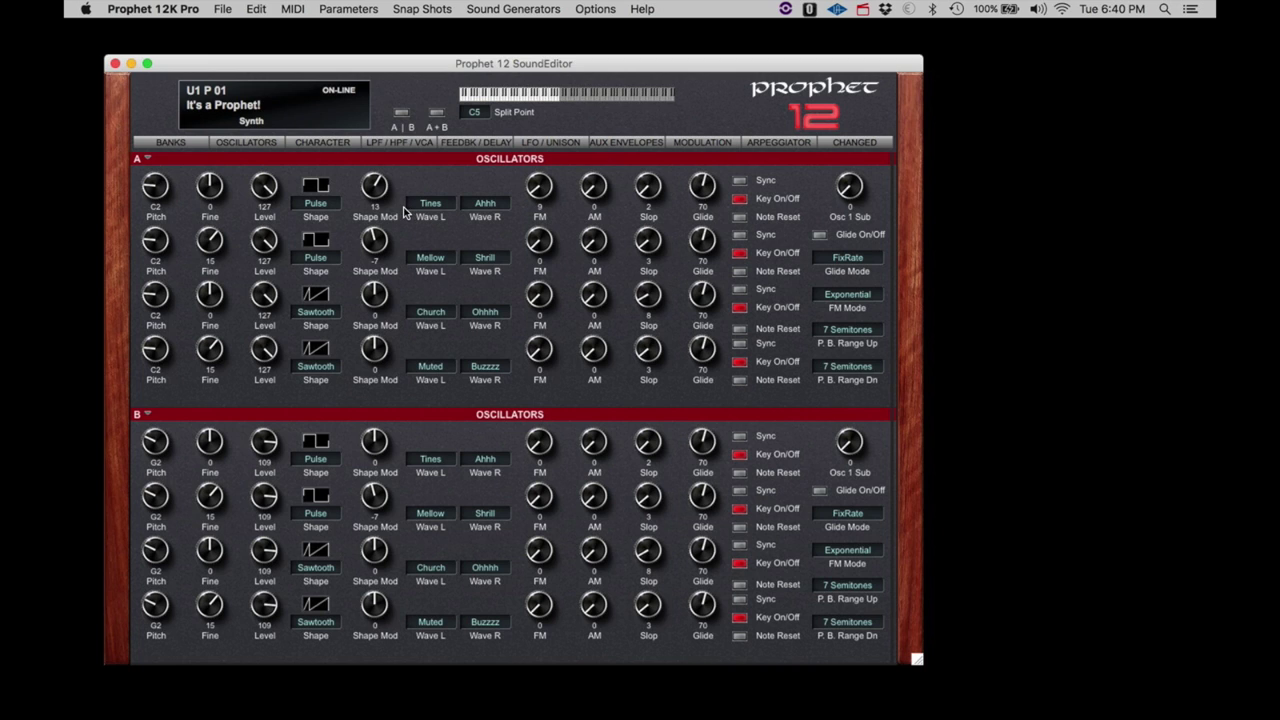
pyautogui.click(172, 10)
pyautogui.click(132, 44)
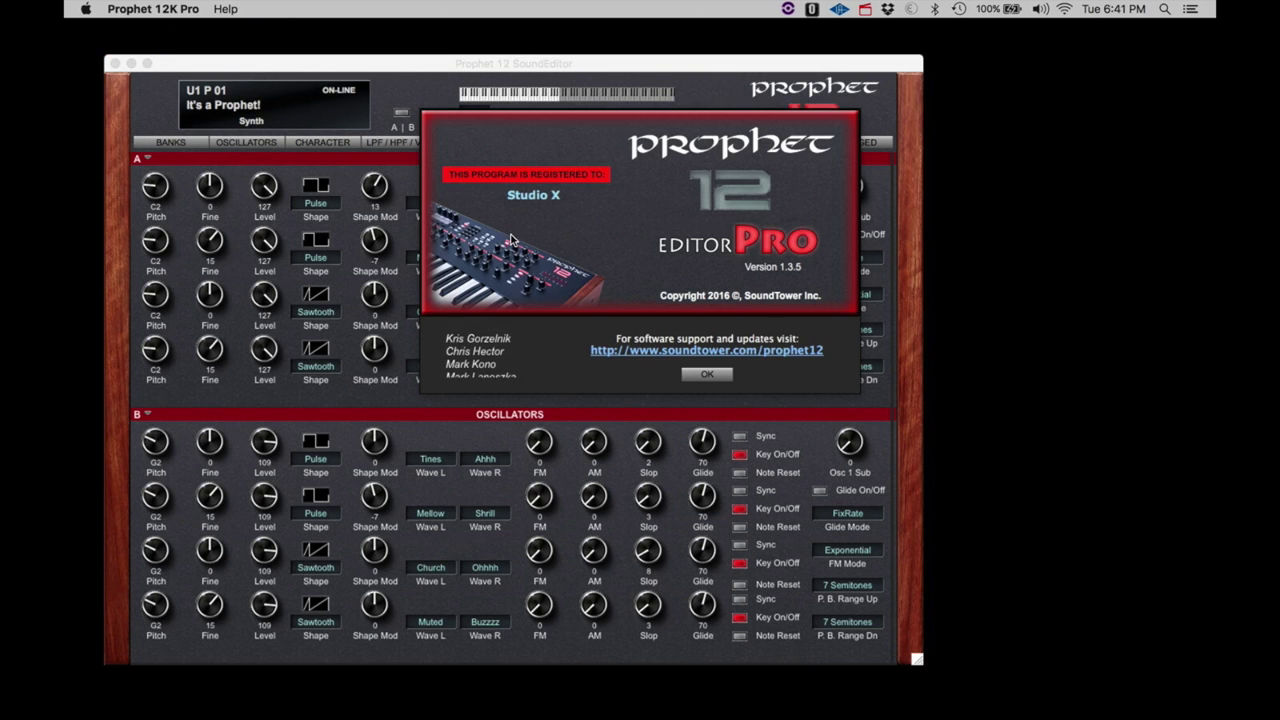
pyautogui.click(704, 374)
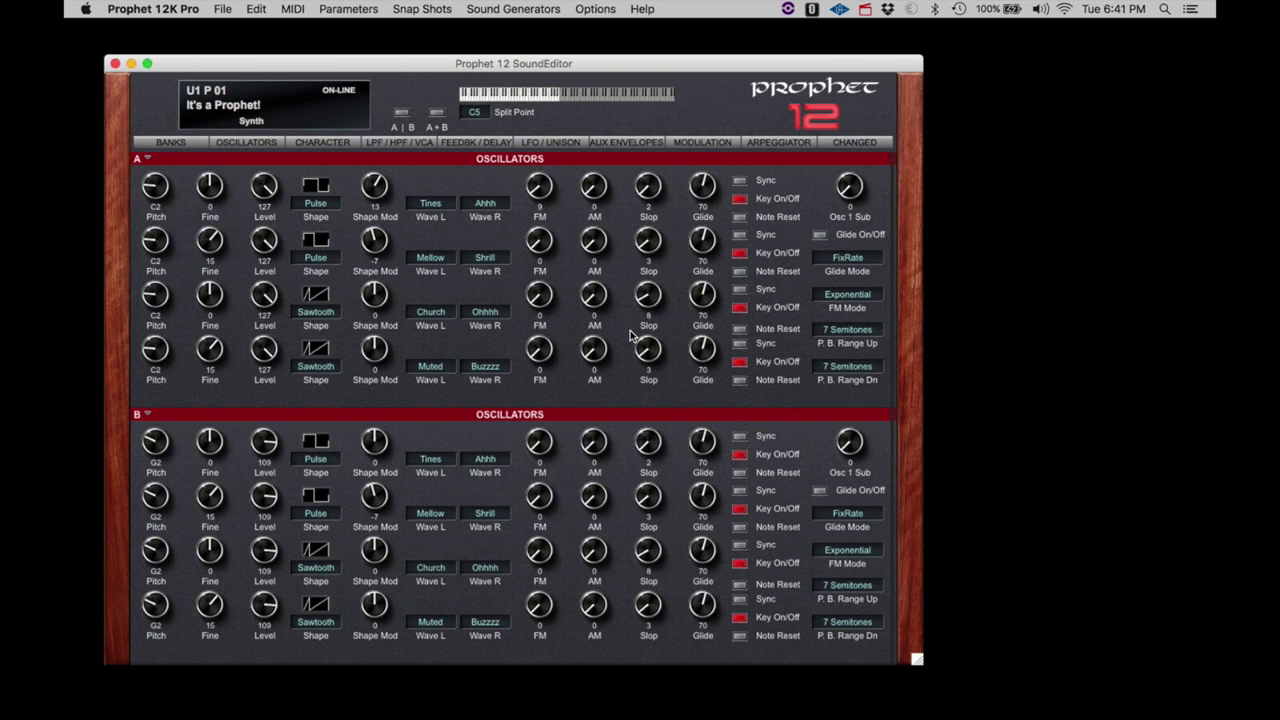
# - Receive the user program banks from the Prophet 12 with MIDI > Receive Bank and Start
pyautogui.click(293, 9)
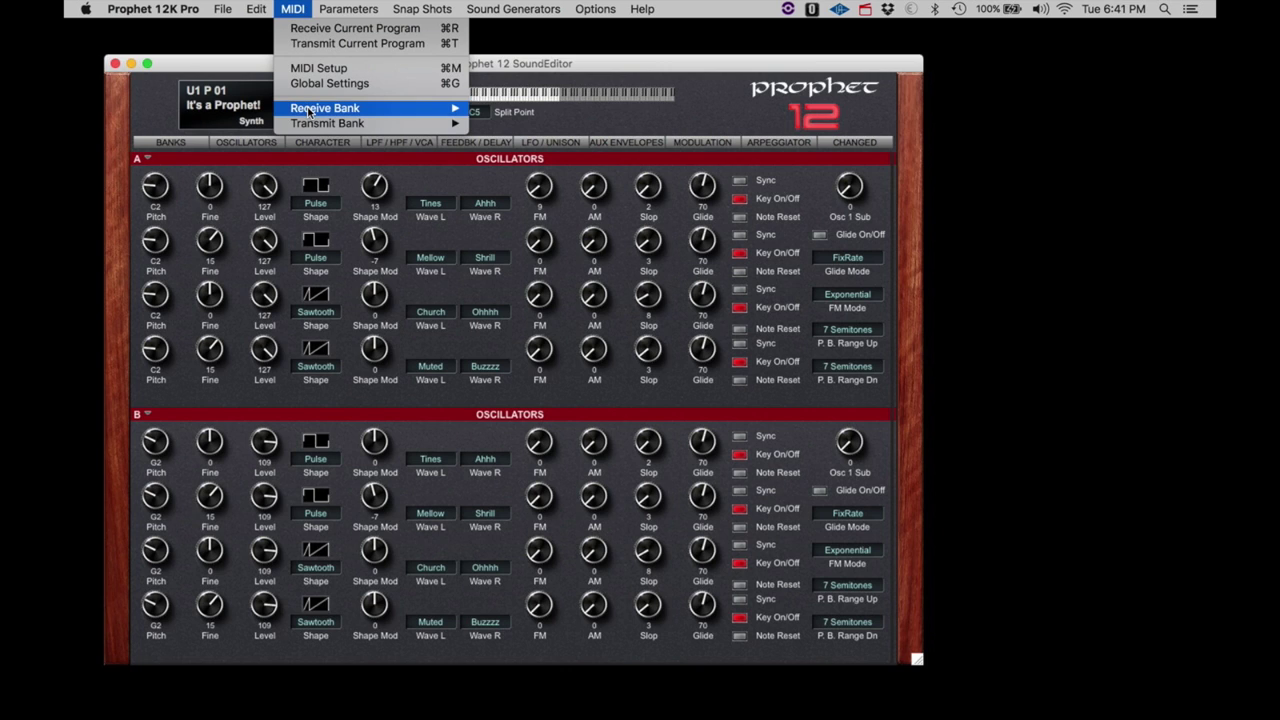
pyautogui.moveTo(309, 112)
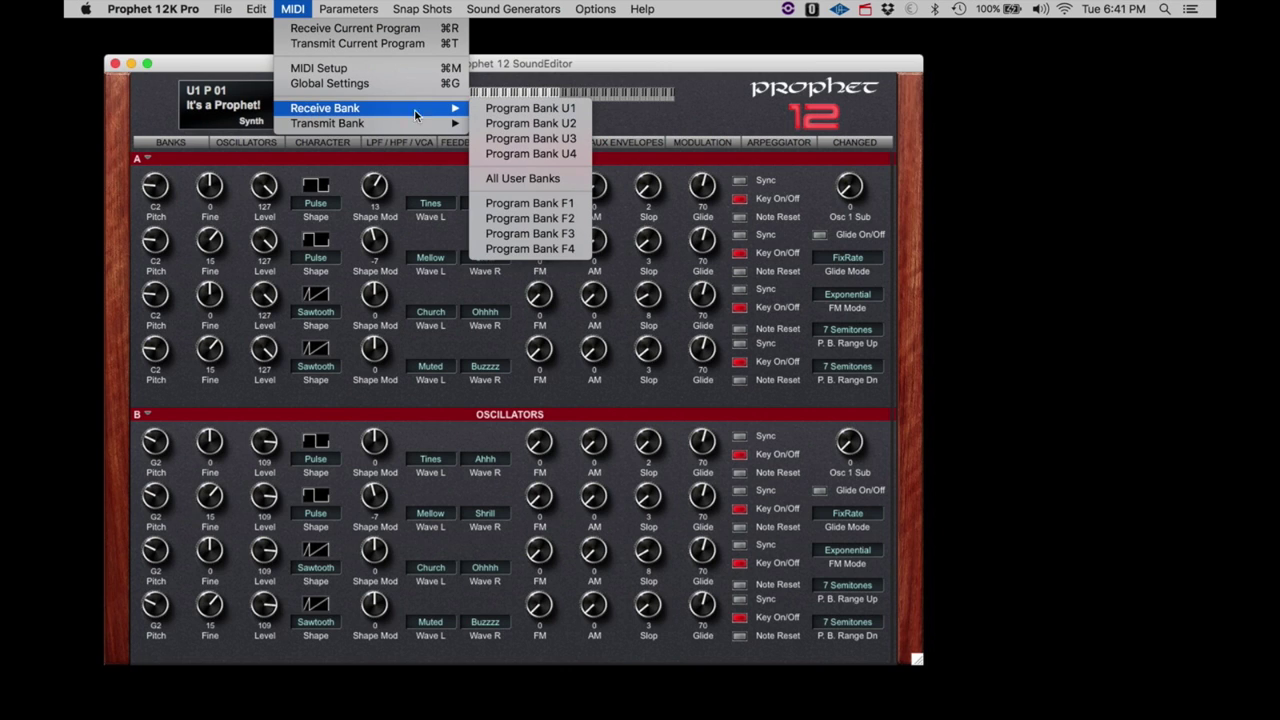
pyautogui.click(507, 179)
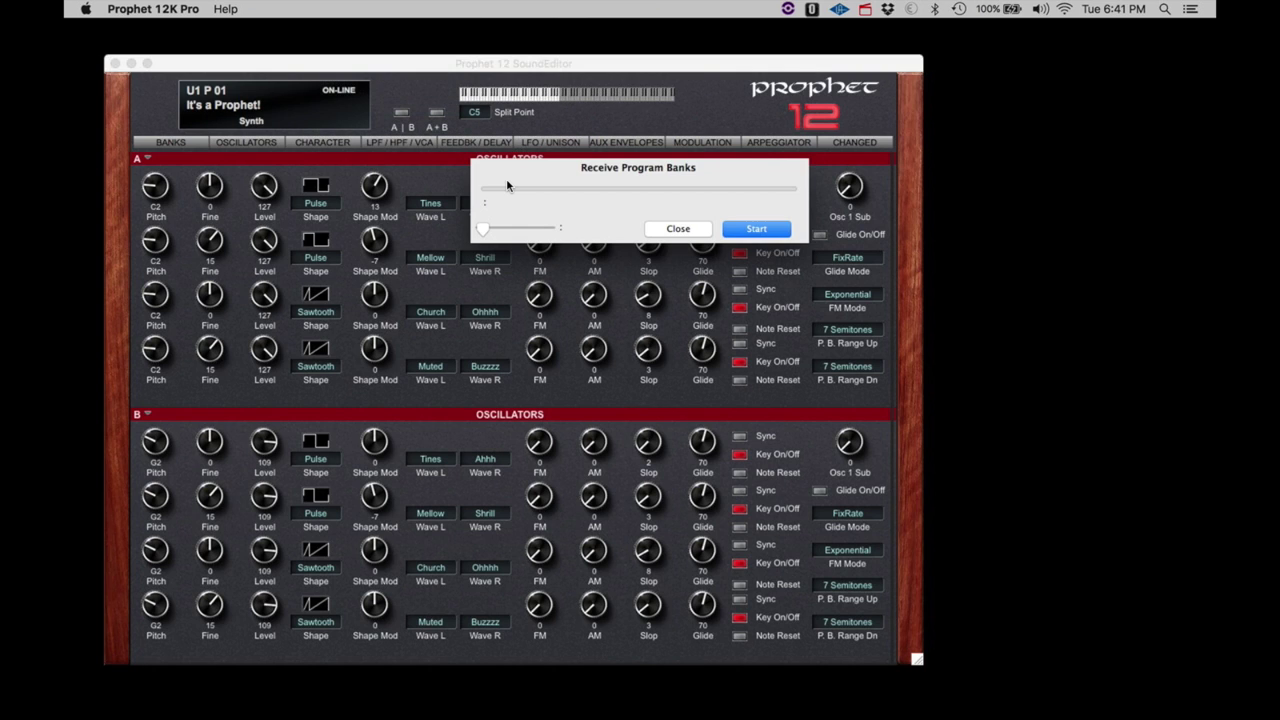
pyautogui.click(750, 229)
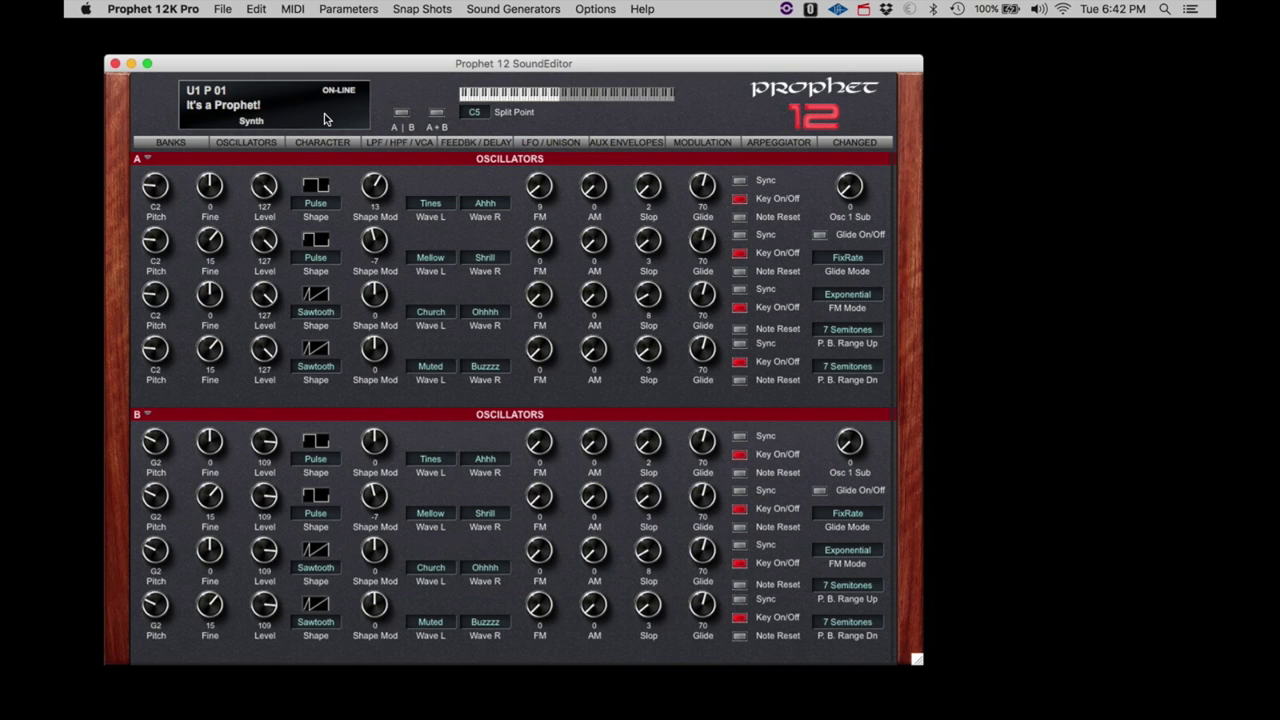
pyautogui.doubleClick(246, 106)
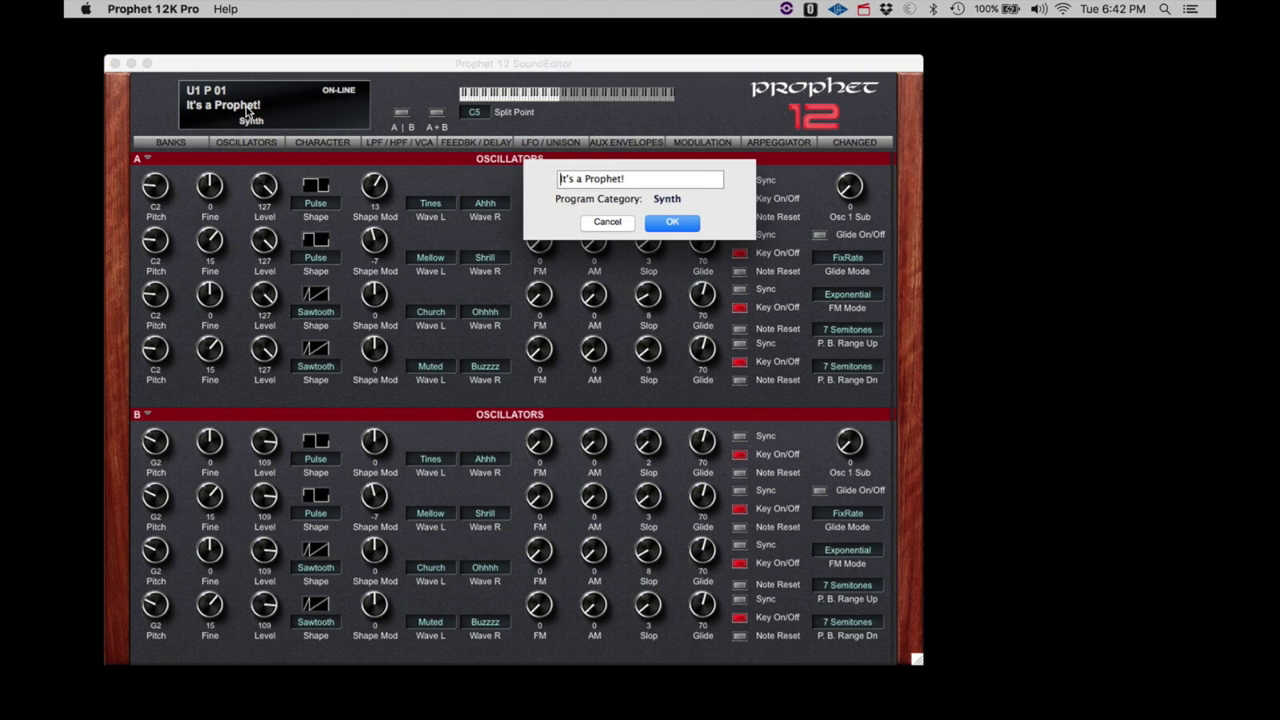
pyautogui.click(671, 197)
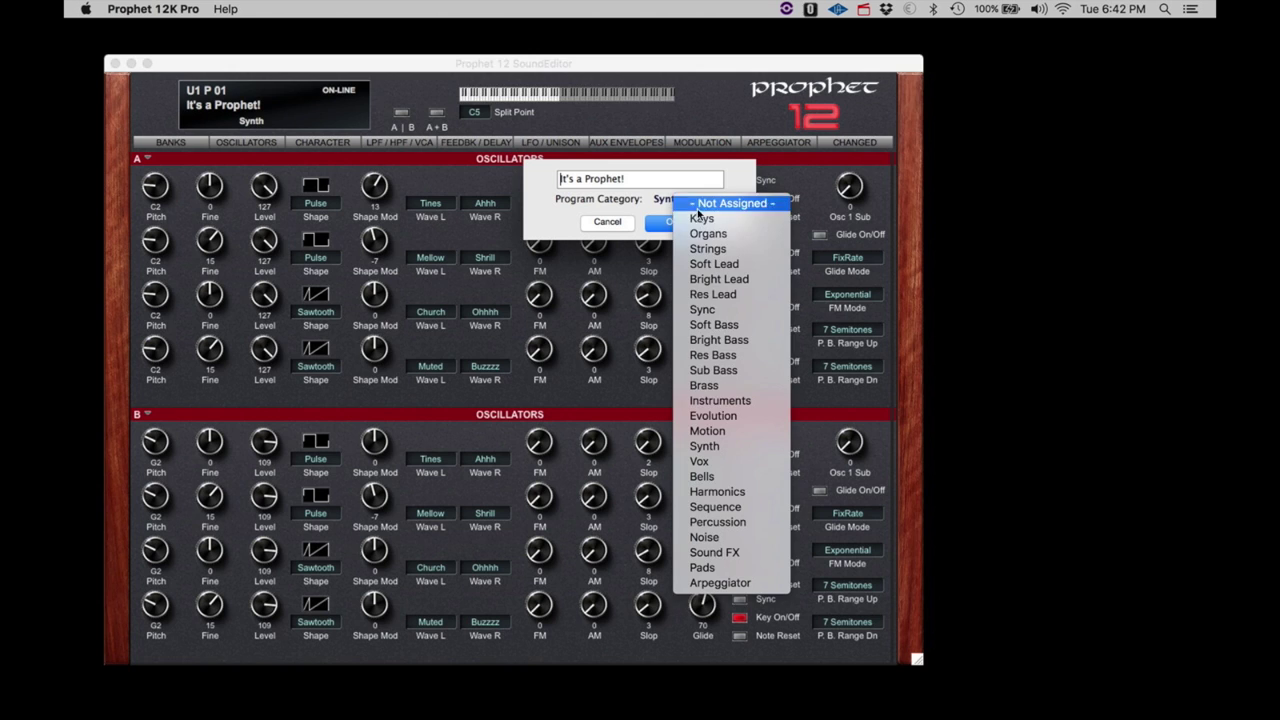
pyautogui.click(637, 212)
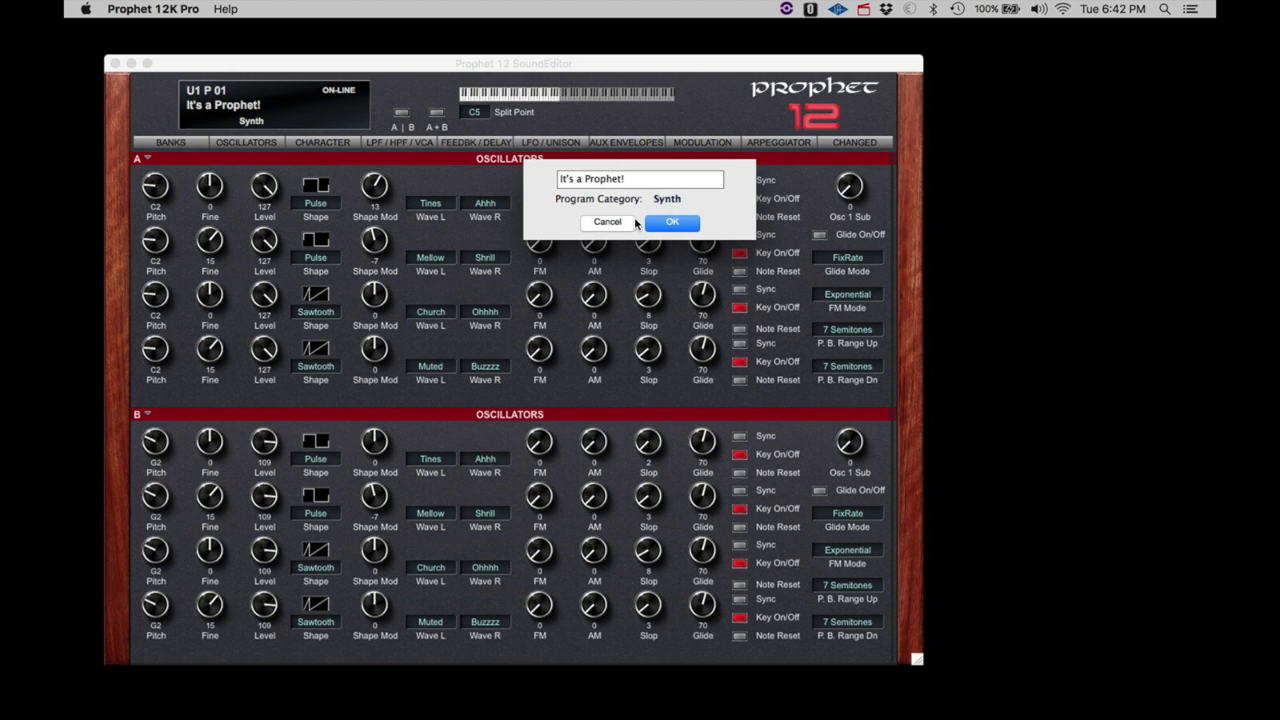
pyautogui.click(669, 225)
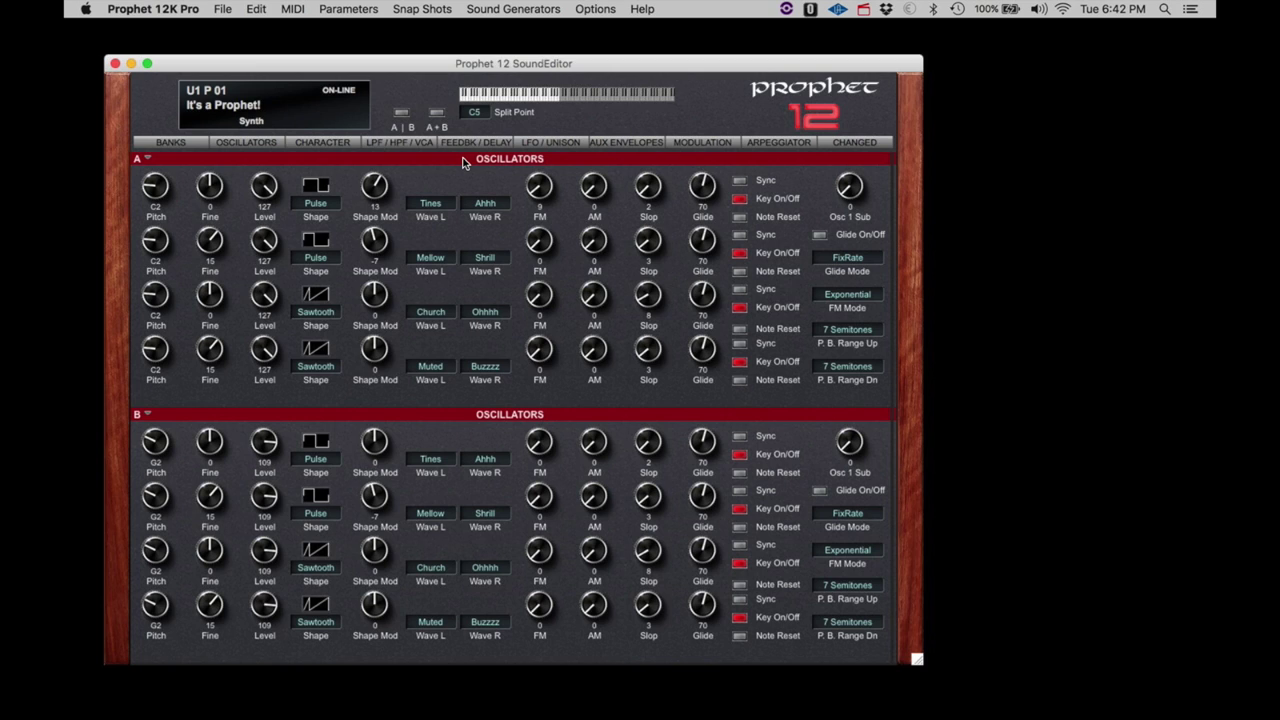
# - Try A+B, then choose split A|B mode with the split point moved from E6 to C3
pyautogui.click(436, 113)
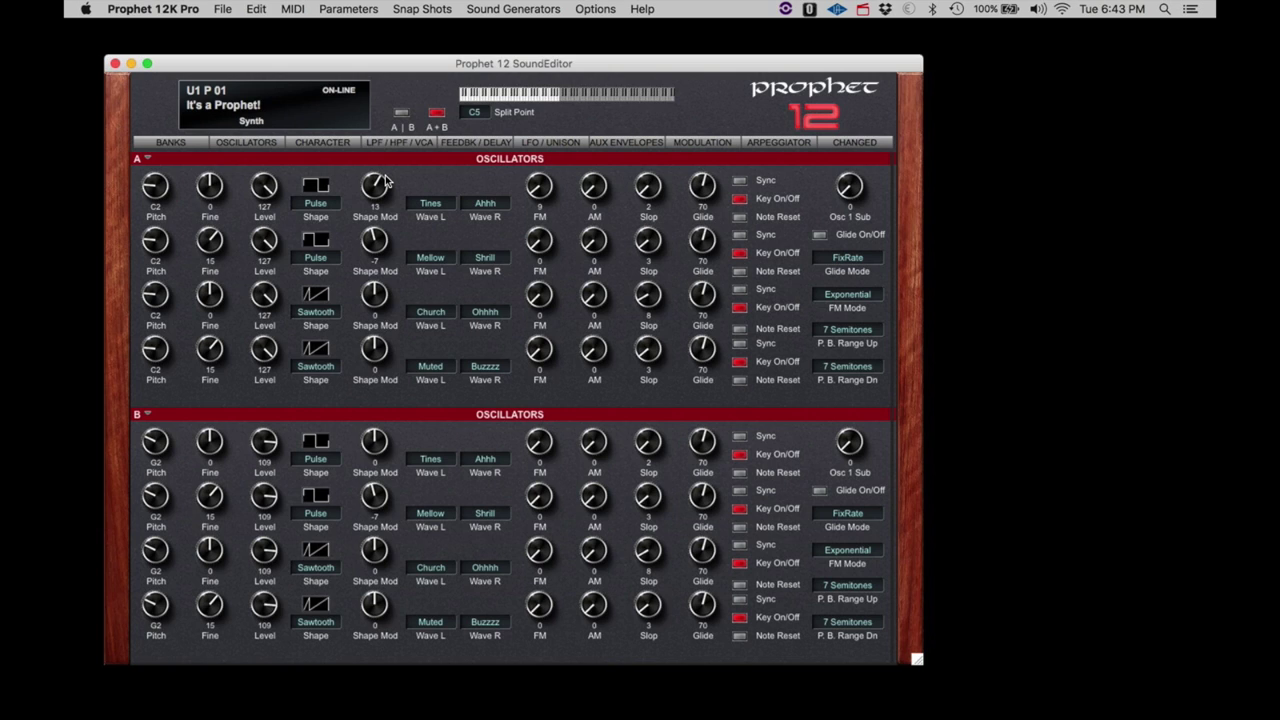
pyautogui.click(401, 113)
pyautogui.click(560, 93)
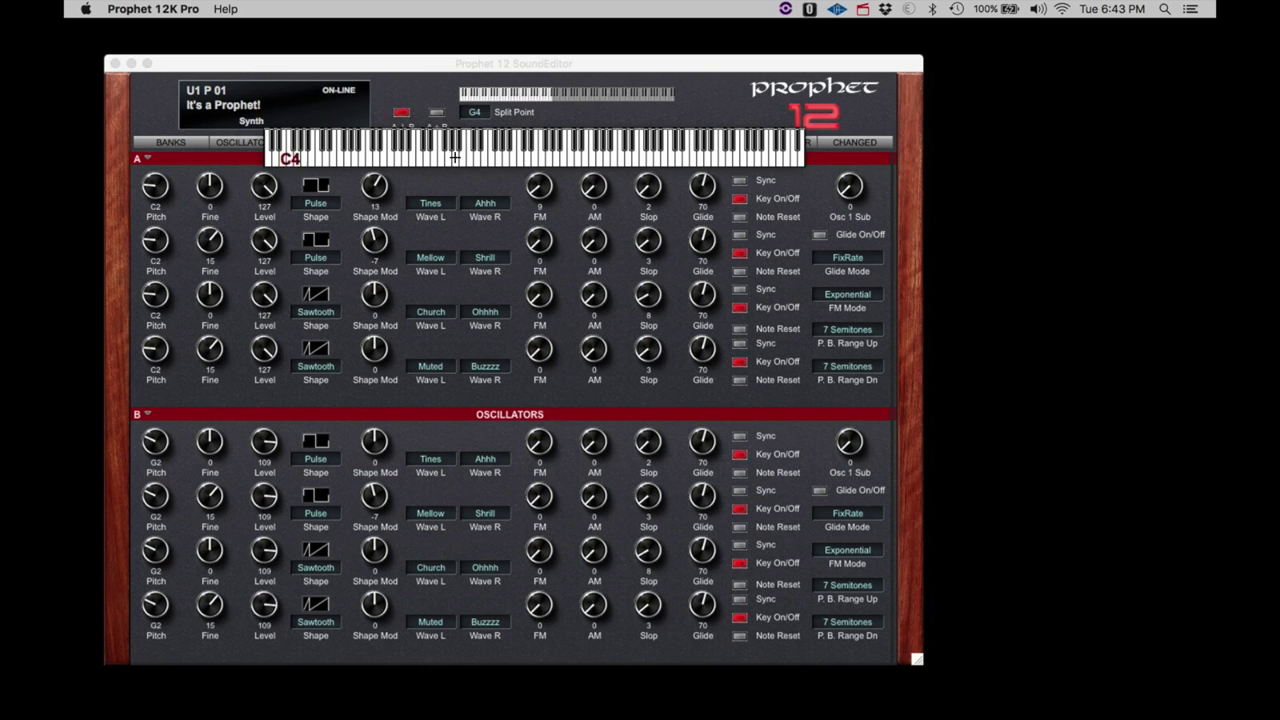
pyautogui.click(495, 150)
pyautogui.click(454, 158)
pyautogui.click(560, 119)
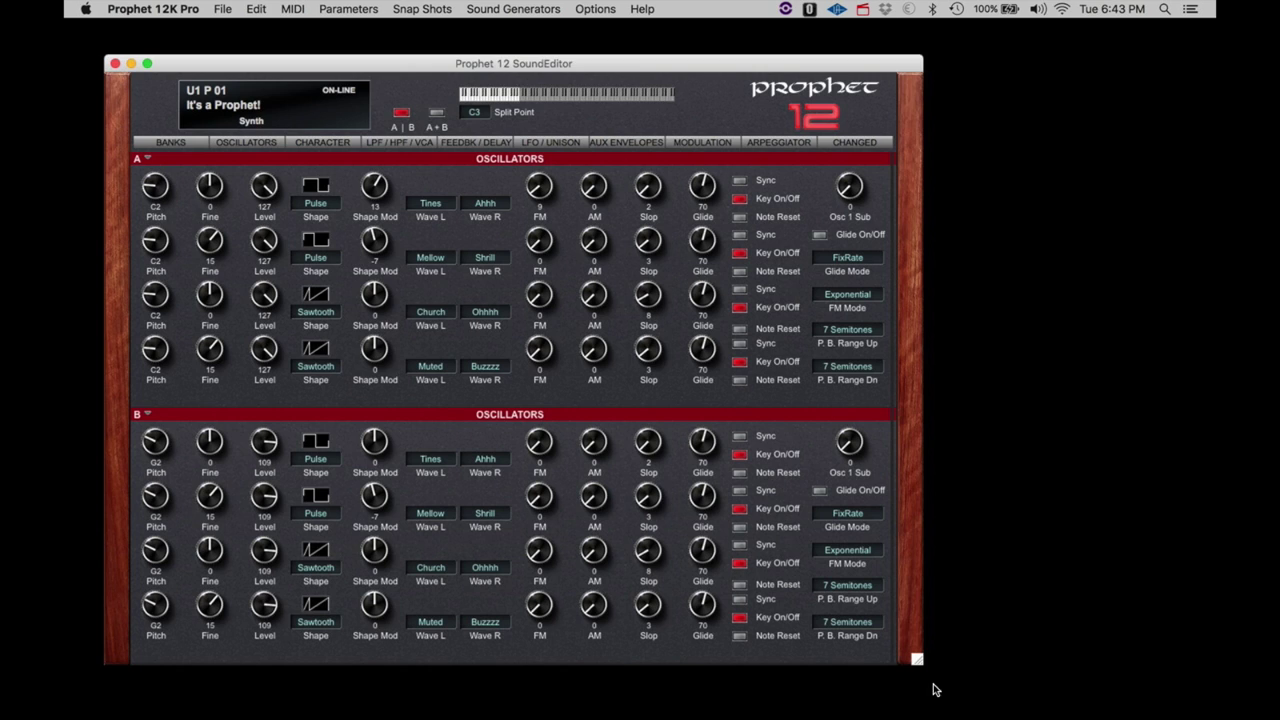
# - Widen the editor window so the sliders panel shows, and scroll across the sections
pyautogui.moveTo(916, 660); pyautogui.dragTo(1046, 664)
pyautogui.moveTo(946, 146)
pyautogui.mouseDown()
pyautogui.moveTo(975, 146)
pyautogui.moveTo(925, 145)
pyautogui.mouseUp()
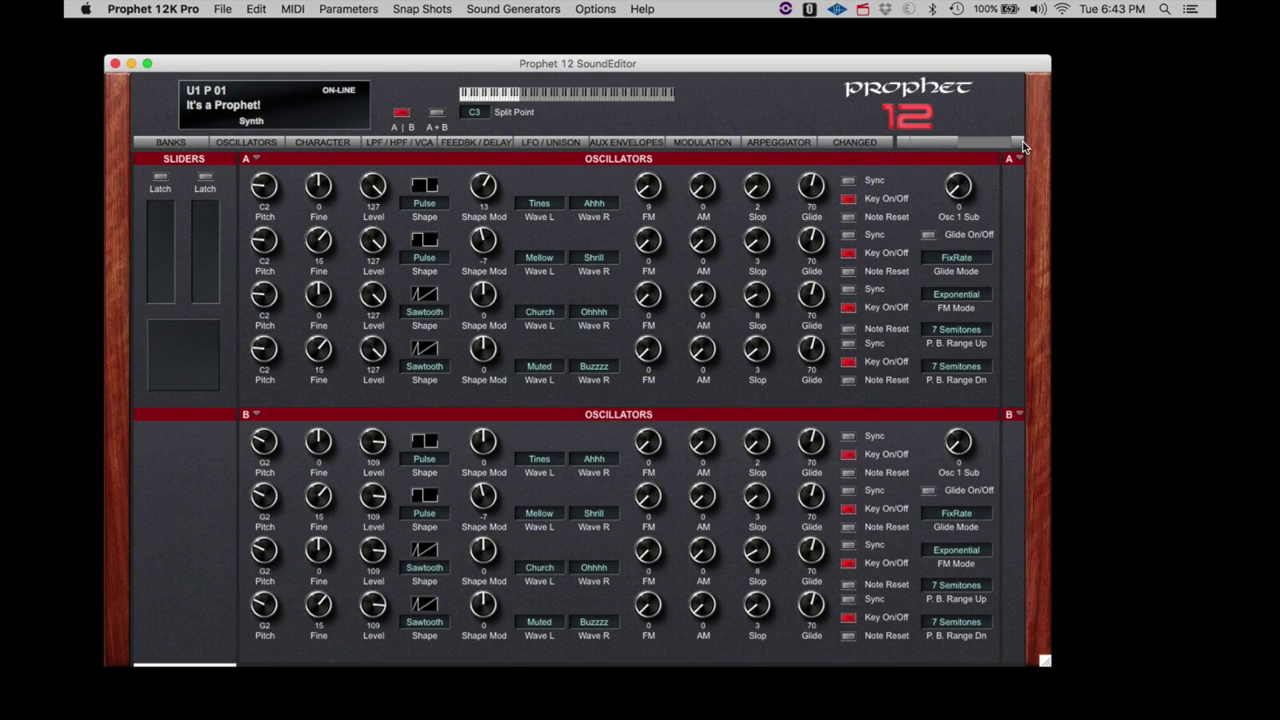
pyautogui.moveTo(1021, 147); pyautogui.dragTo(995, 147)
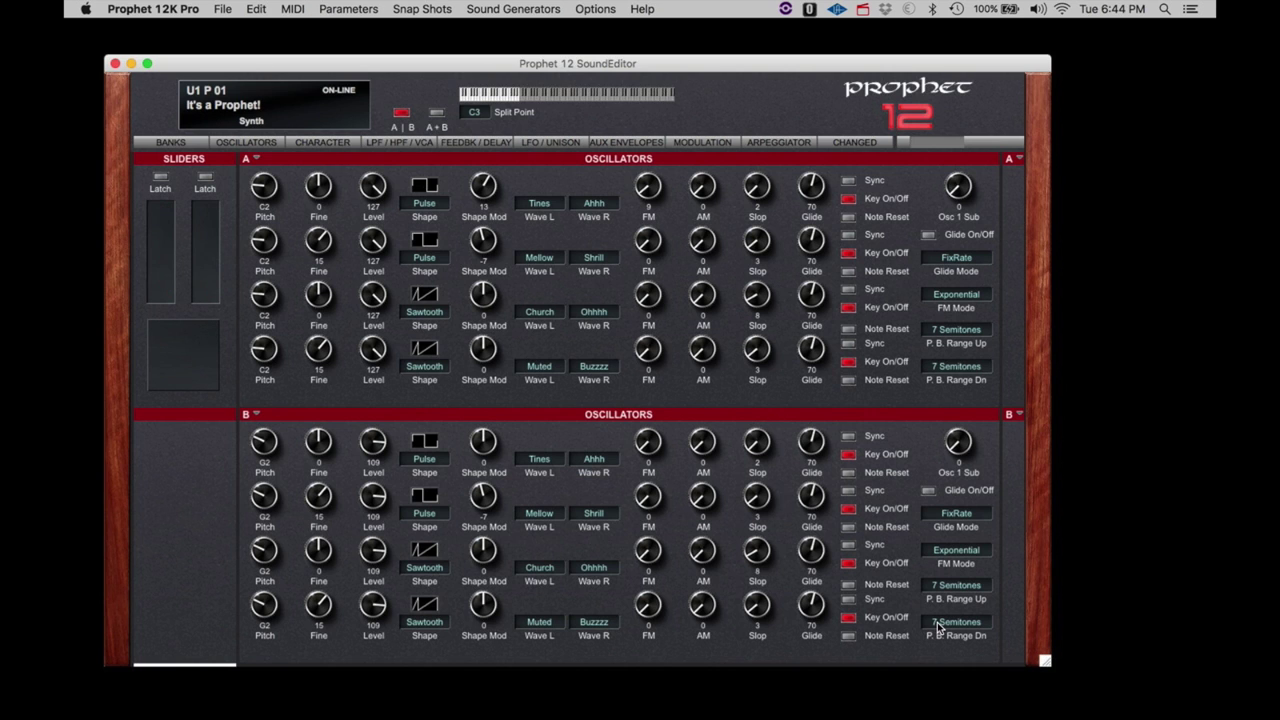
# - Show the program banks, narrow the window, and toggle between factory and user banks
pyautogui.click(172, 143)
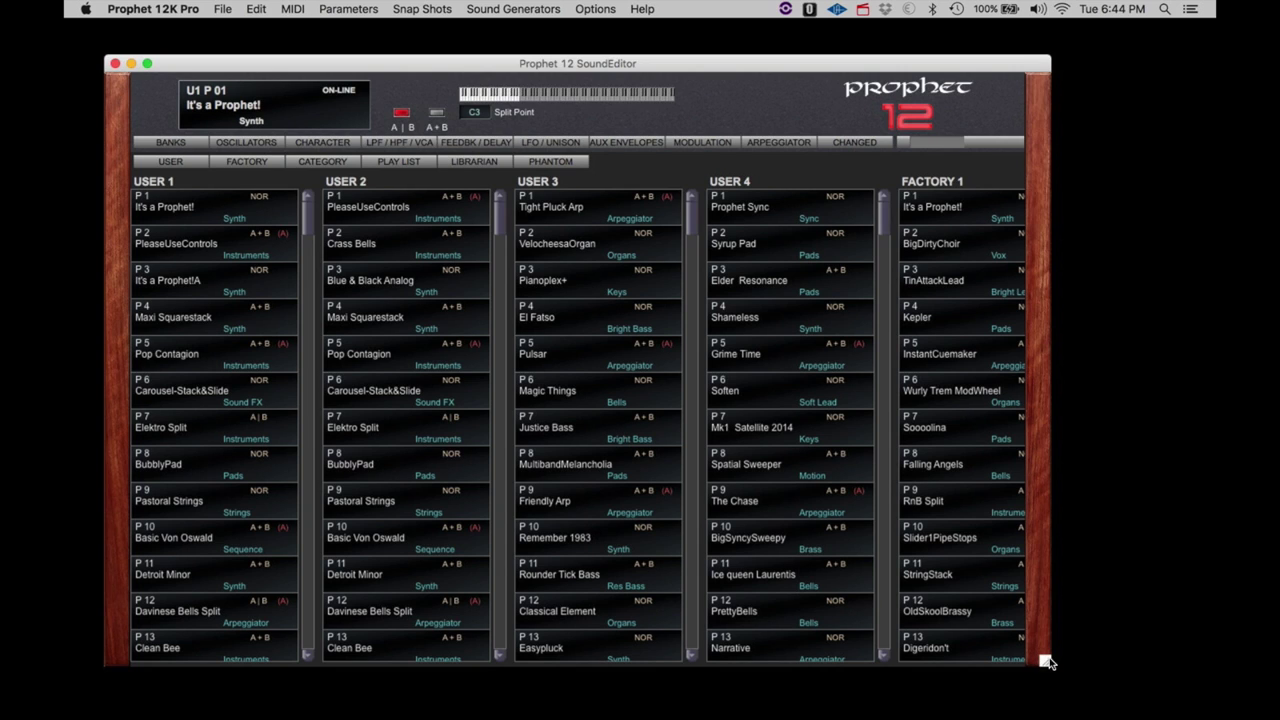
pyautogui.moveTo(1046, 661); pyautogui.dragTo(924, 654)
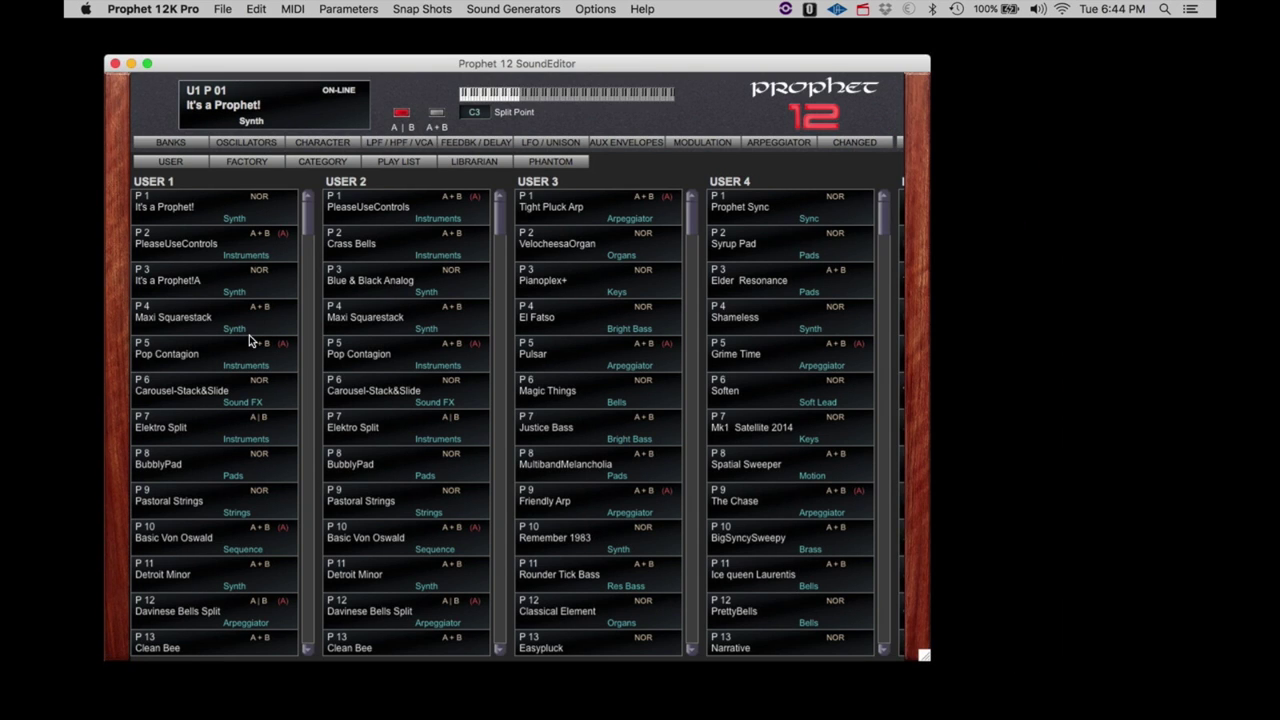
pyautogui.click(234, 161)
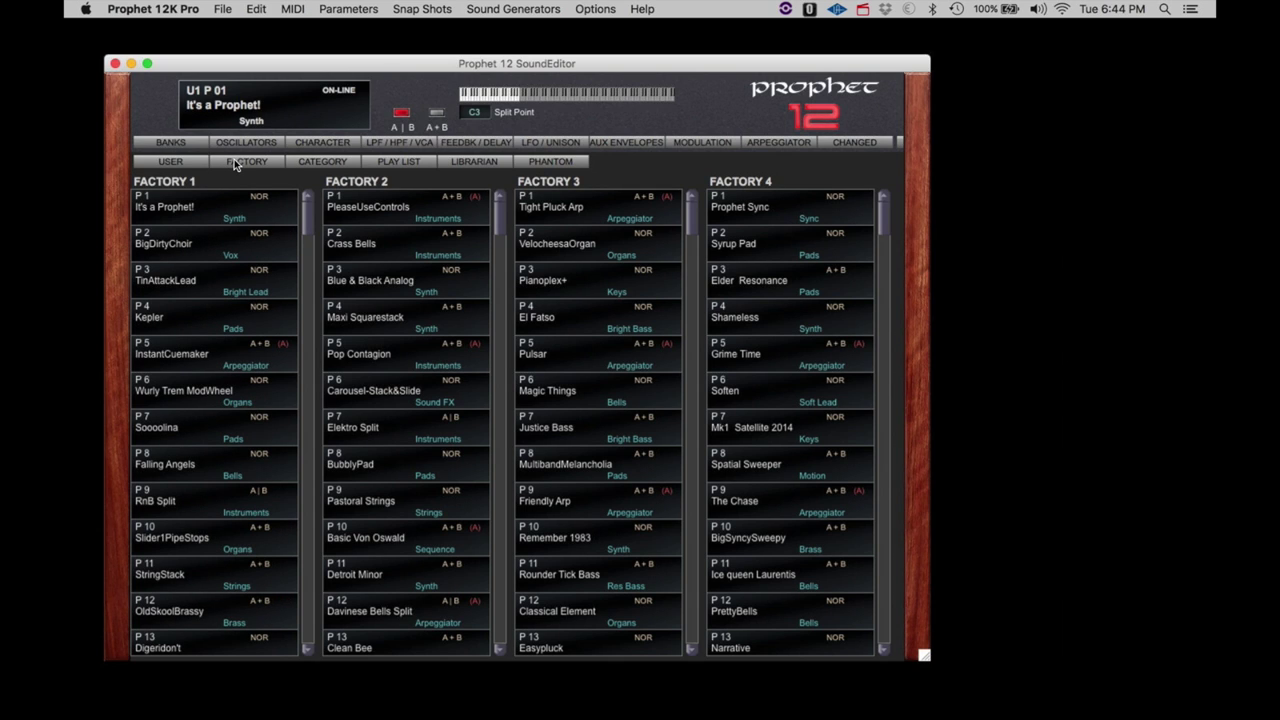
pyautogui.click(192, 161)
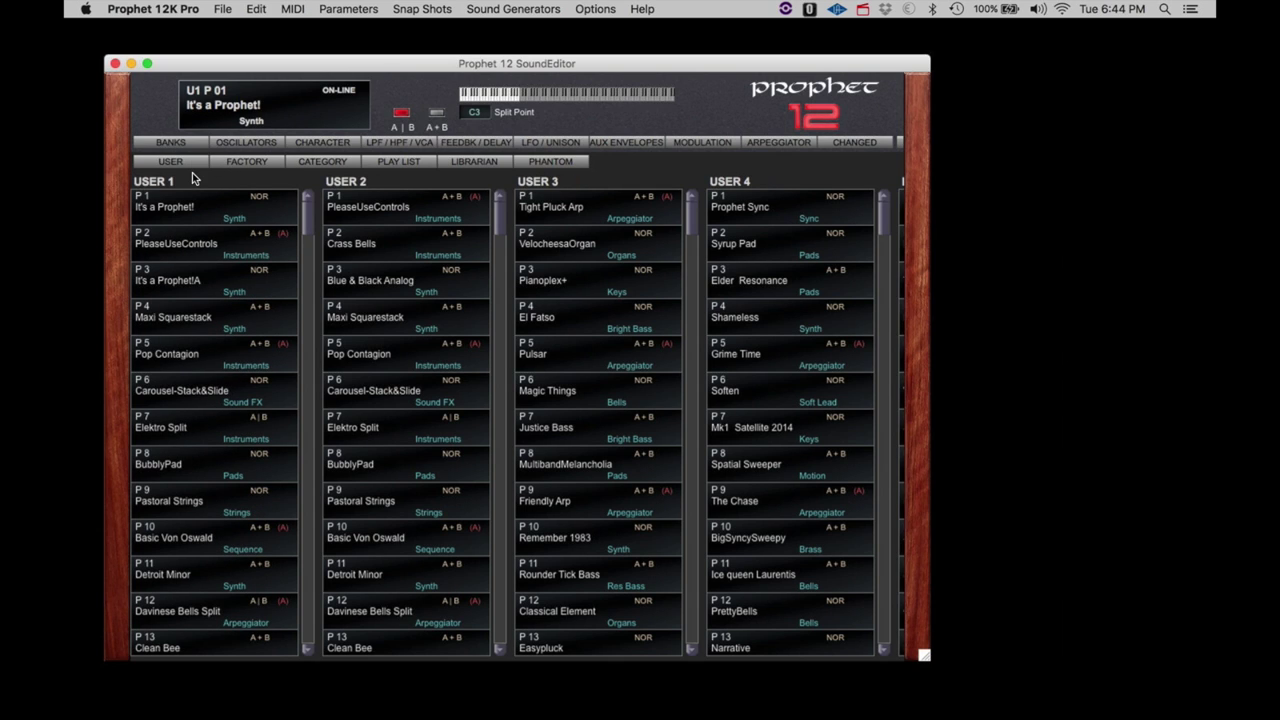
# - Audition user programs PleaseUseControls, It's a Prophet!, Crass Bells, Pop Contagion, VelocheesaOrgan and El Fatso
pyautogui.click(188, 243)
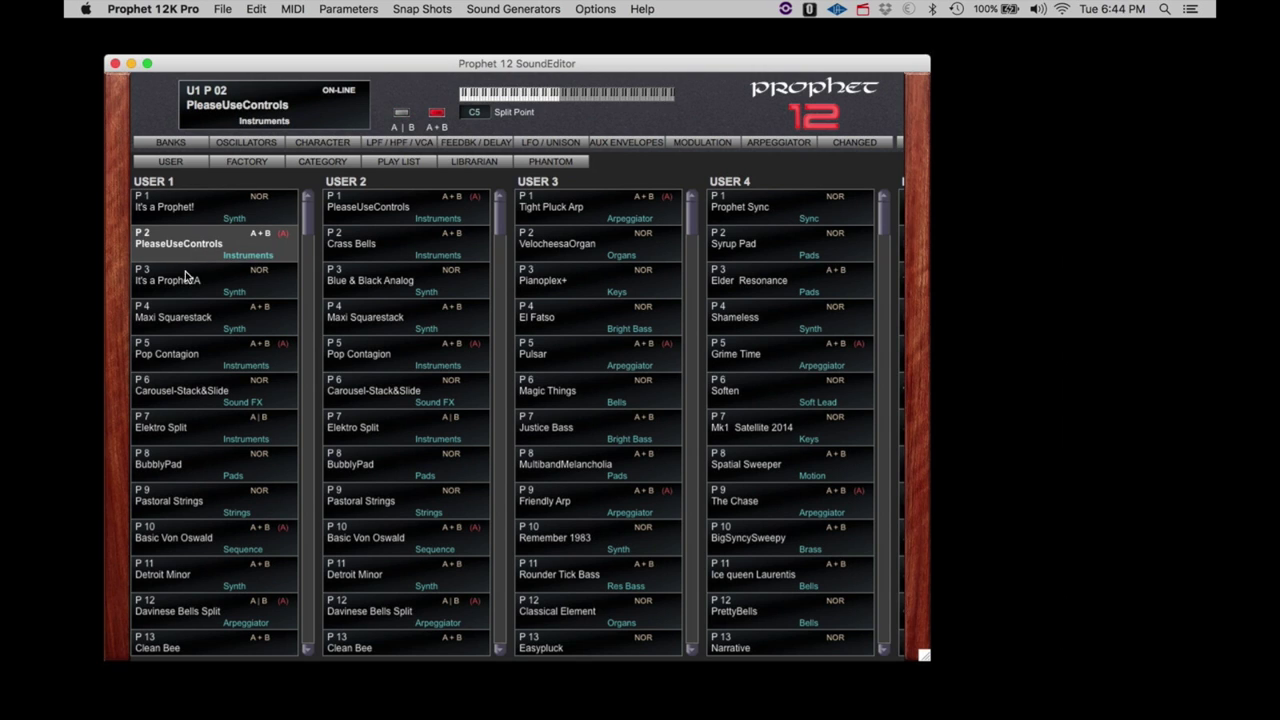
pyautogui.click(183, 290)
pyautogui.click(394, 250)
pyautogui.click(390, 350)
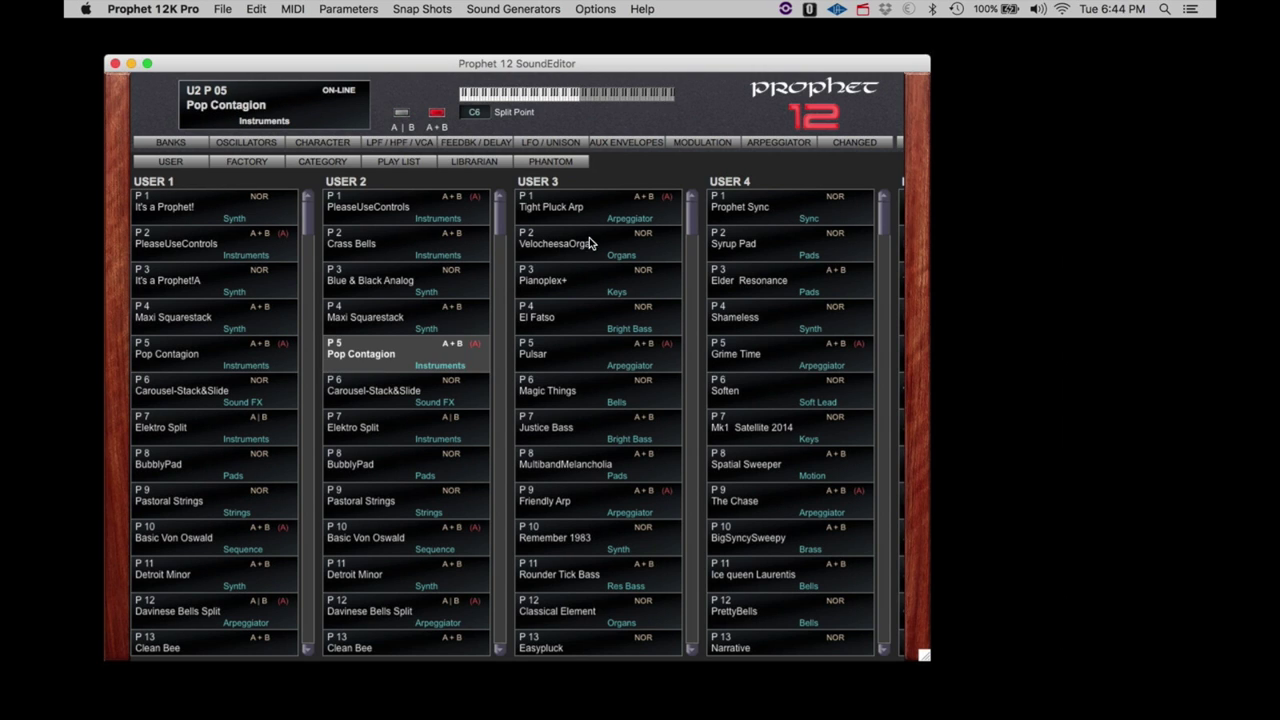
pyautogui.click(593, 243)
pyautogui.click(590, 310)
pyautogui.click(262, 161)
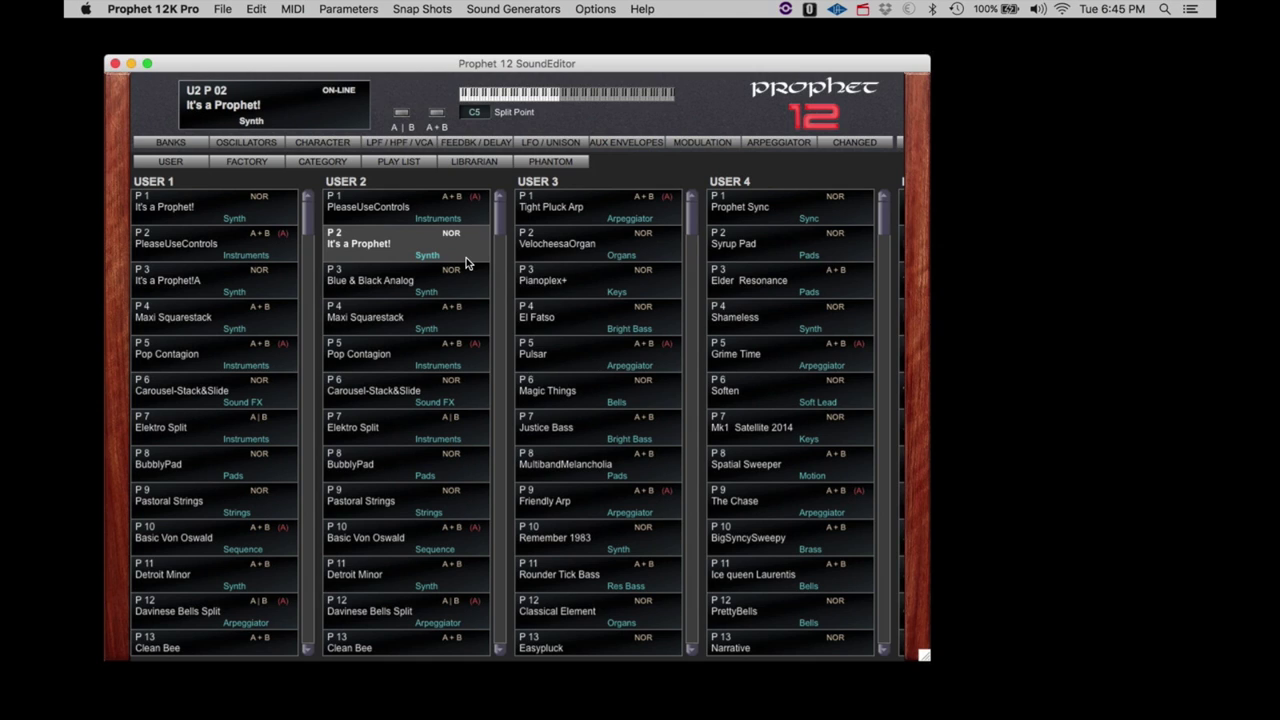
pyautogui.rightClick(466, 257)
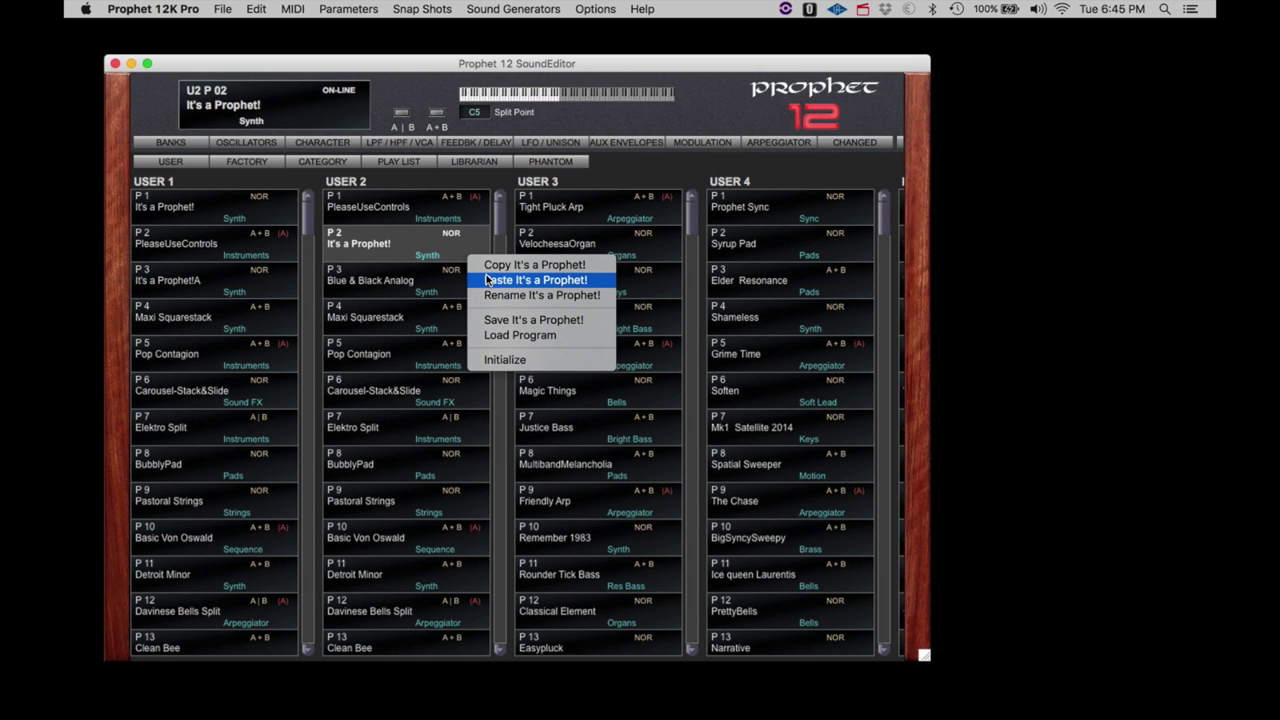
pyautogui.click(488, 280)
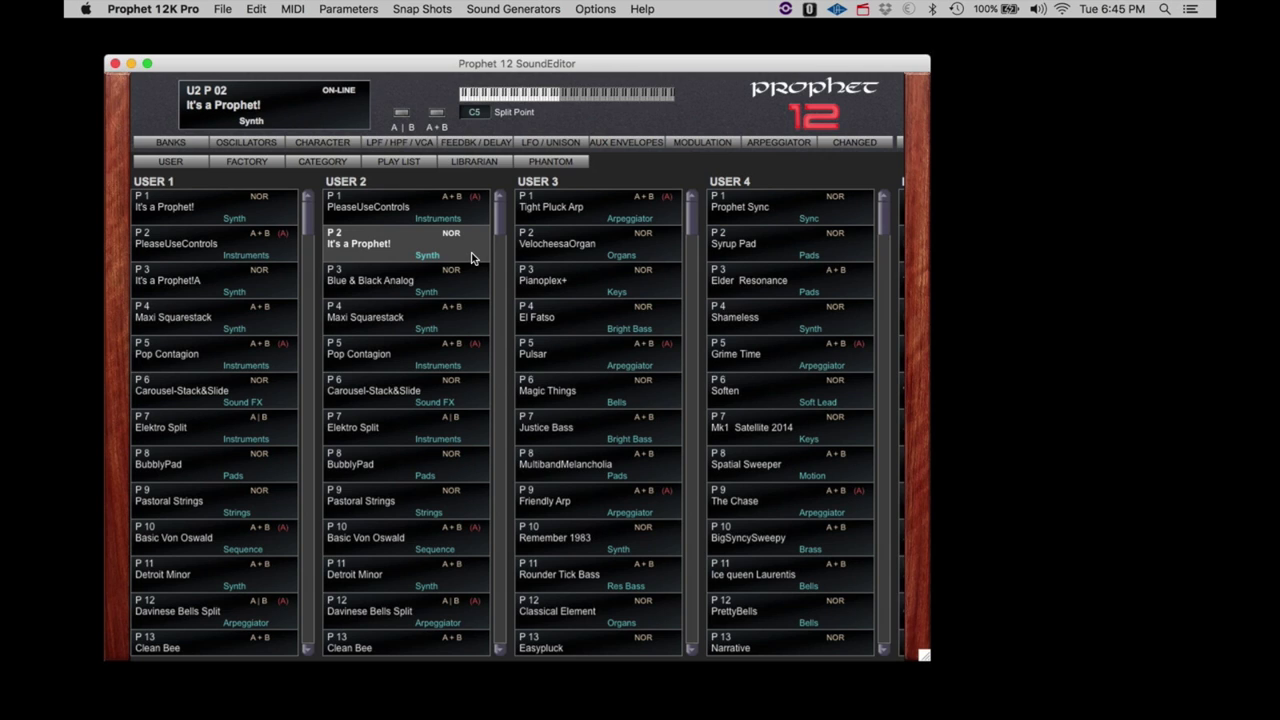
pyautogui.rightClick(473, 256)
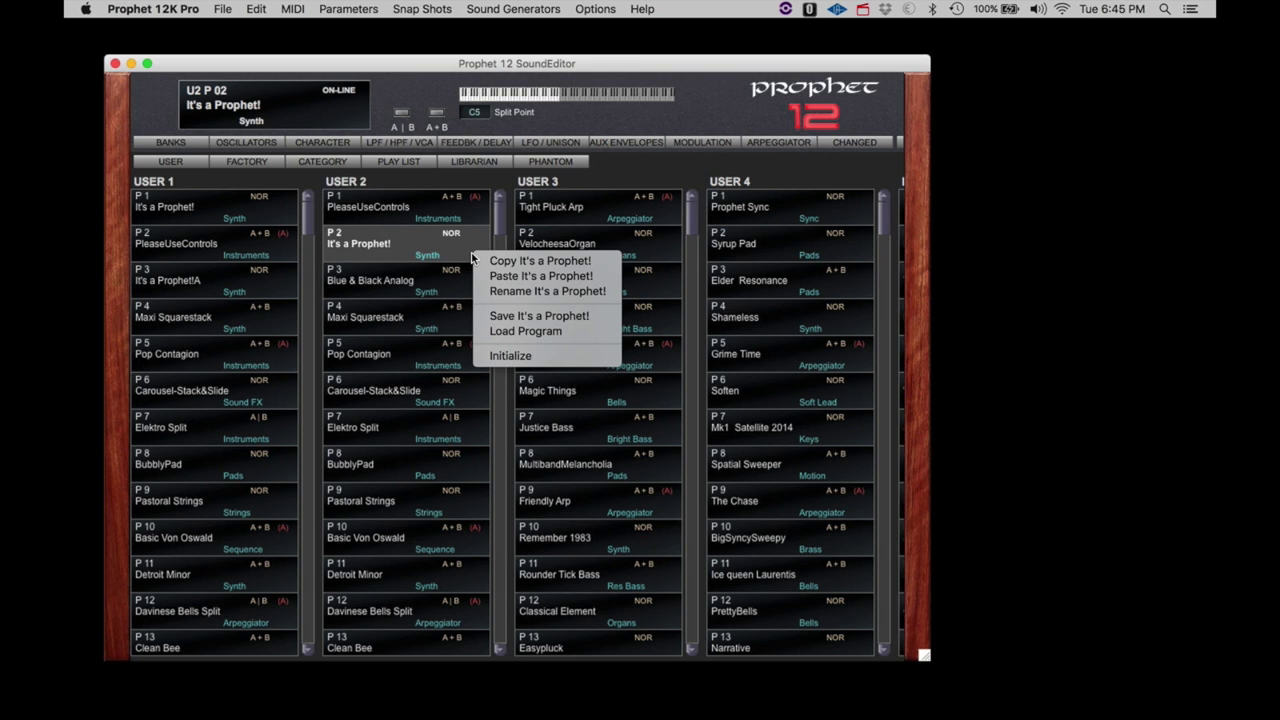
pyautogui.click(503, 296)
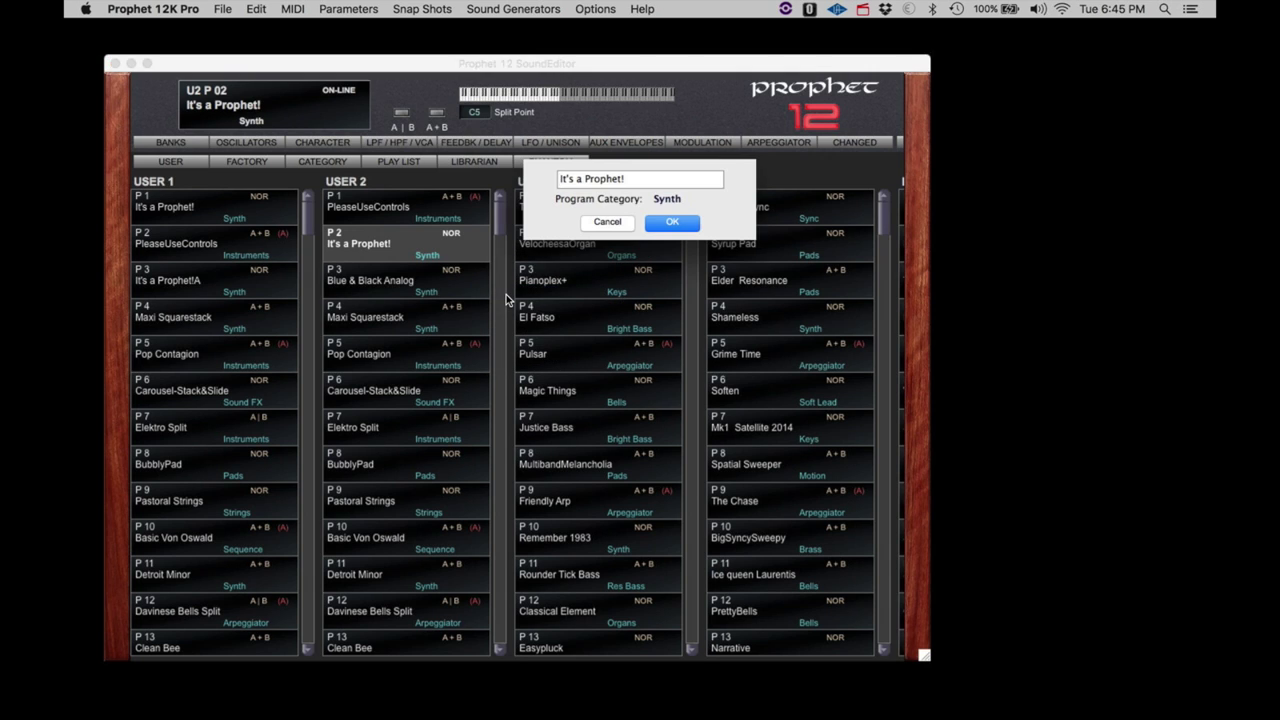
pyautogui.click(655, 223)
pyautogui.rightClick(464, 245)
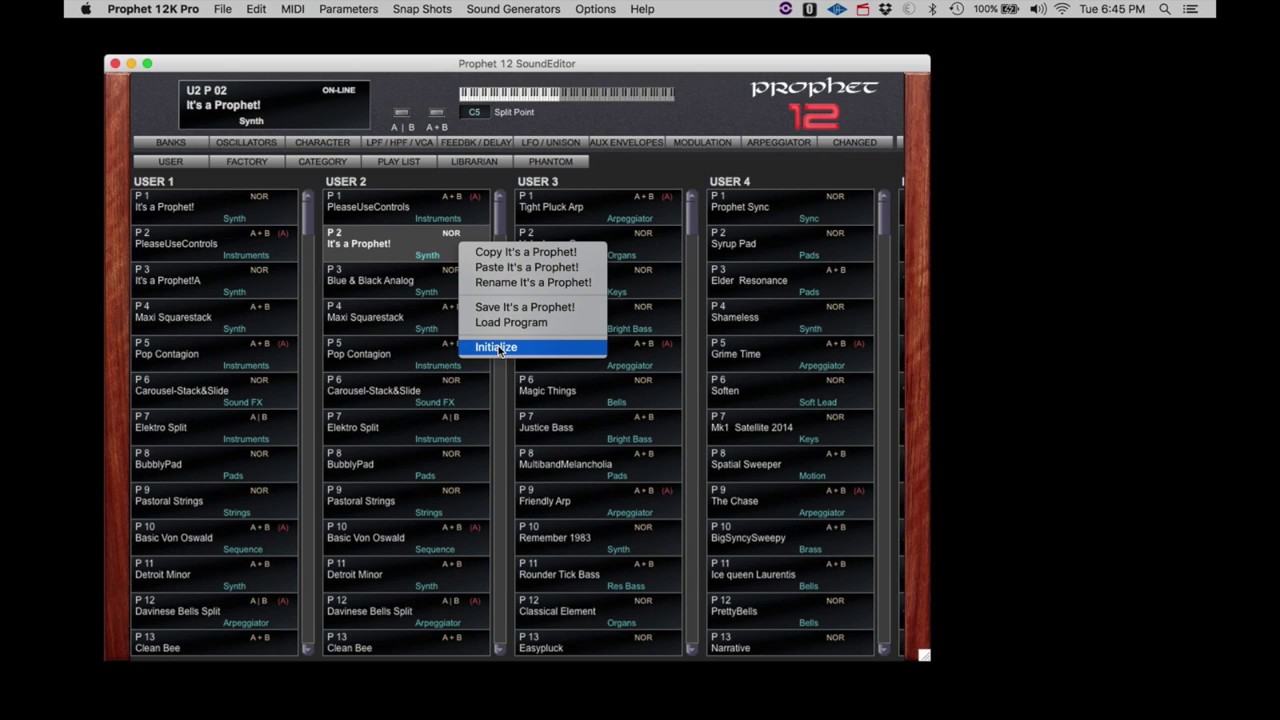
pyautogui.click(412, 241)
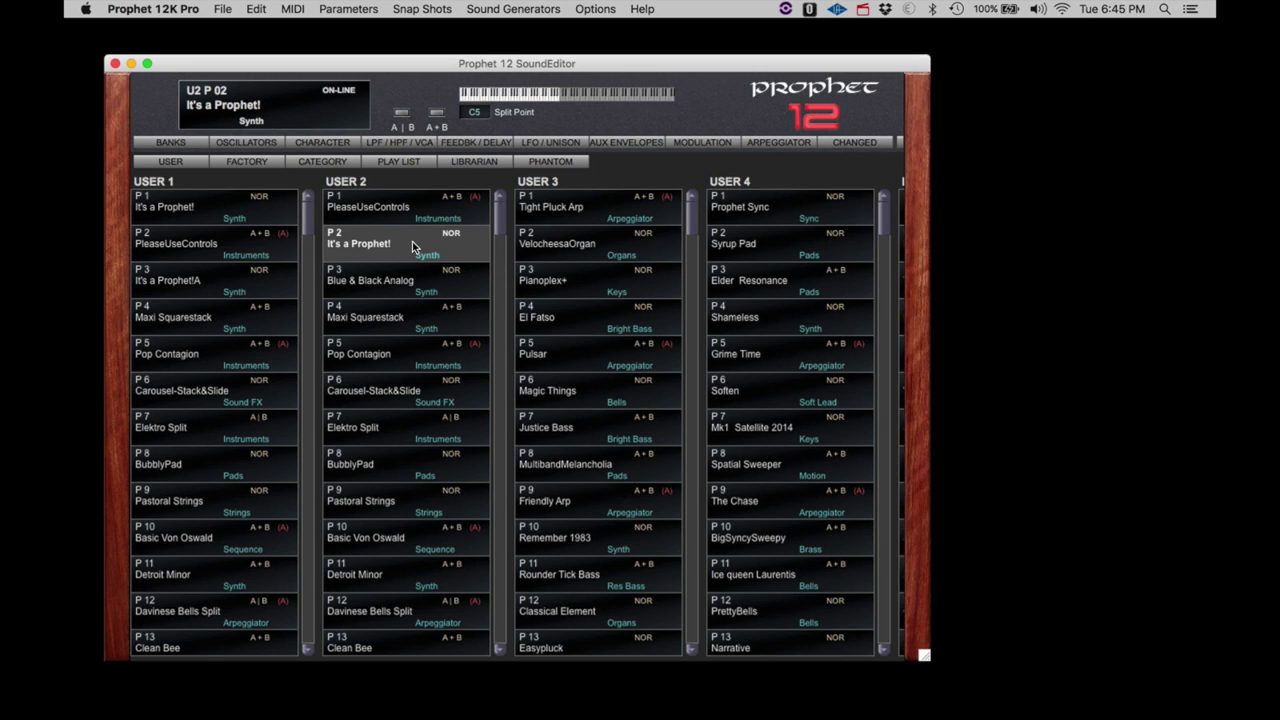
# - Browse by category, listing banks U-1, U-2, F-1, F-2 and F-3 in turn
pyautogui.click(335, 163)
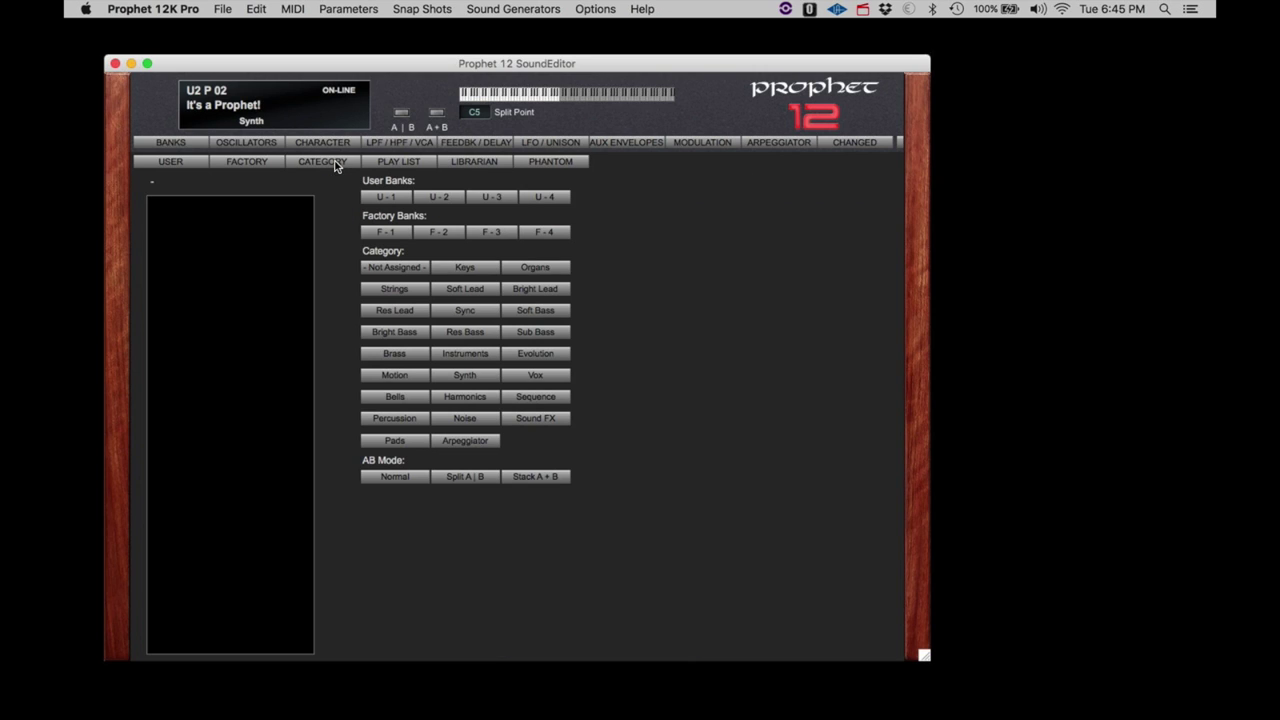
pyautogui.click(385, 198)
pyautogui.click(439, 200)
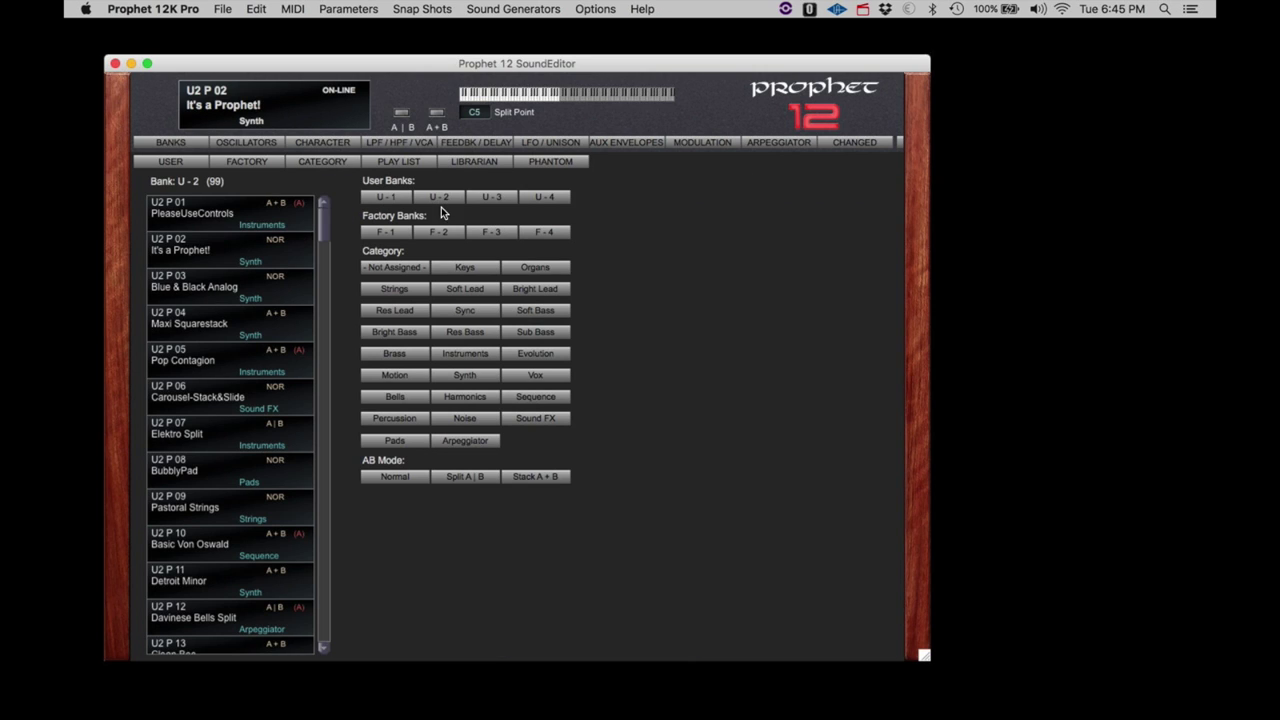
pyautogui.click(390, 232)
pyautogui.click(432, 233)
pyautogui.click(482, 233)
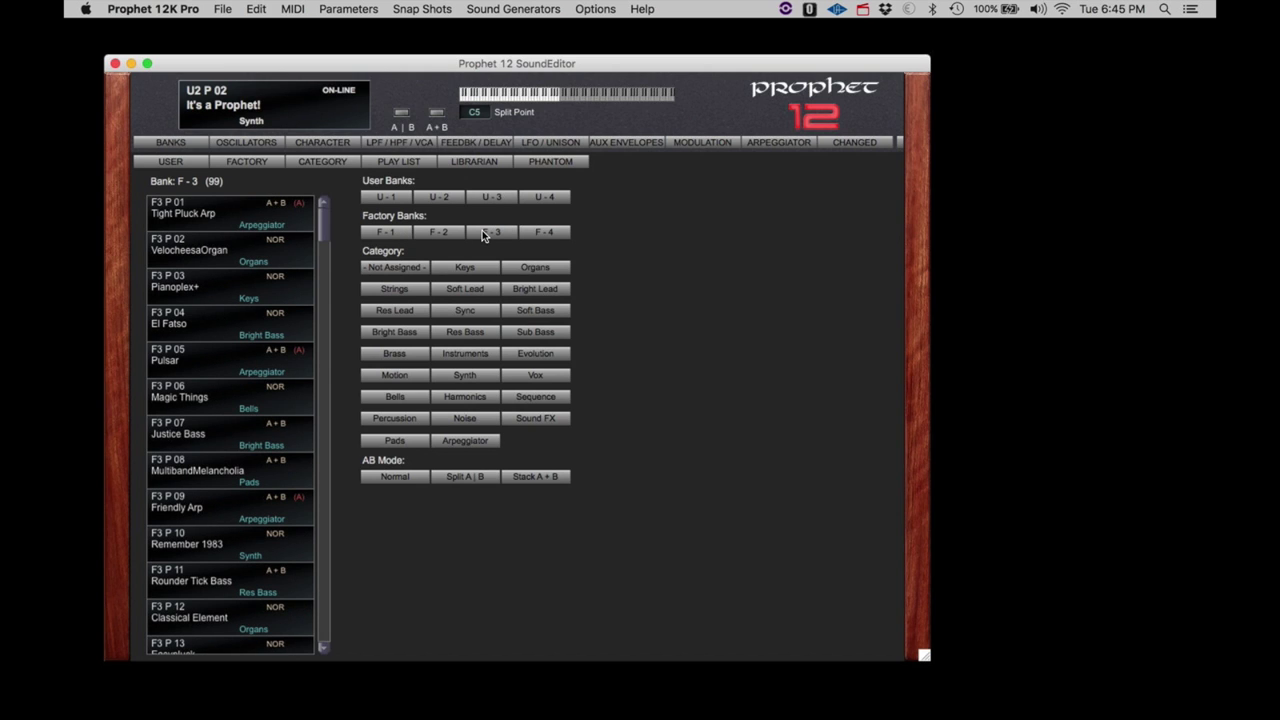
# - Filter the library by Keys, Strings, Soft Bass, Bright Bass, Res Bass, Brass and Arpeggiator
pyautogui.click(466, 269)
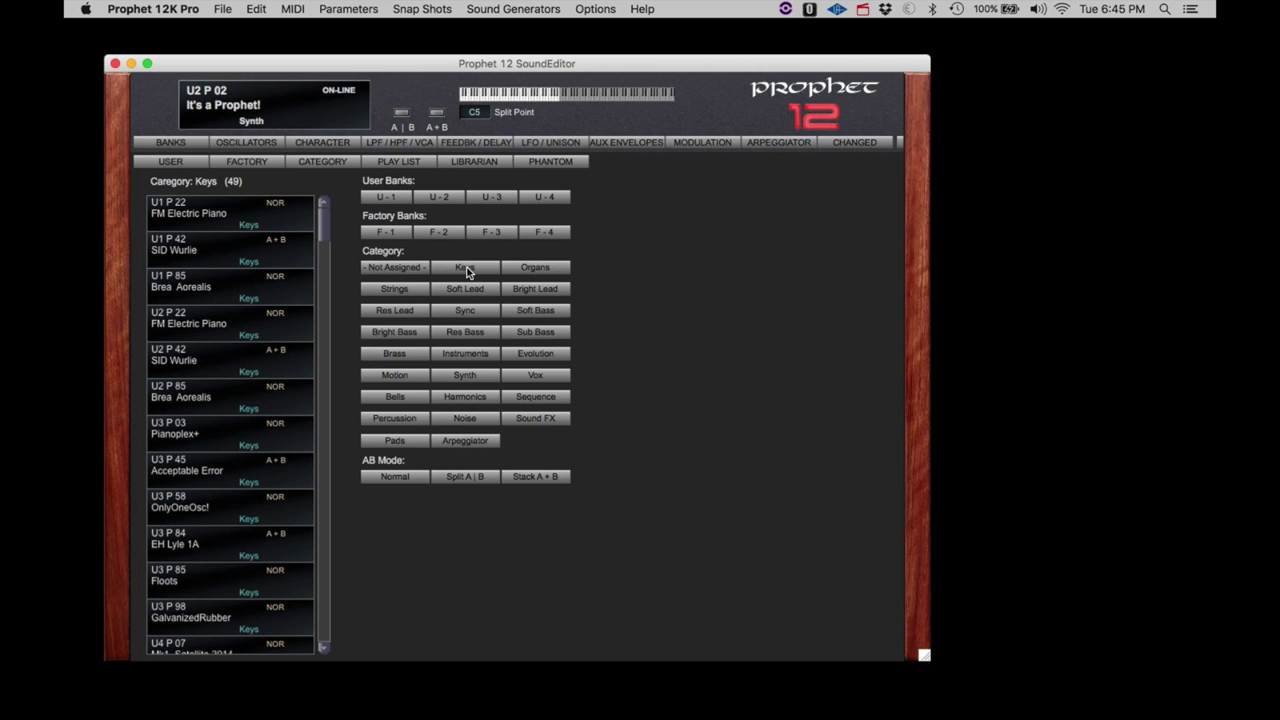
pyautogui.click(402, 292)
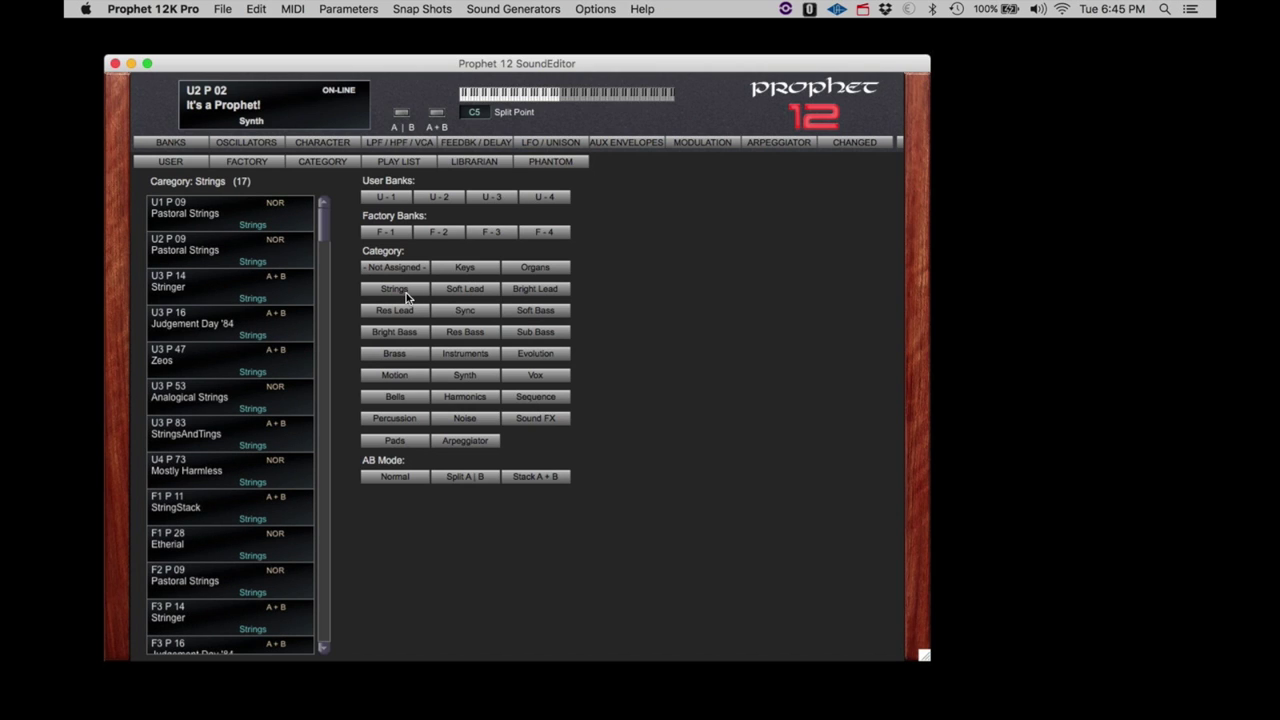
pyautogui.click(529, 313)
pyautogui.click(404, 337)
pyautogui.click(452, 335)
pyautogui.click(404, 357)
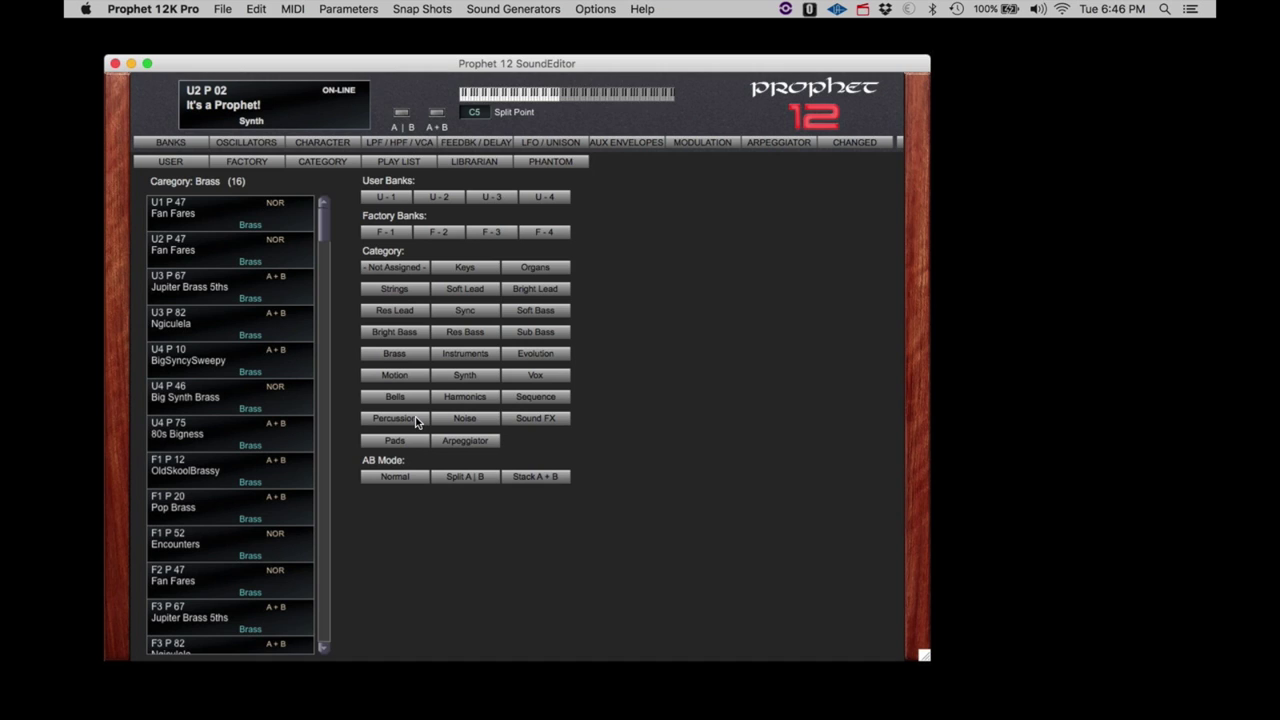
pyautogui.click(462, 445)
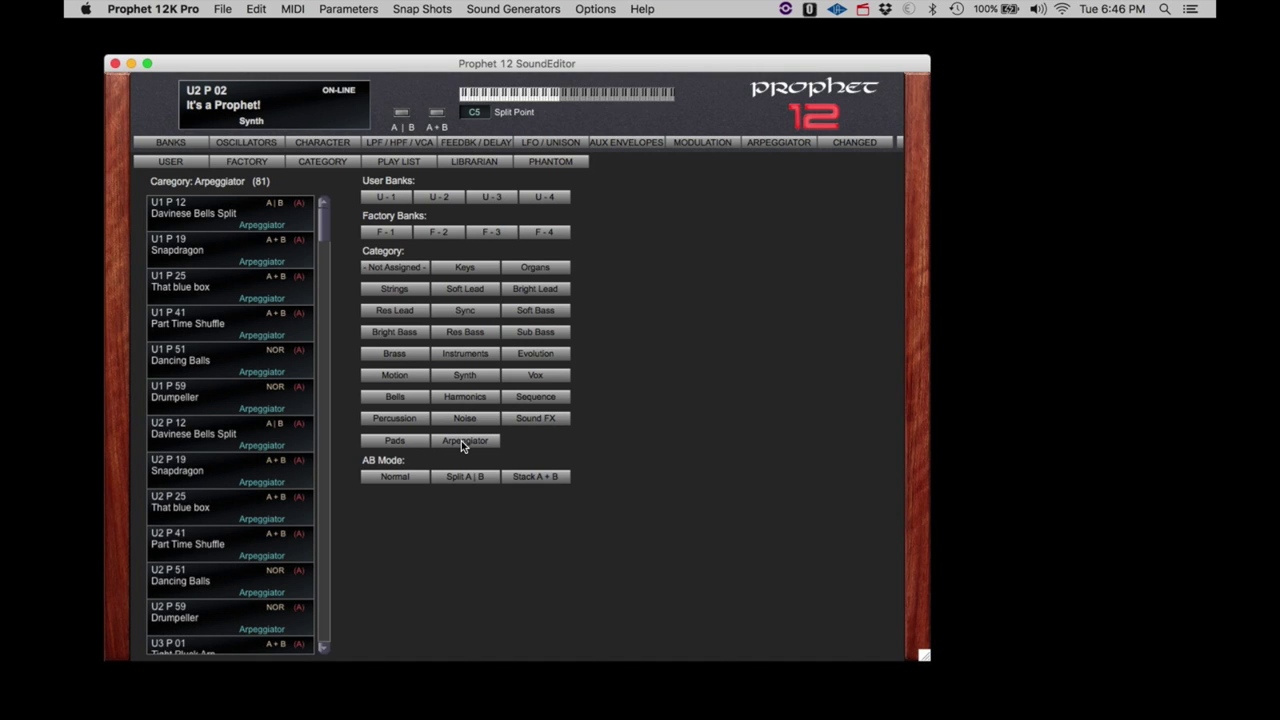
# - List programs by Normal, split A|B and stacked A + B modes, then show Play List 1
pyautogui.click(405, 481)
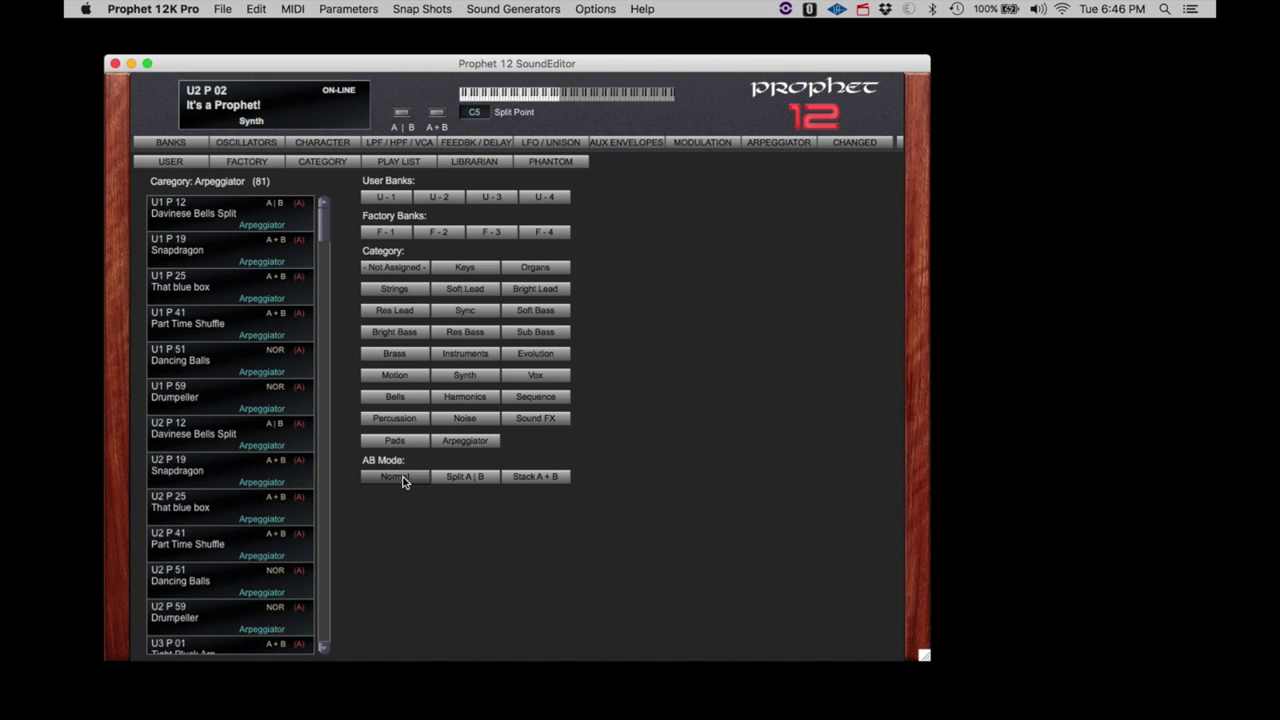
pyautogui.click(463, 479)
pyautogui.click(542, 479)
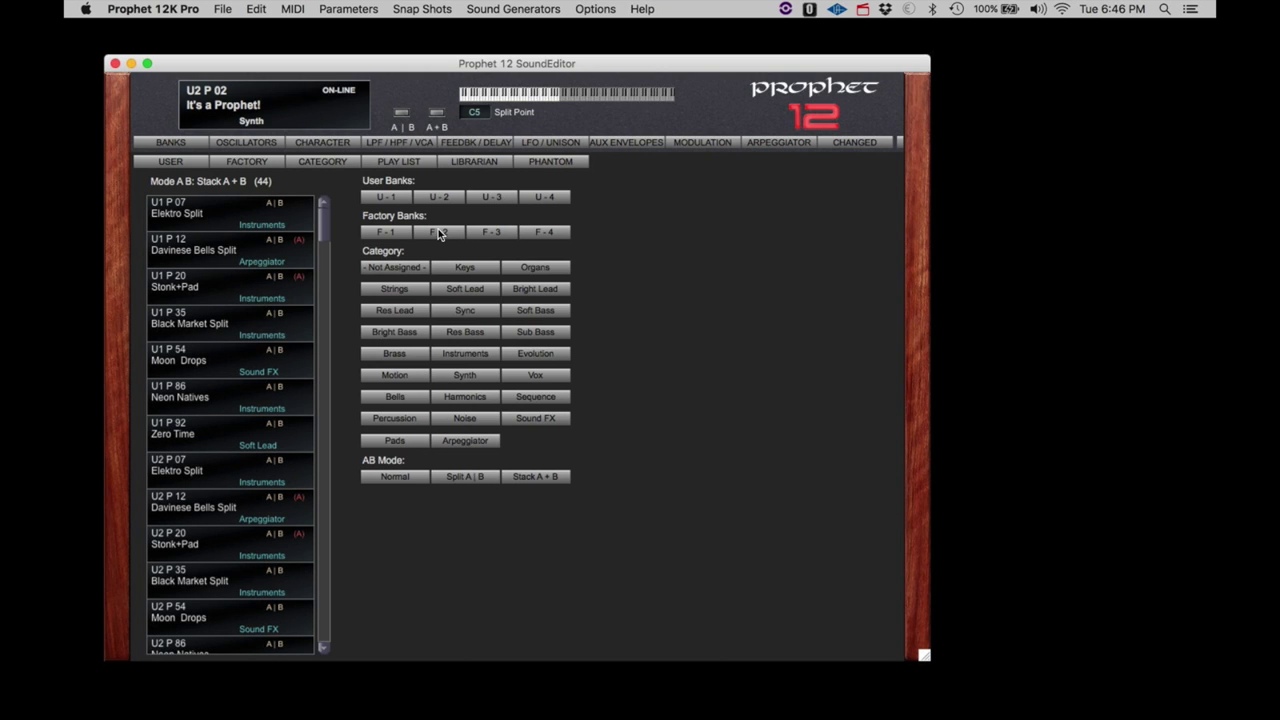
pyautogui.click(413, 160)
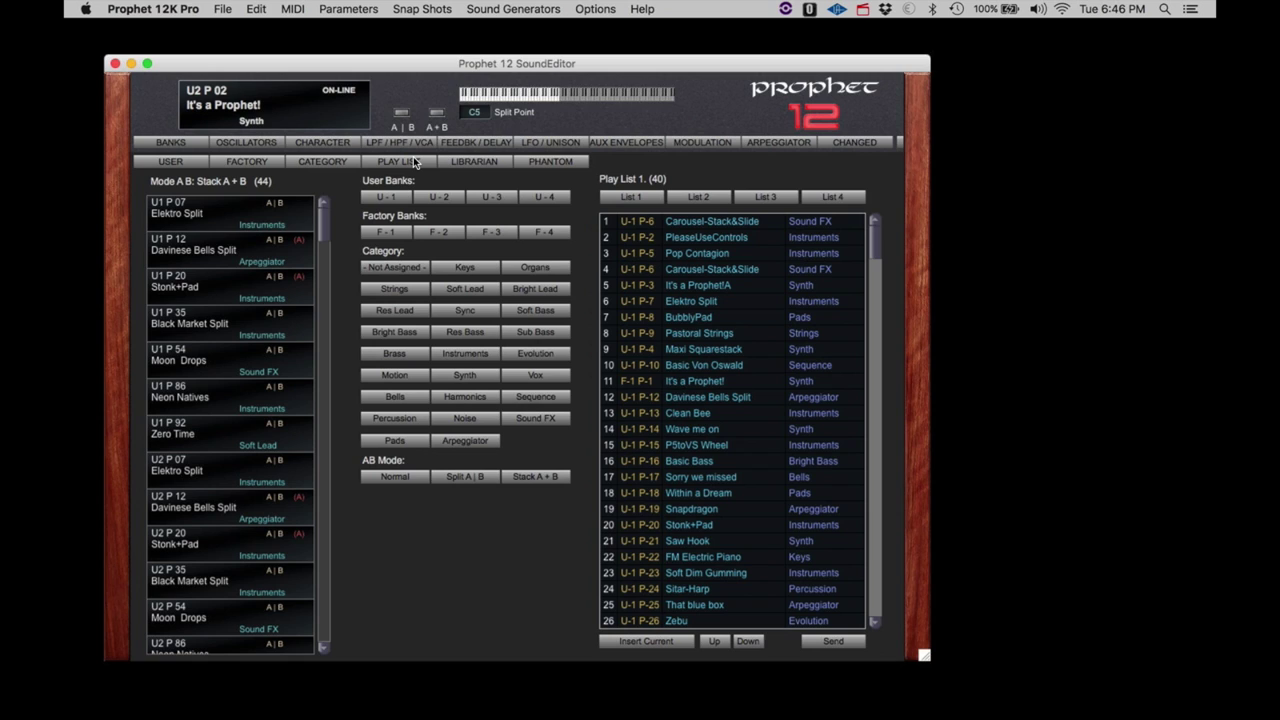
# - Load It's a Prophet! from U-1 and insert it as playlist entry 7
pyautogui.click(383, 198)
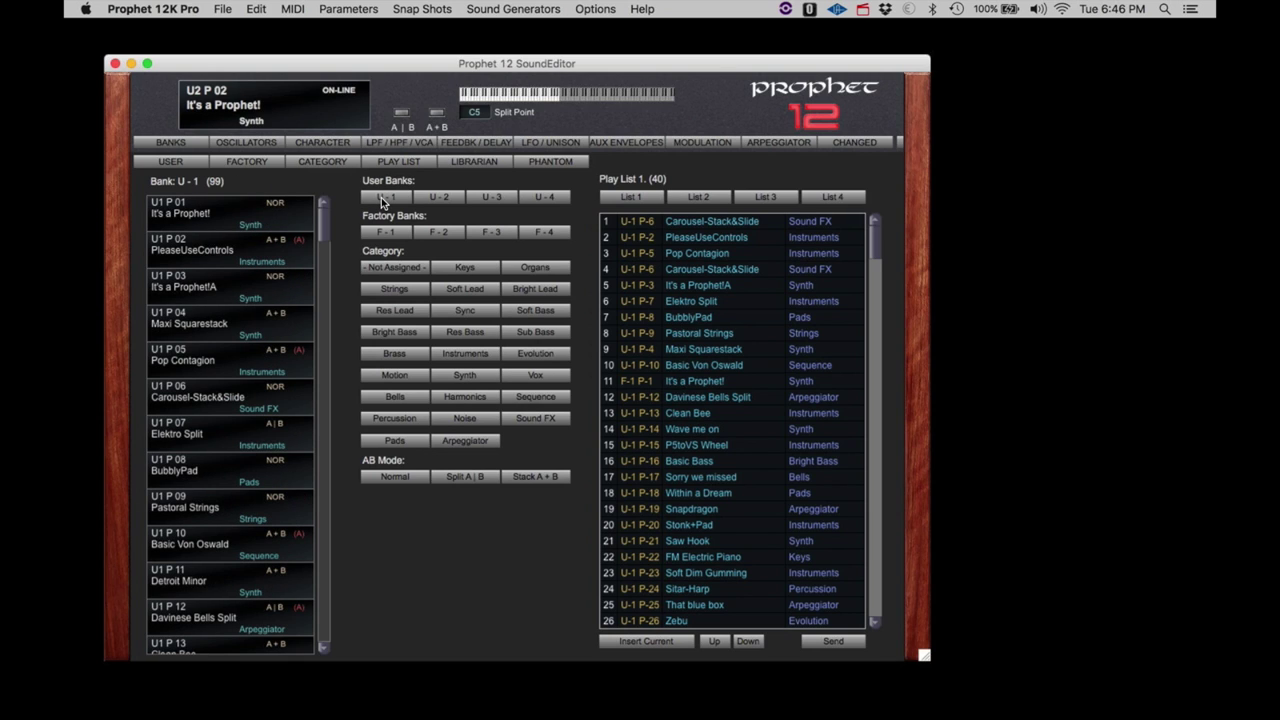
pyautogui.click(209, 219)
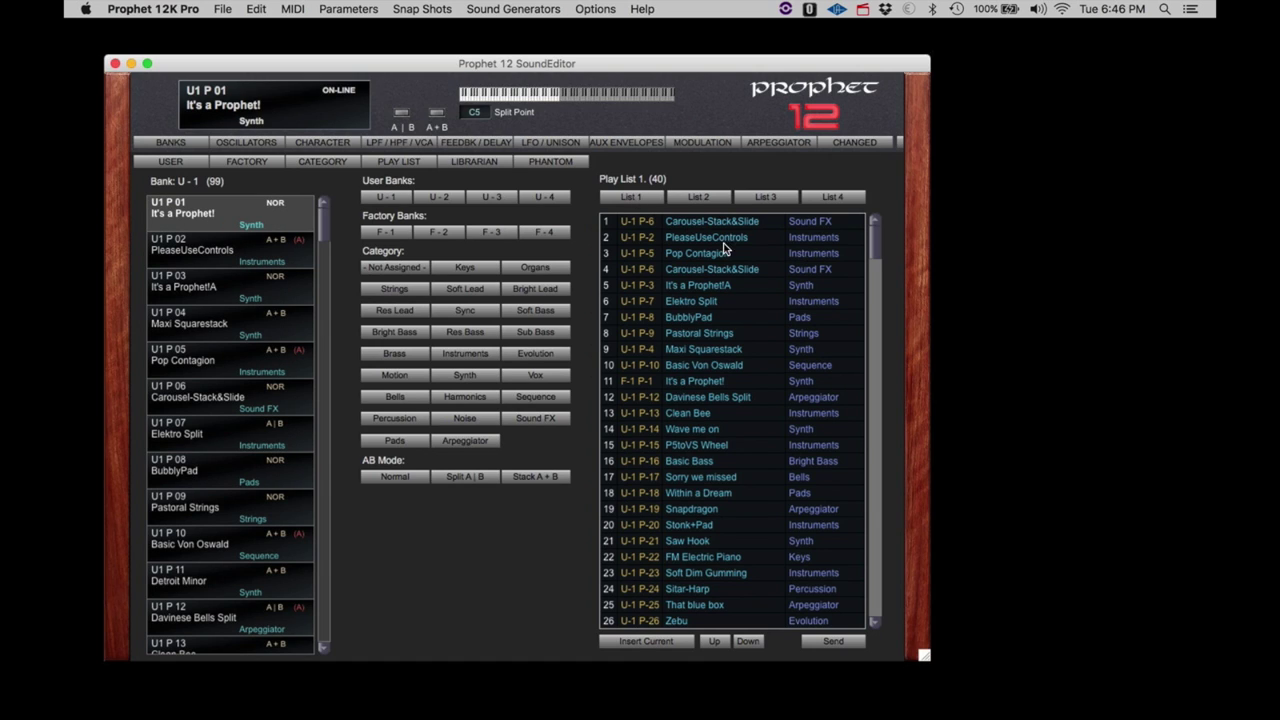
pyautogui.click(688, 318)
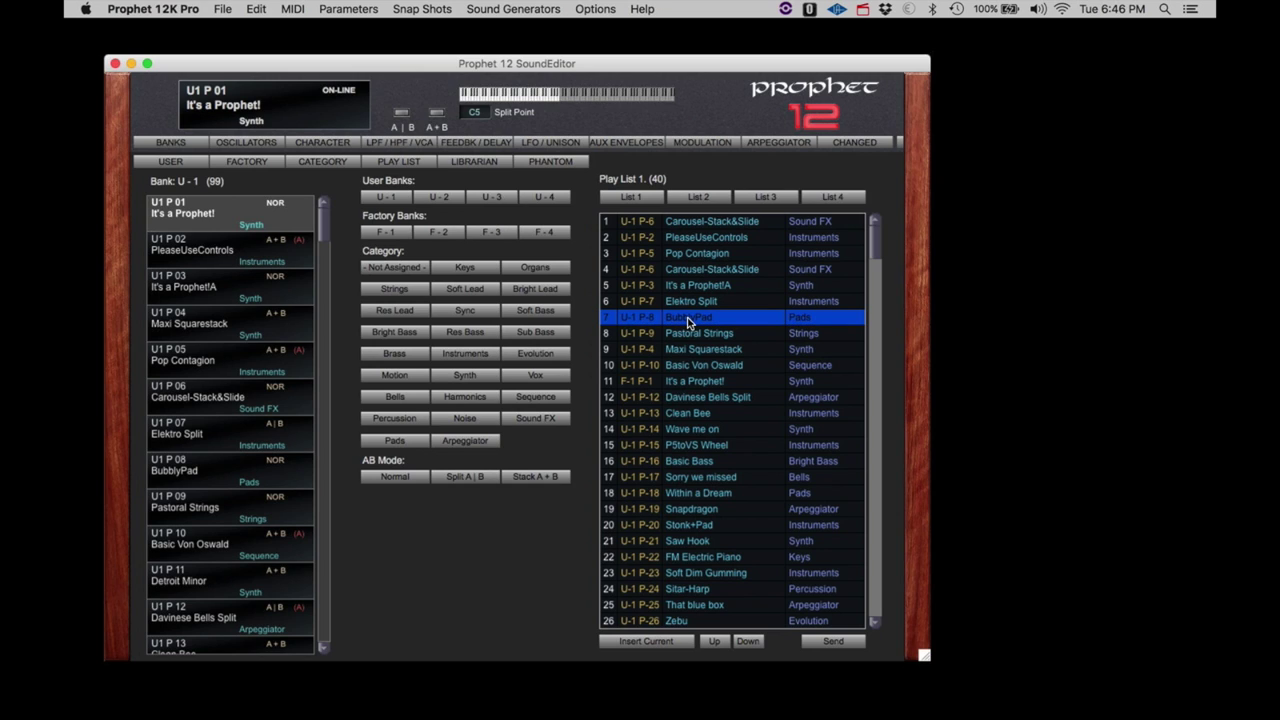
pyautogui.click(640, 642)
# - Move Basic Von Oswald up to entry 6 and Within a Dream down two places
pyautogui.click(713, 366)
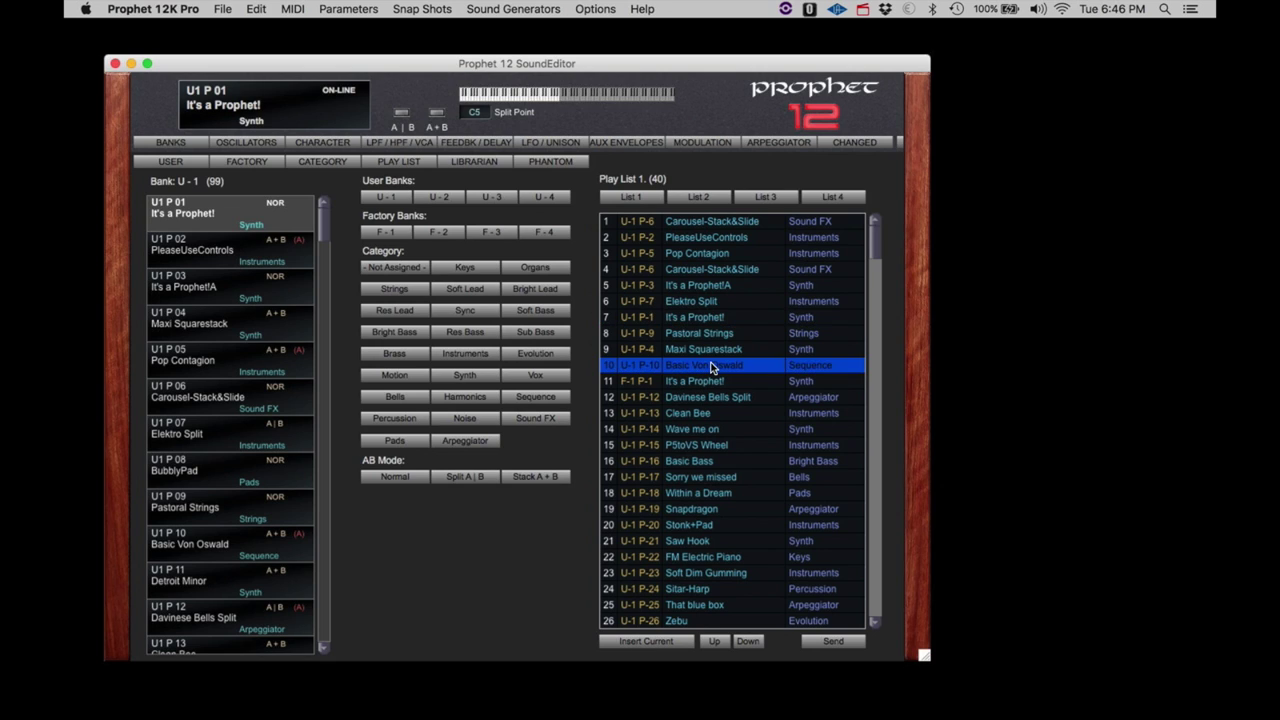
pyautogui.click(721, 640)
pyautogui.click(721, 640)
pyautogui.click(721, 640)
pyautogui.click(721, 640)
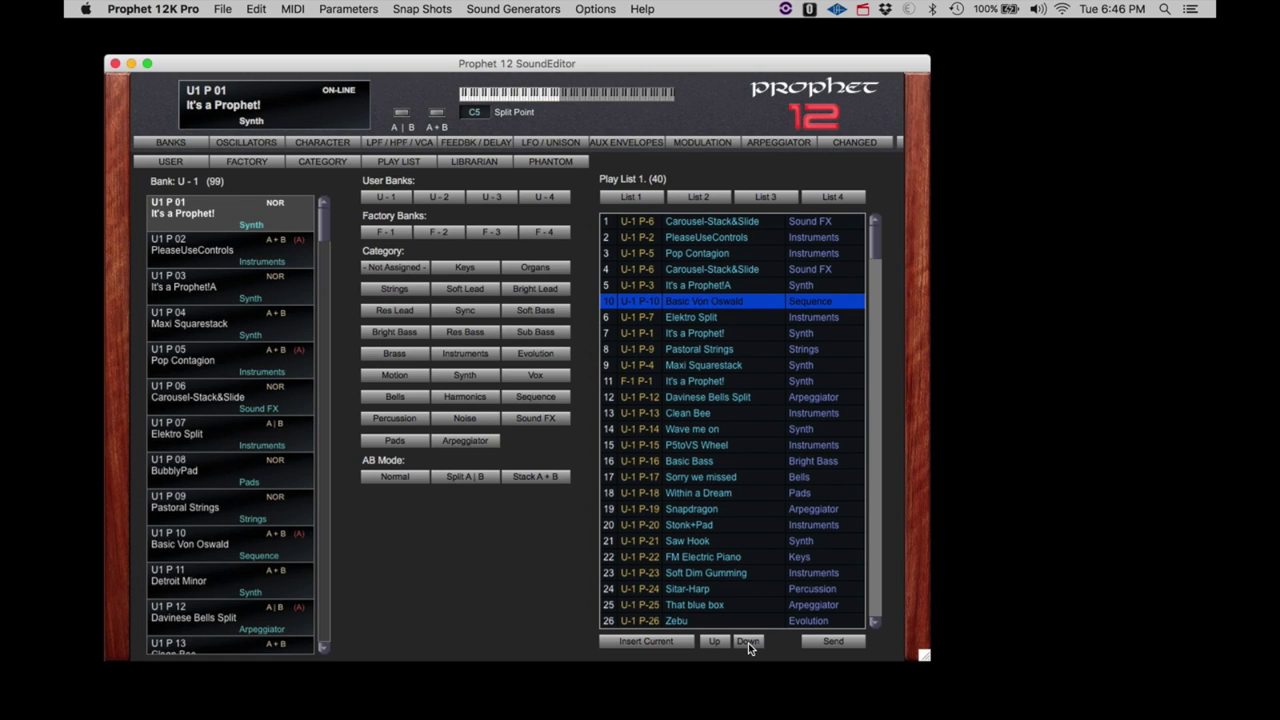
pyautogui.click(694, 493)
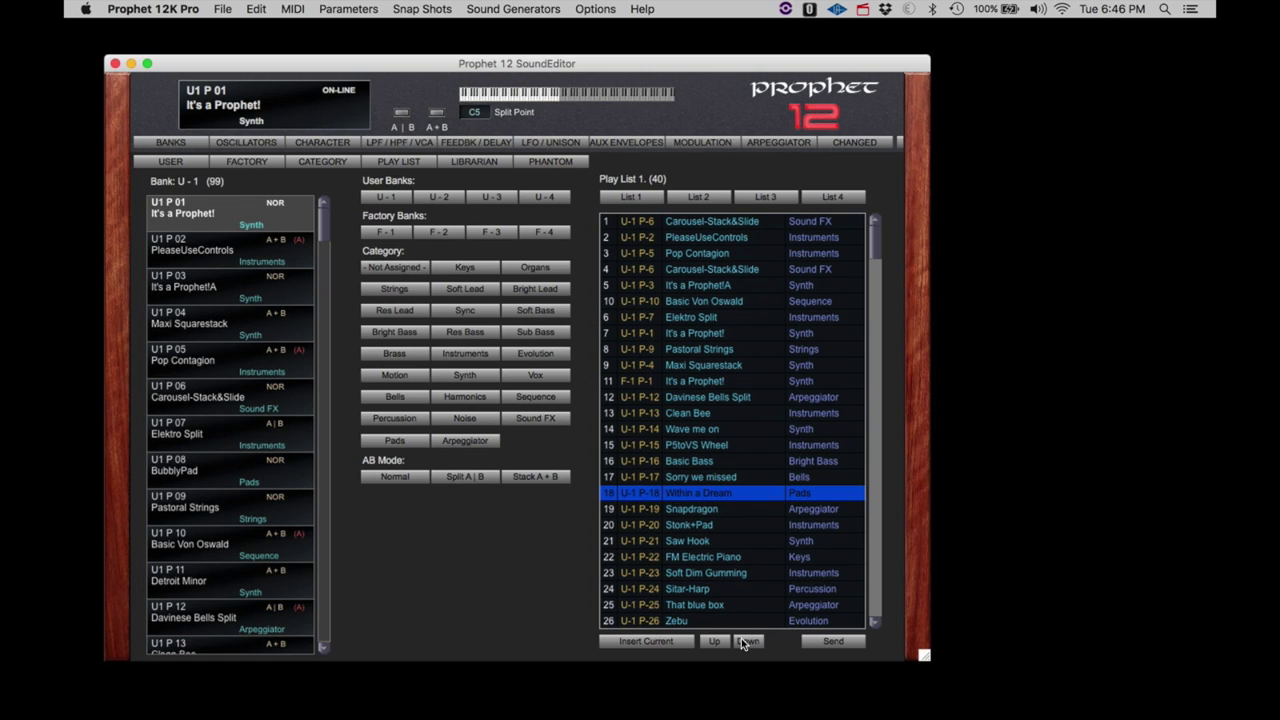
pyautogui.click(742, 639)
pyautogui.click(742, 639)
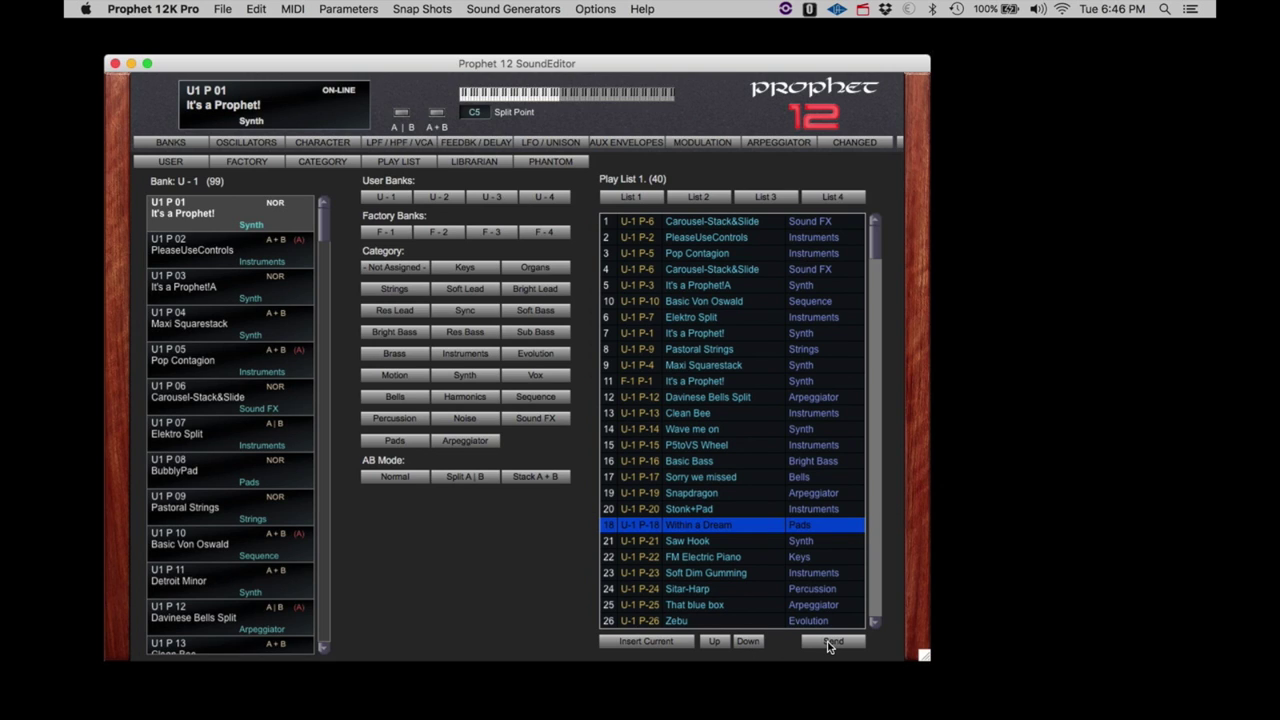
pyautogui.click(473, 160)
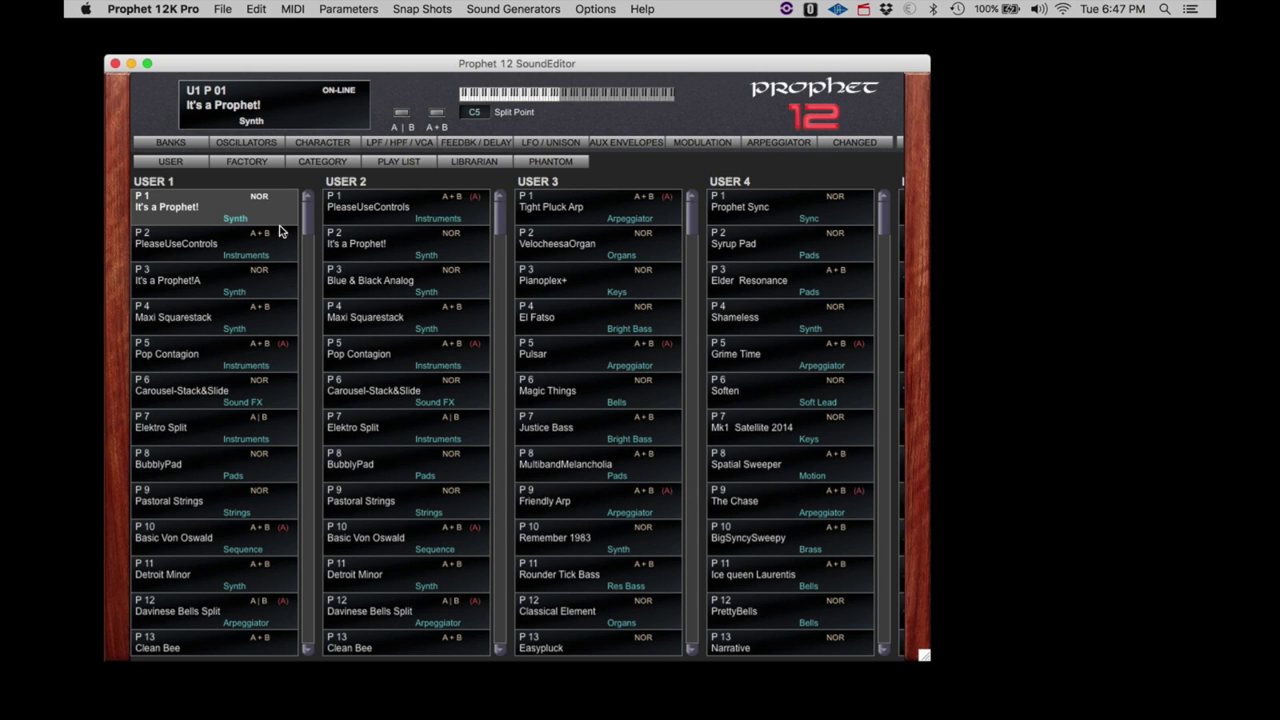
# - Show the oscillator settings and enable Sync Layer Parameters from layer A's menu
pyautogui.click(266, 143)
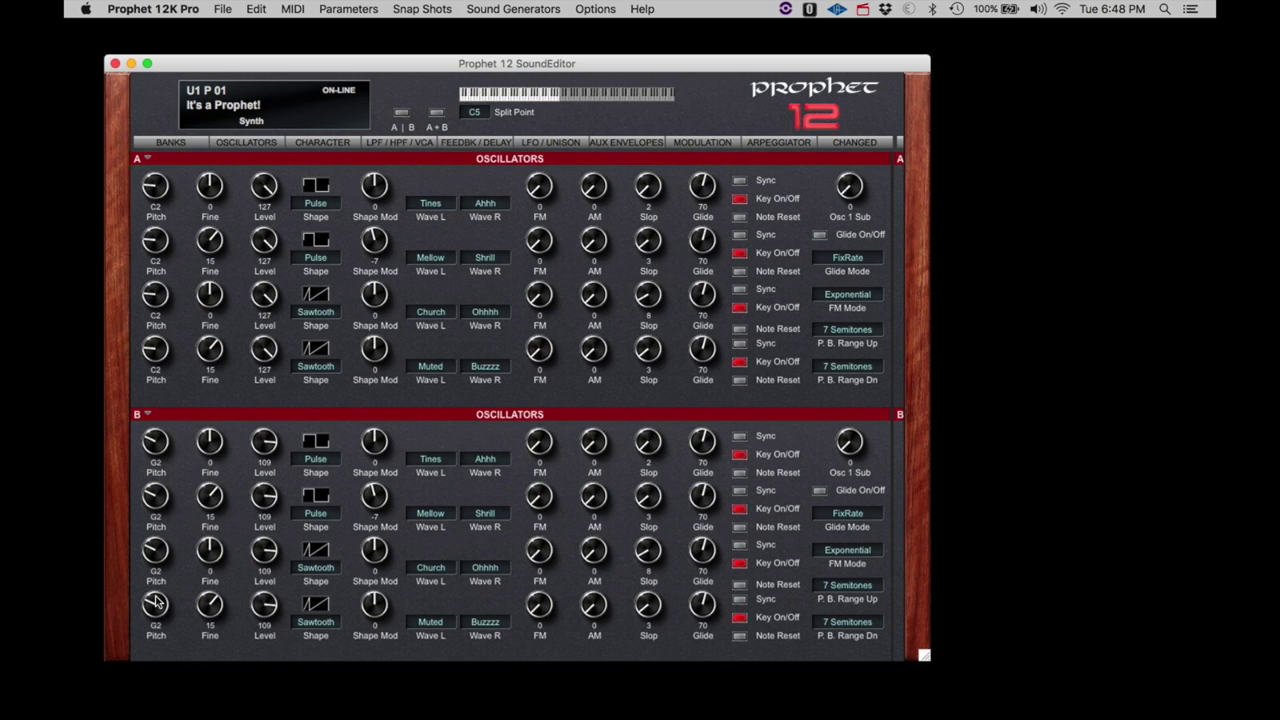
pyautogui.click(148, 160)
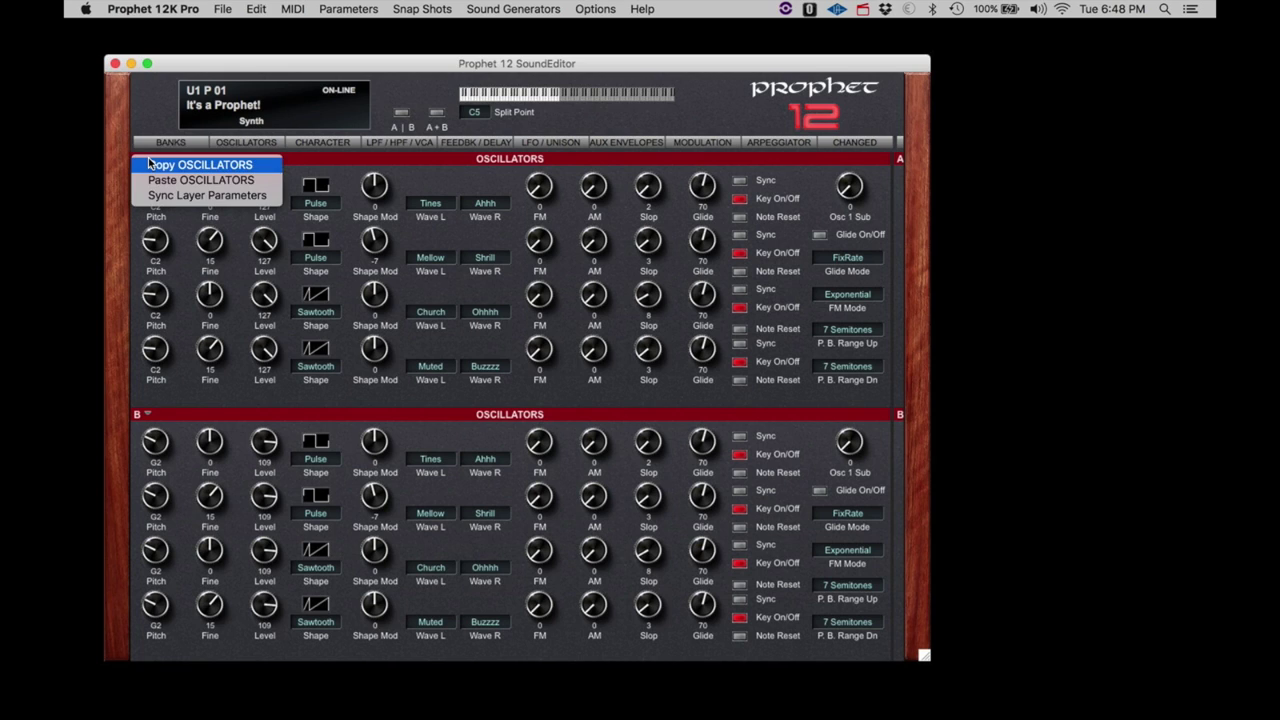
pyautogui.click(150, 164)
pyautogui.click(148, 161)
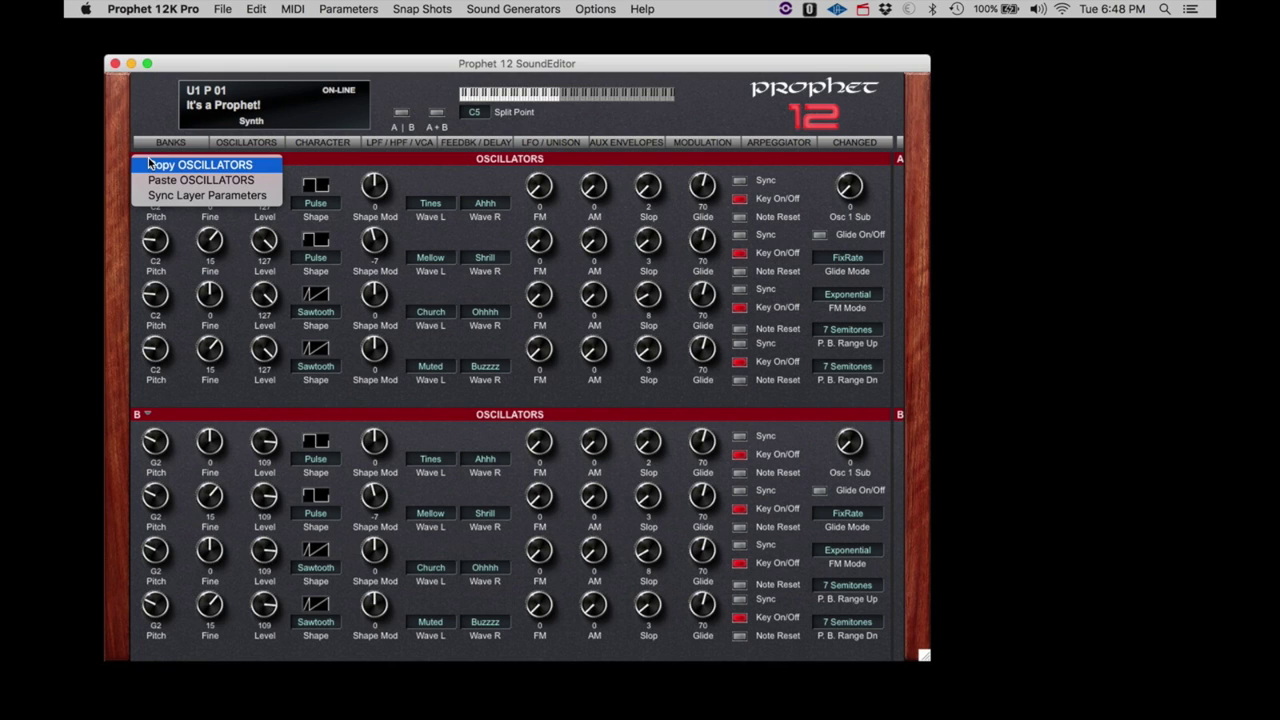
pyautogui.click(205, 197)
# - On both layers set oscillator 1 pitch D6, shape mod -3, and oscillator 2 FM 67
pyautogui.moveTo(153, 192); pyautogui.dragTo(246, 165)
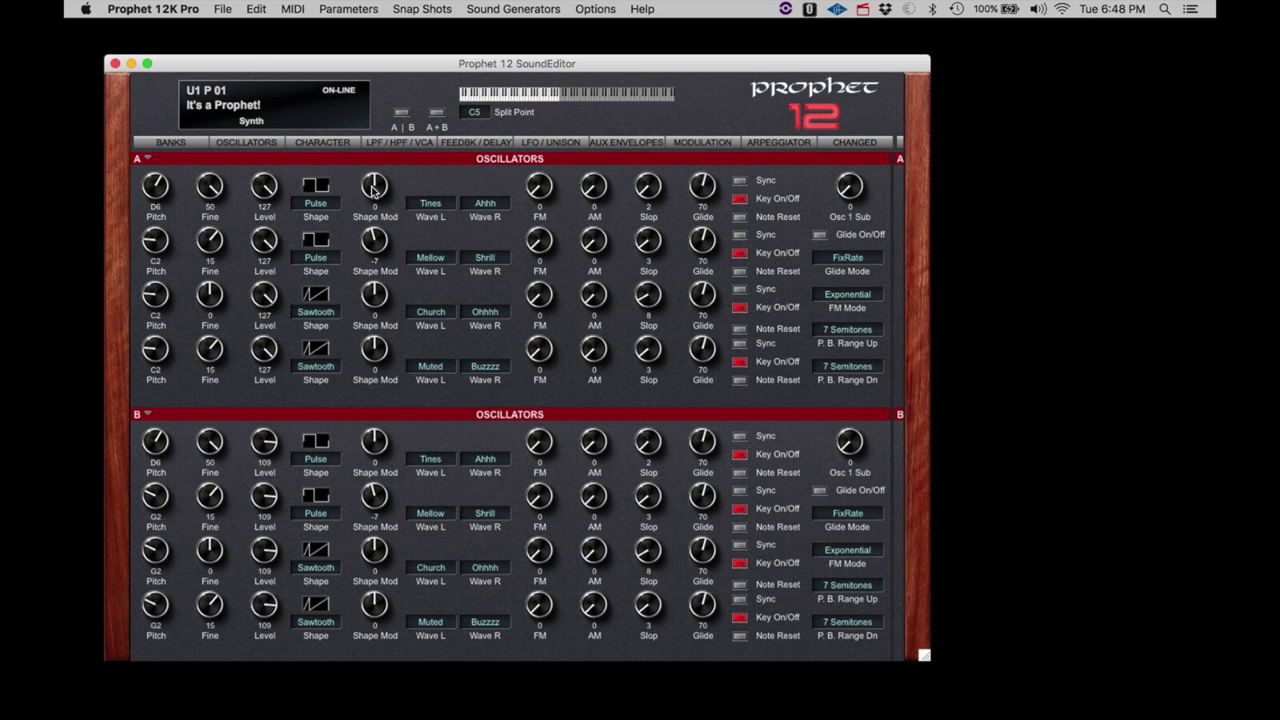
pyautogui.moveTo(372, 188); pyautogui.dragTo(370, 190)
pyautogui.moveTo(548, 242); pyautogui.dragTo(566, 206)
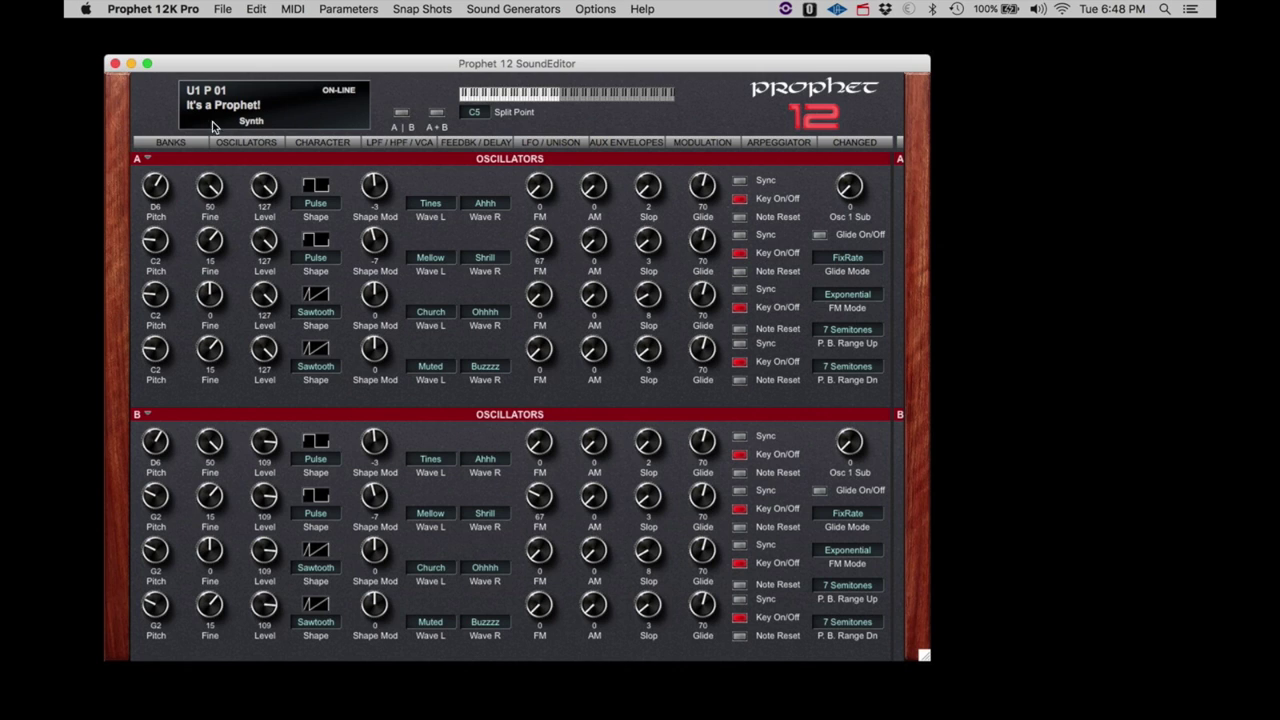
# - Unsync the layers and lower layer A's oscillator 1 pitch to G4
pyautogui.click(147, 158)
pyautogui.click(150, 196)
pyautogui.moveTo(152, 196)
pyautogui.mouseDown()
pyautogui.moveTo(153, 238)
pyautogui.moveTo(160, 200)
pyautogui.moveTo(162, 215)
pyautogui.mouseUp()
# - Tweak layer A's character knobs, then set its amp envelope to attack 81, decay 127, sustain 36, release 49
pyautogui.click(312, 143)
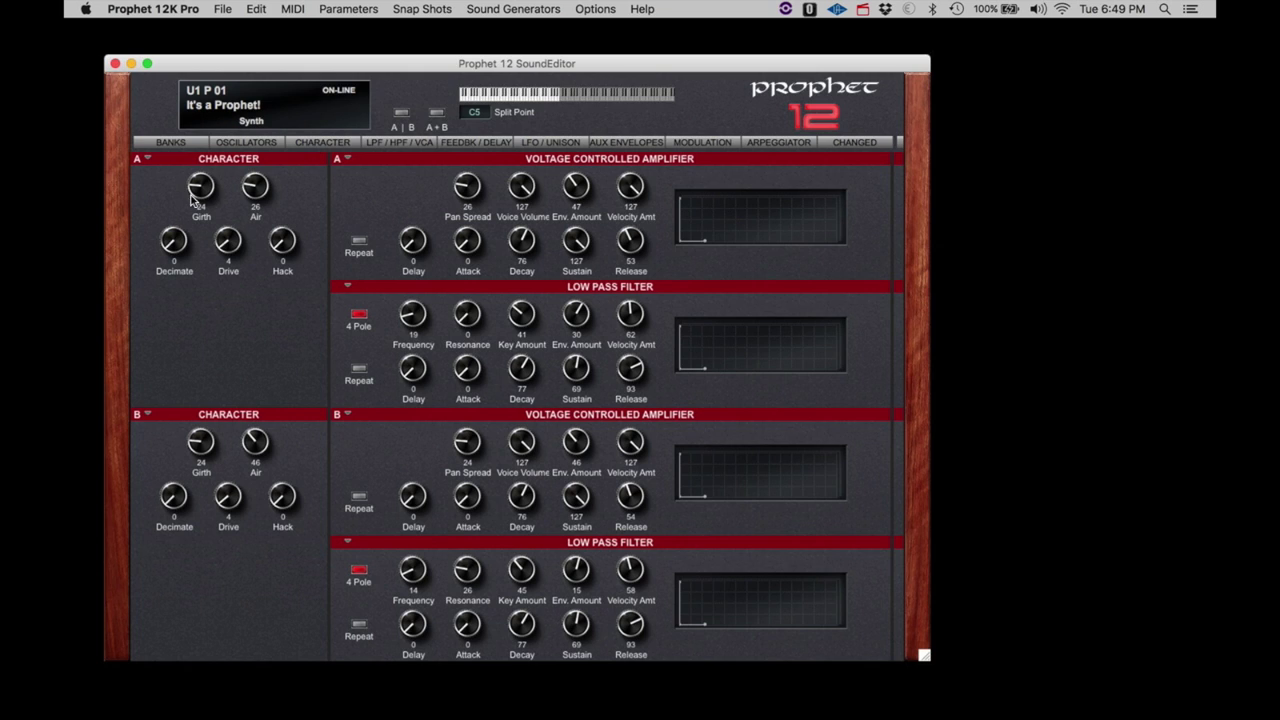
pyautogui.moveTo(193, 193); pyautogui.dragTo(174, 214)
pyautogui.click(390, 143)
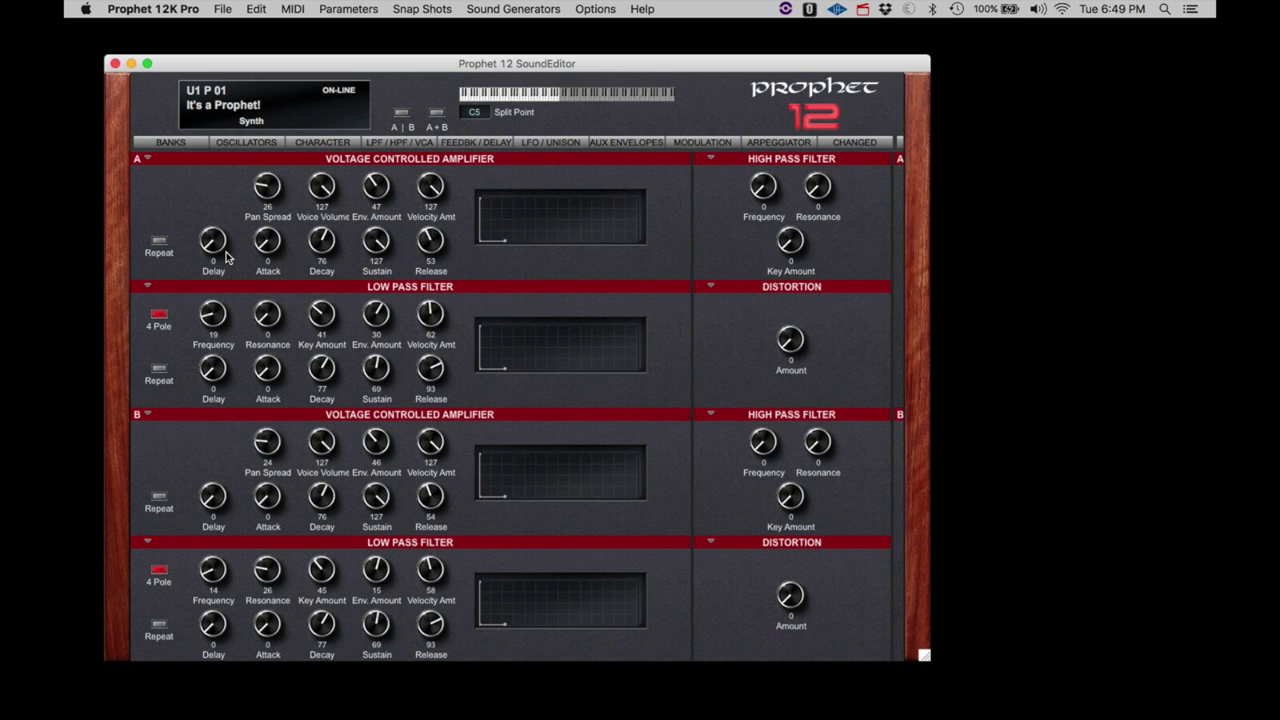
pyautogui.moveTo(214, 244)
pyautogui.mouseDown()
pyautogui.moveTo(220, 190)
pyautogui.moveTo(200, 258)
pyautogui.mouseUp()
pyautogui.moveTo(481, 244); pyautogui.dragTo(605, 214)
pyautogui.moveTo(482, 200); pyautogui.dragTo(613, 247)
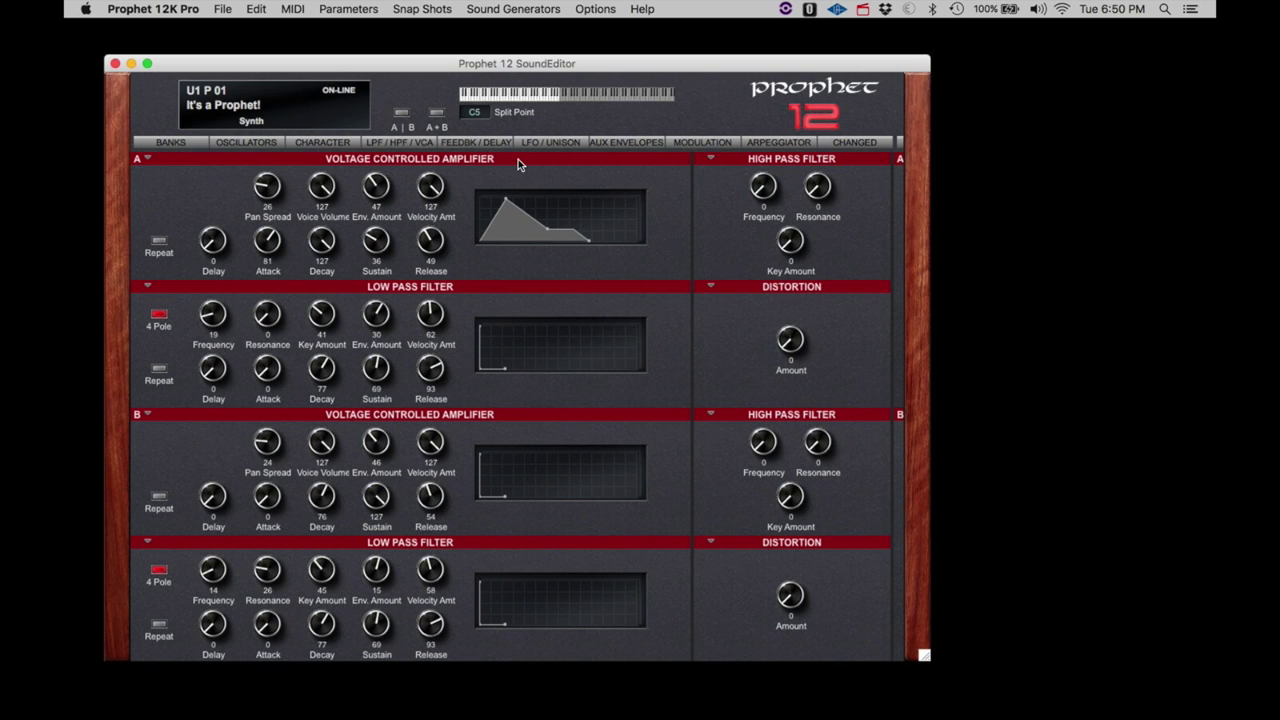
# - Pan layer A's Delay 1 to 119, then browse LFO 2's rate, shape and destination lists unchanged
pyautogui.click(494, 146)
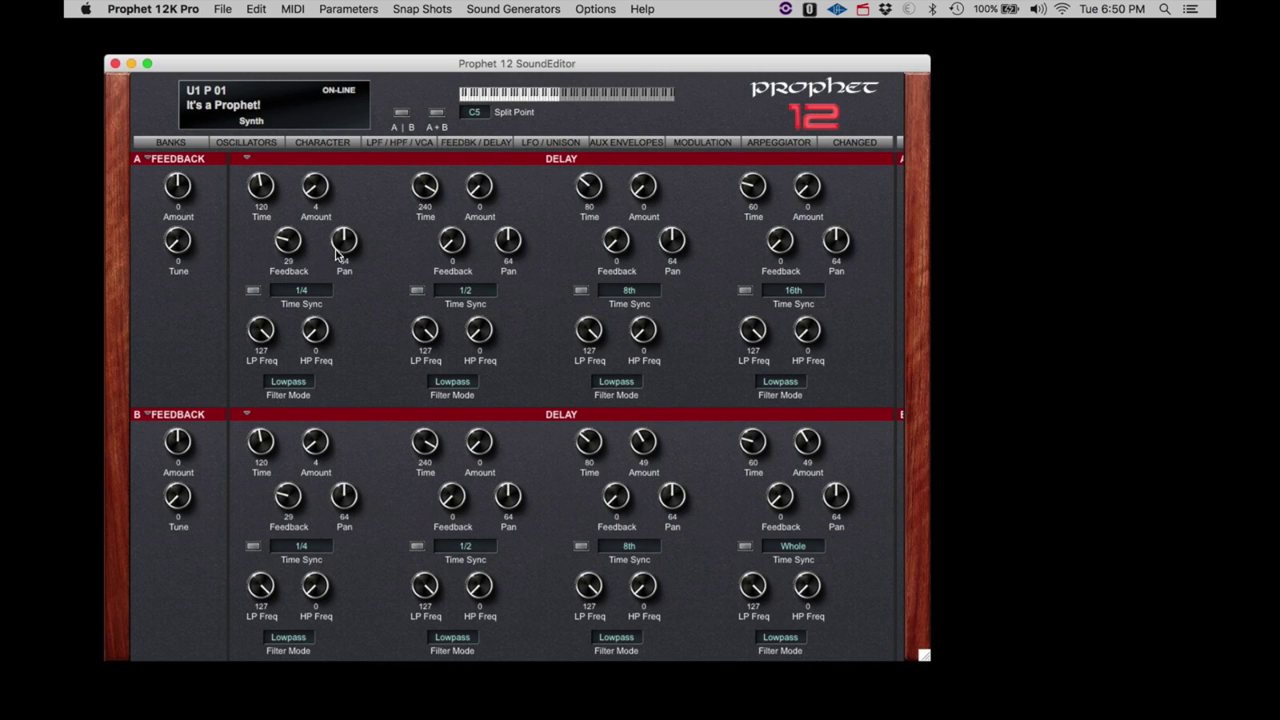
pyautogui.moveTo(342, 253)
pyautogui.mouseDown()
pyautogui.moveTo(389, 246)
pyautogui.moveTo(330, 280)
pyautogui.moveTo(356, 246)
pyautogui.mouseUp()
pyautogui.click(545, 147)
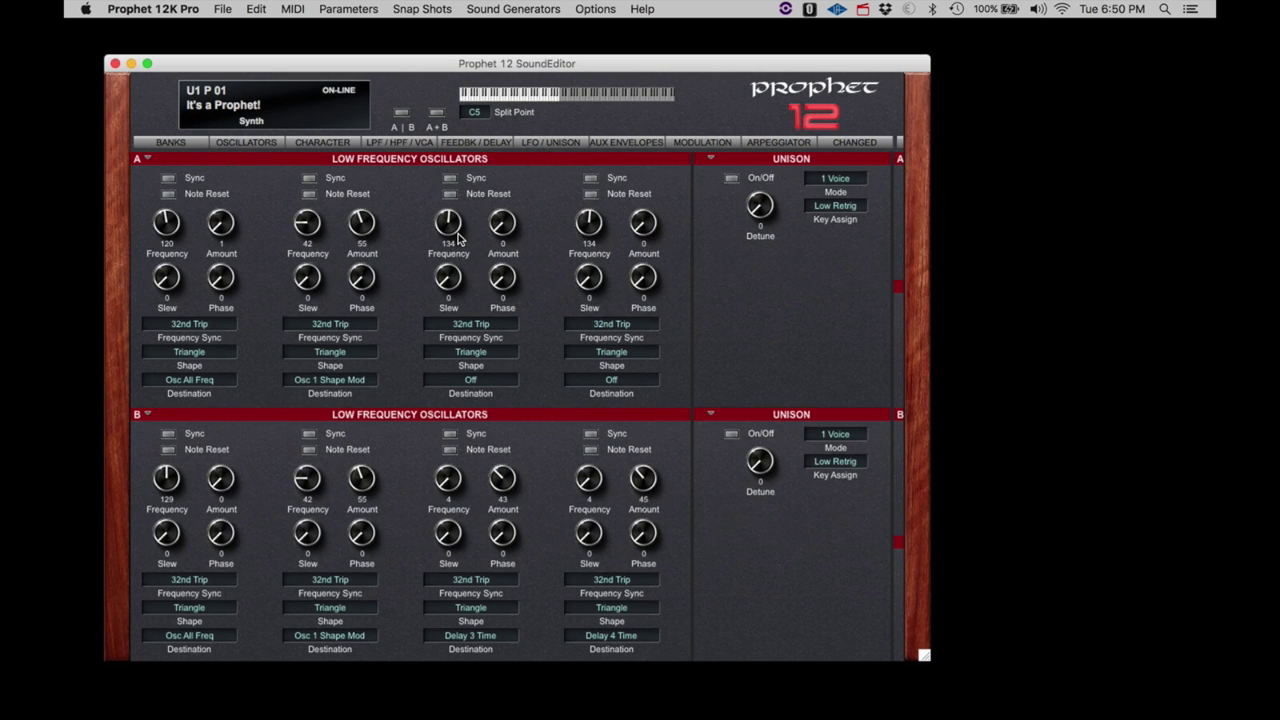
pyautogui.click(355, 328)
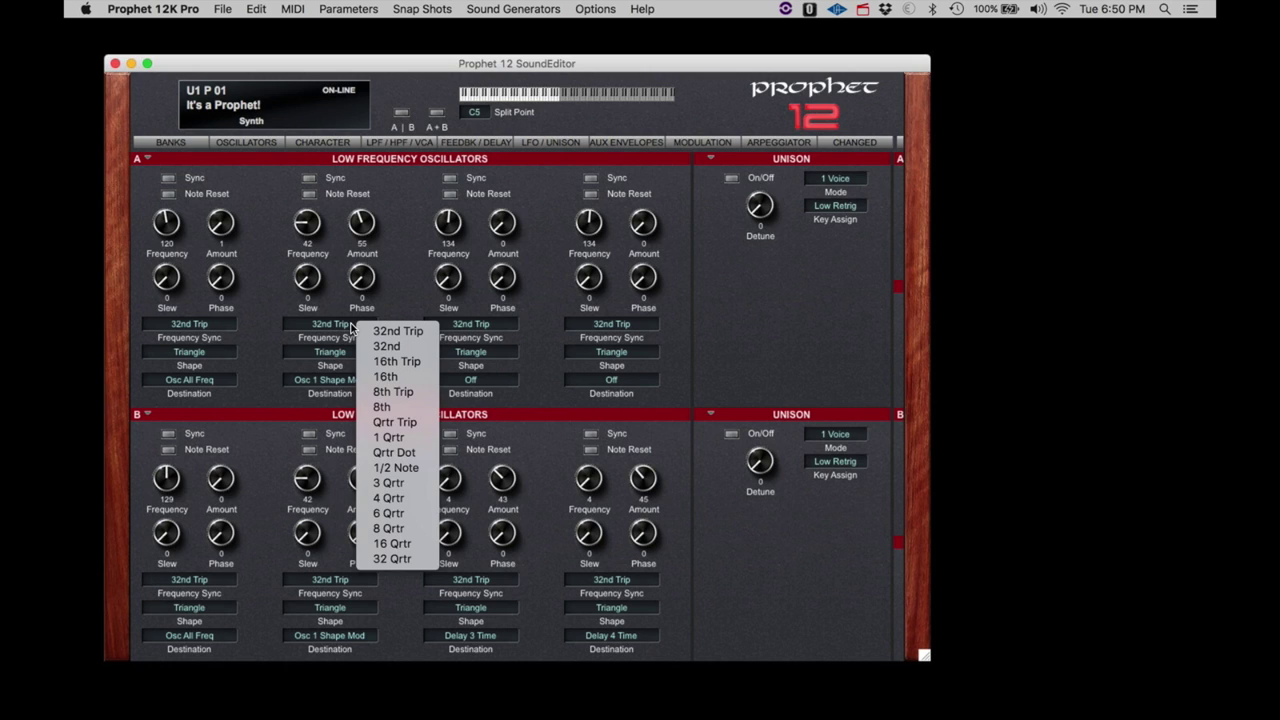
pyautogui.click(370, 320)
pyautogui.click(330, 352)
pyautogui.click(360, 355)
pyautogui.click(367, 383)
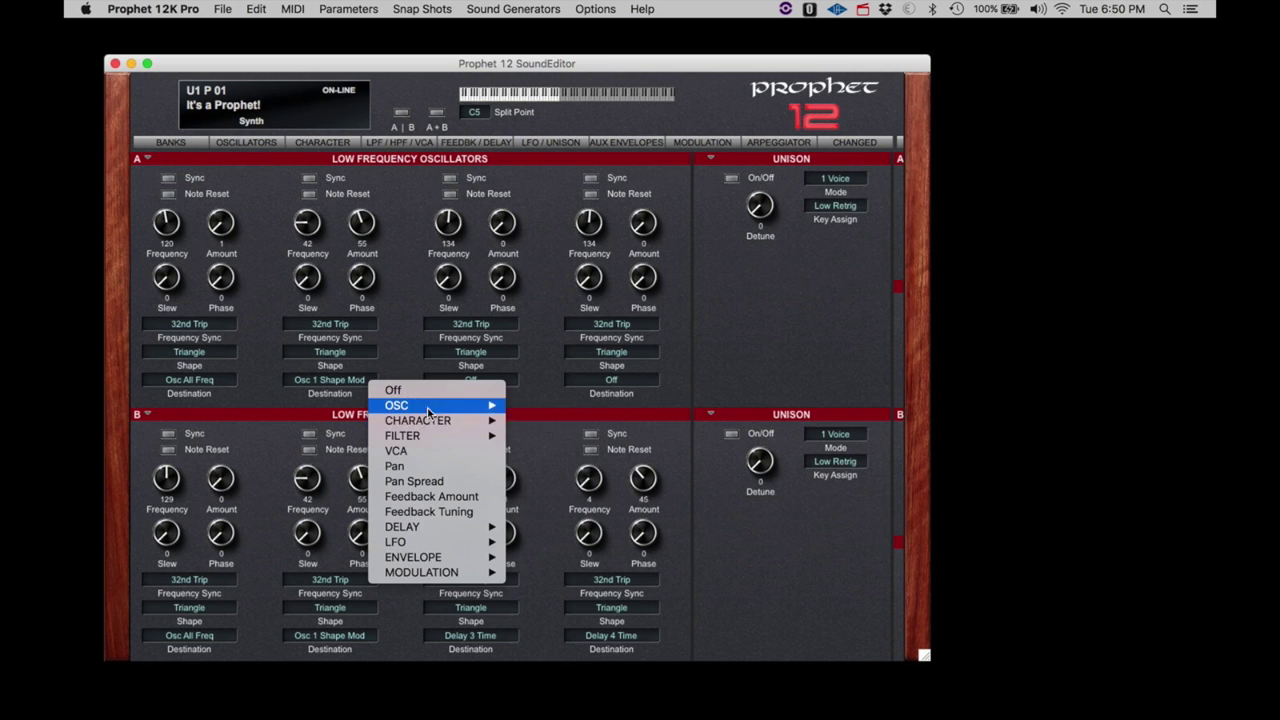
pyautogui.click(410, 306)
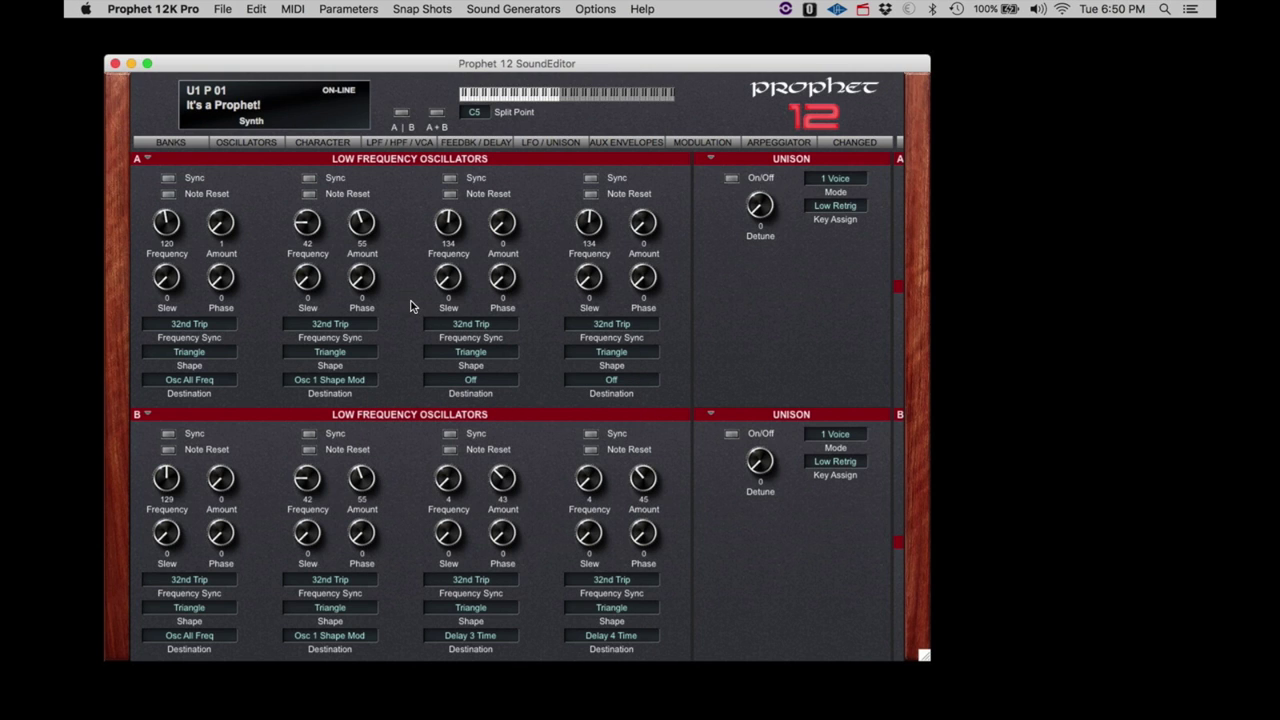
# - Set layer A's Envelope 3 delay to maximum and reshape its decay and sustain
pyautogui.click(624, 145)
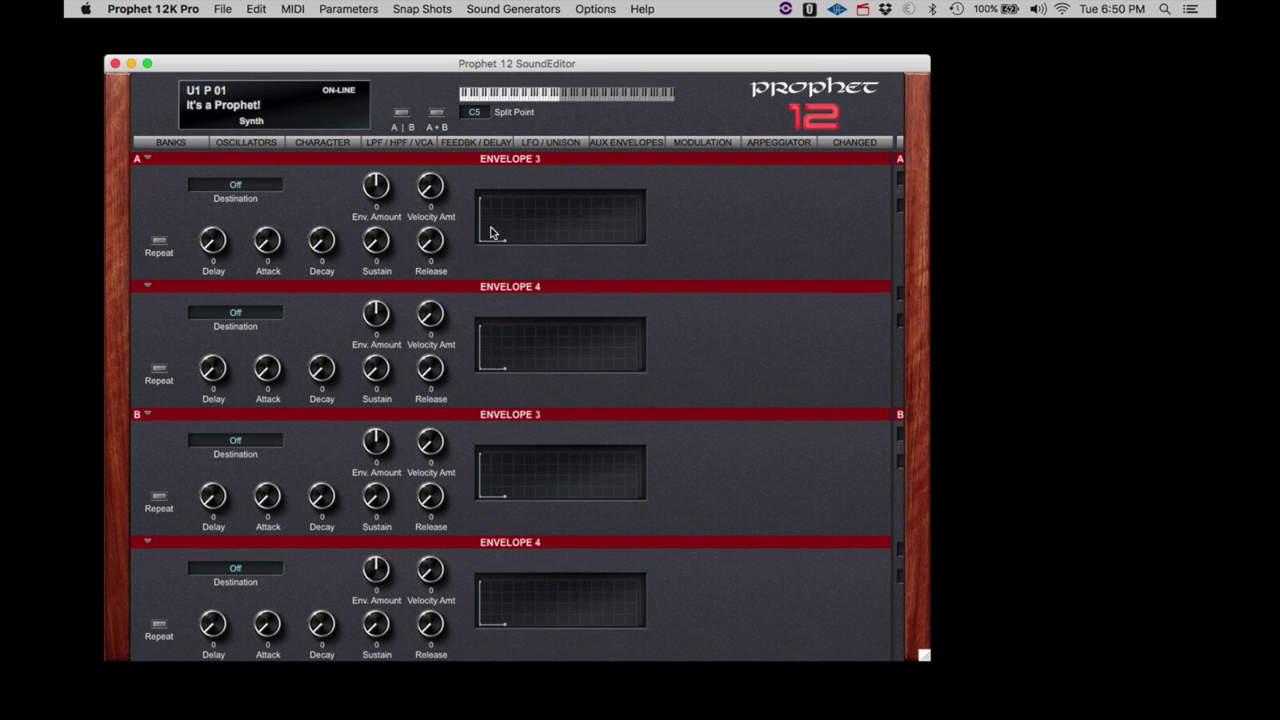
pyautogui.moveTo(217, 245); pyautogui.dragTo(214, 203)
pyautogui.moveTo(481, 243); pyautogui.dragTo(538, 244)
pyautogui.click(265, 183)
pyautogui.click(322, 171)
# - In the modulation matrix, lower layer A's Mod Wheel-to-Drive amount from 127
pyautogui.click(685, 145)
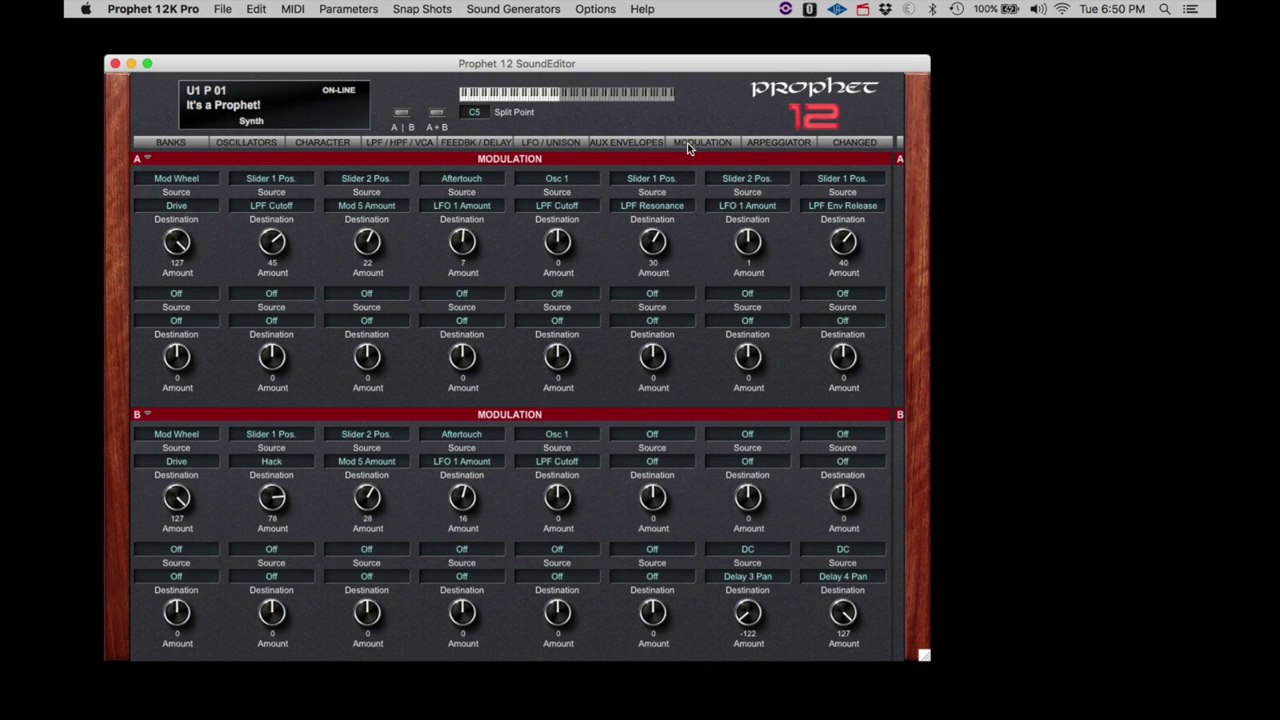
pyautogui.click(186, 178)
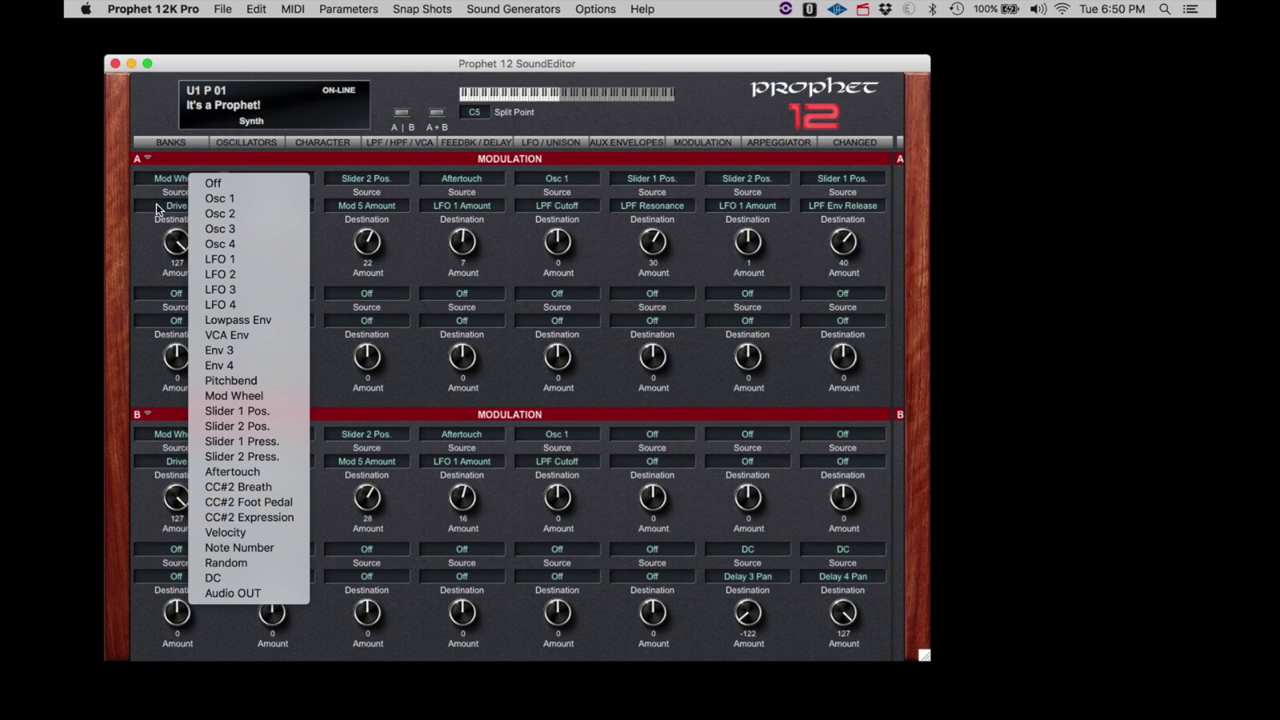
pyautogui.click(154, 212)
pyautogui.click(156, 208)
pyautogui.click(145, 248)
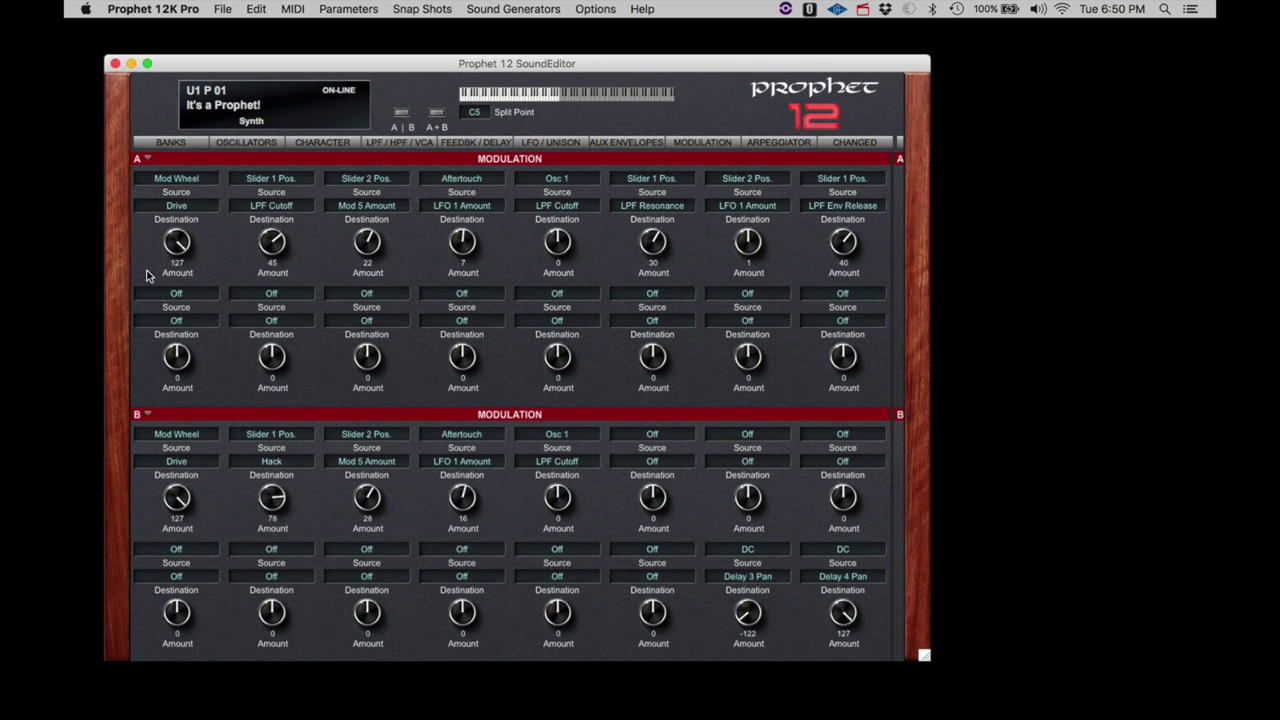
pyautogui.moveTo(174, 246); pyautogui.dragTo(182, 282)
# - Browse the arpeggiator and banks pages, then bring the editor back with U4 P 99 'LPF TEST' loaded
pyautogui.click(768, 141)
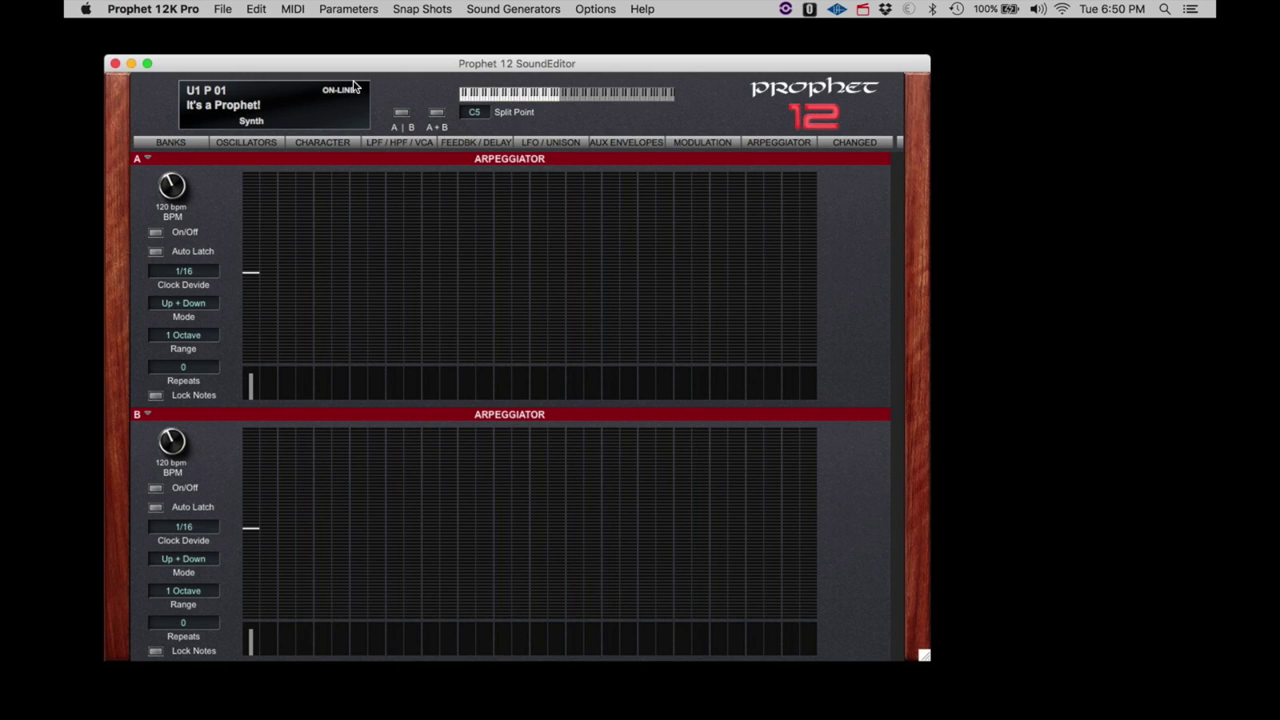
pyautogui.click(351, 8)
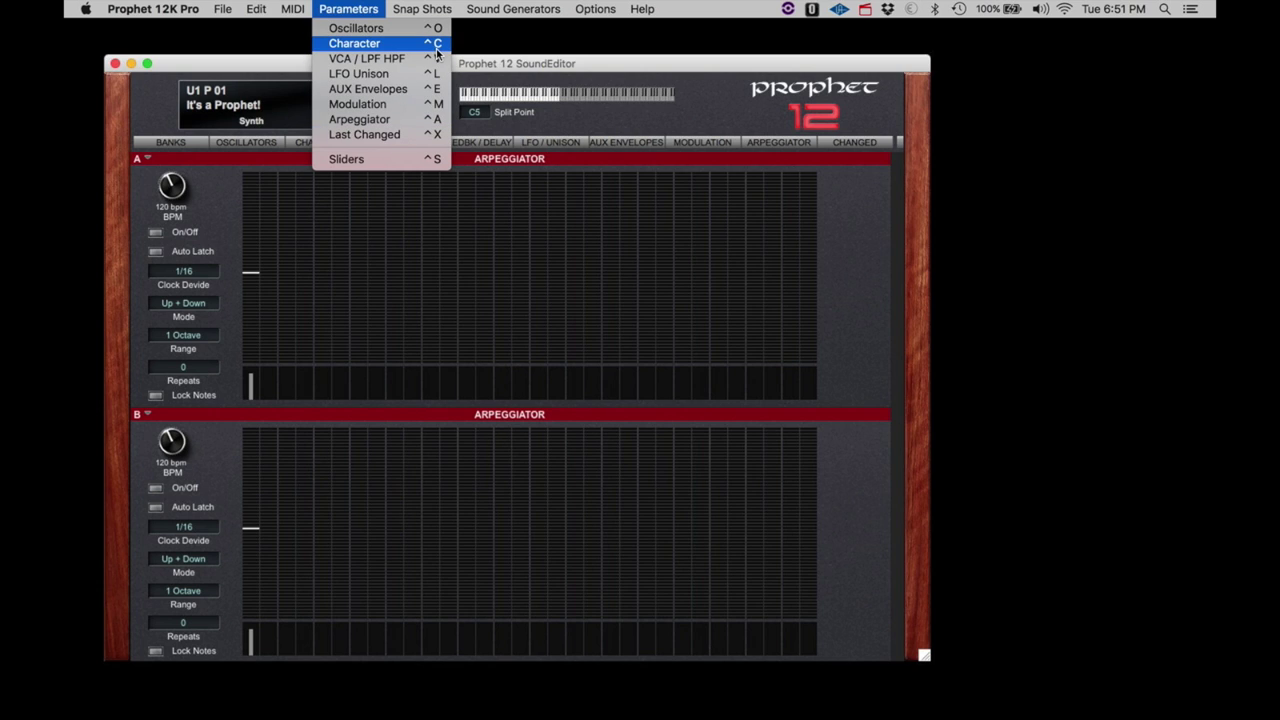
pyautogui.click(700, 92)
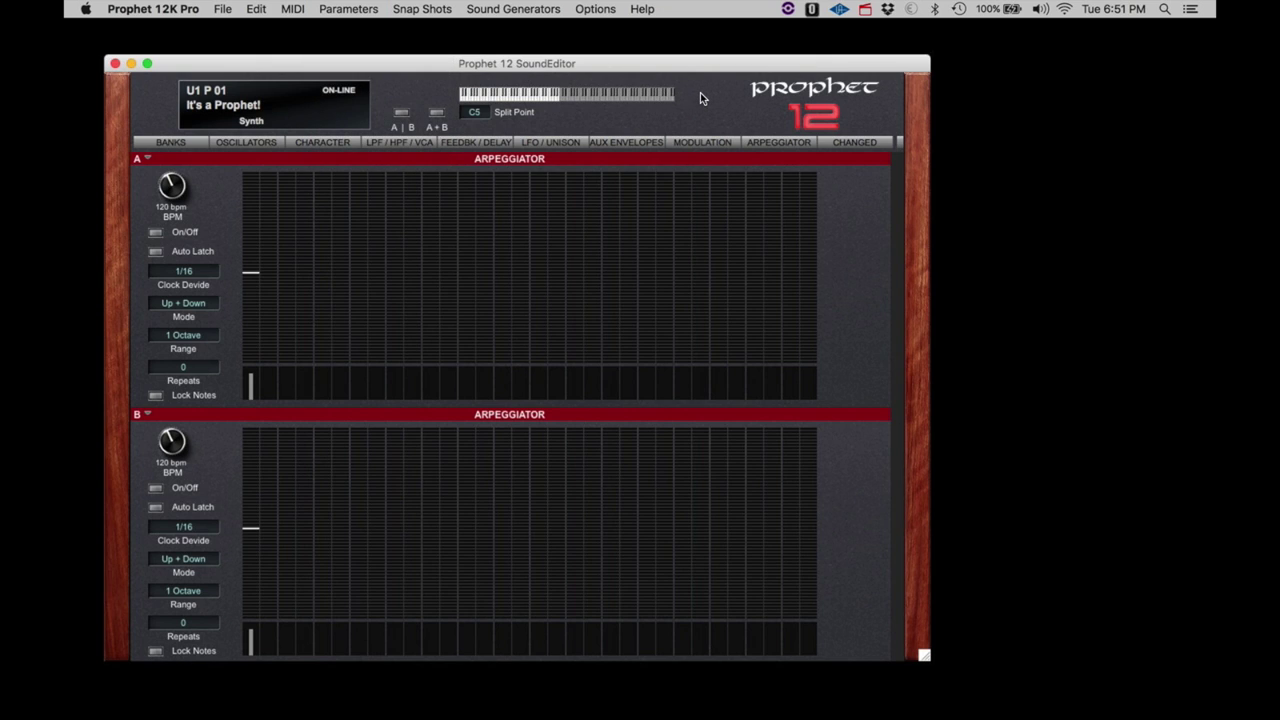
pyautogui.click(172, 144)
pyautogui.click(232, 145)
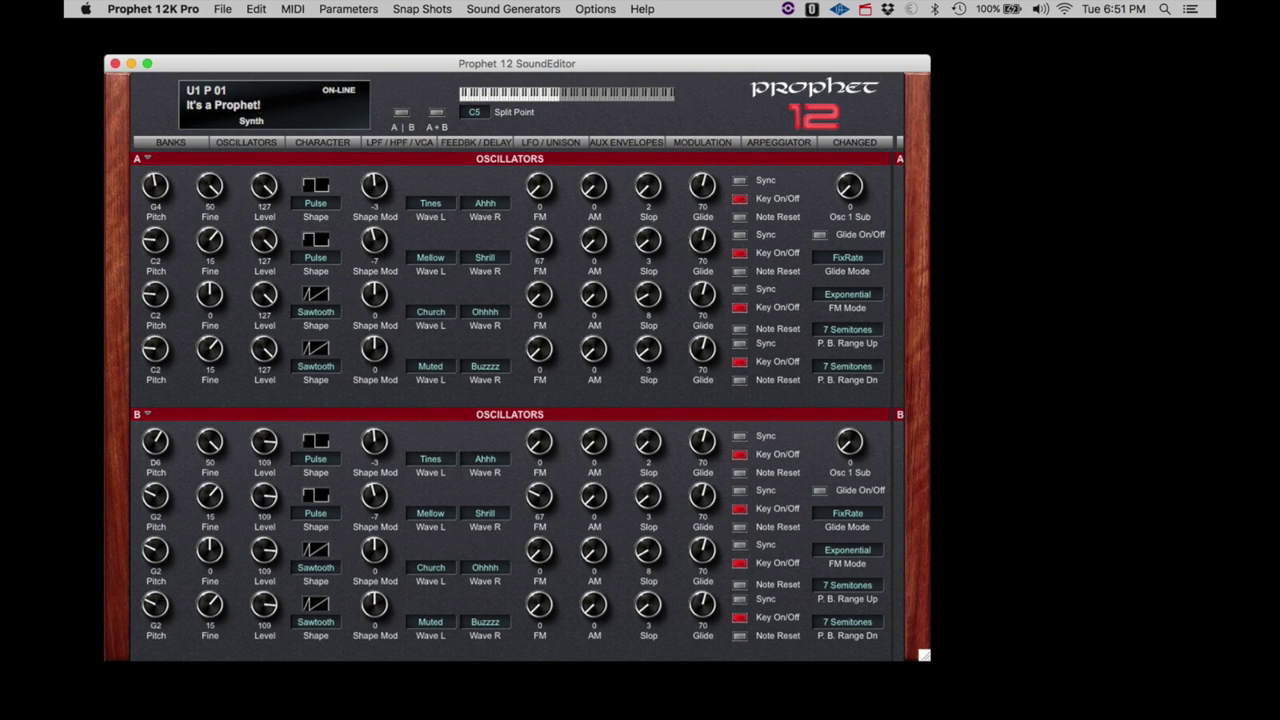
pyautogui.press('super+Tab')
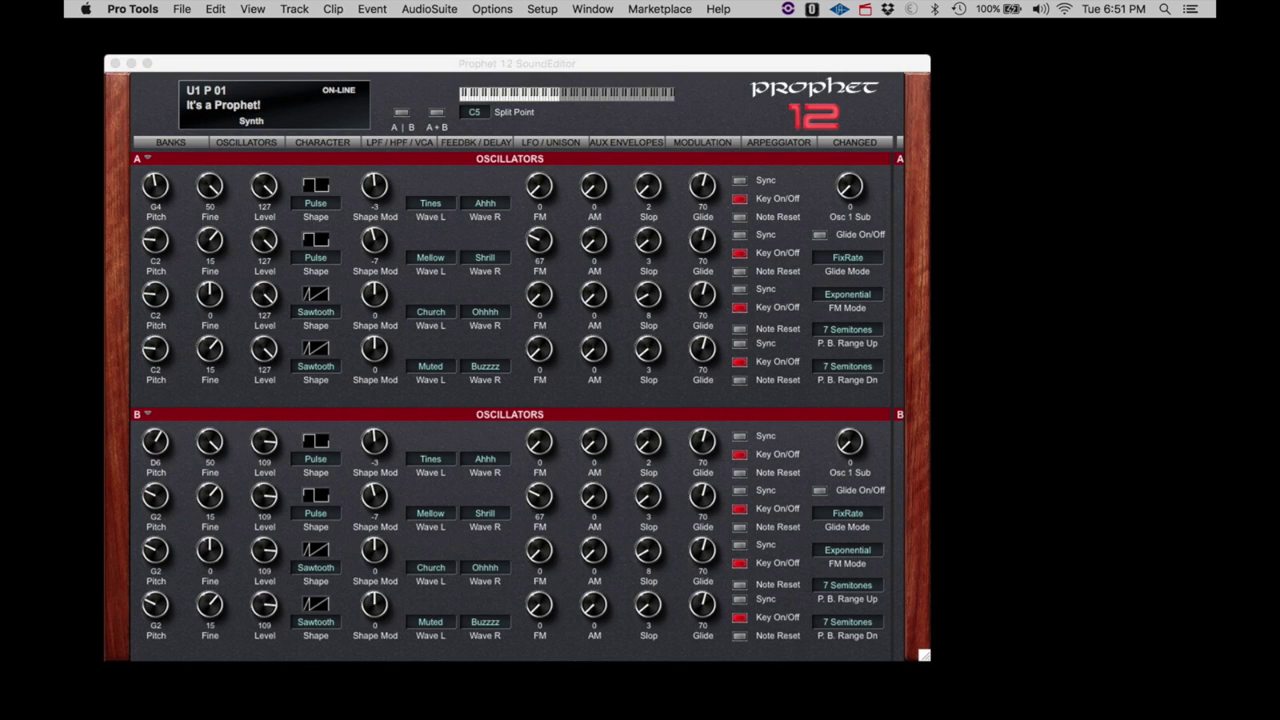
pyautogui.click(277, 73)
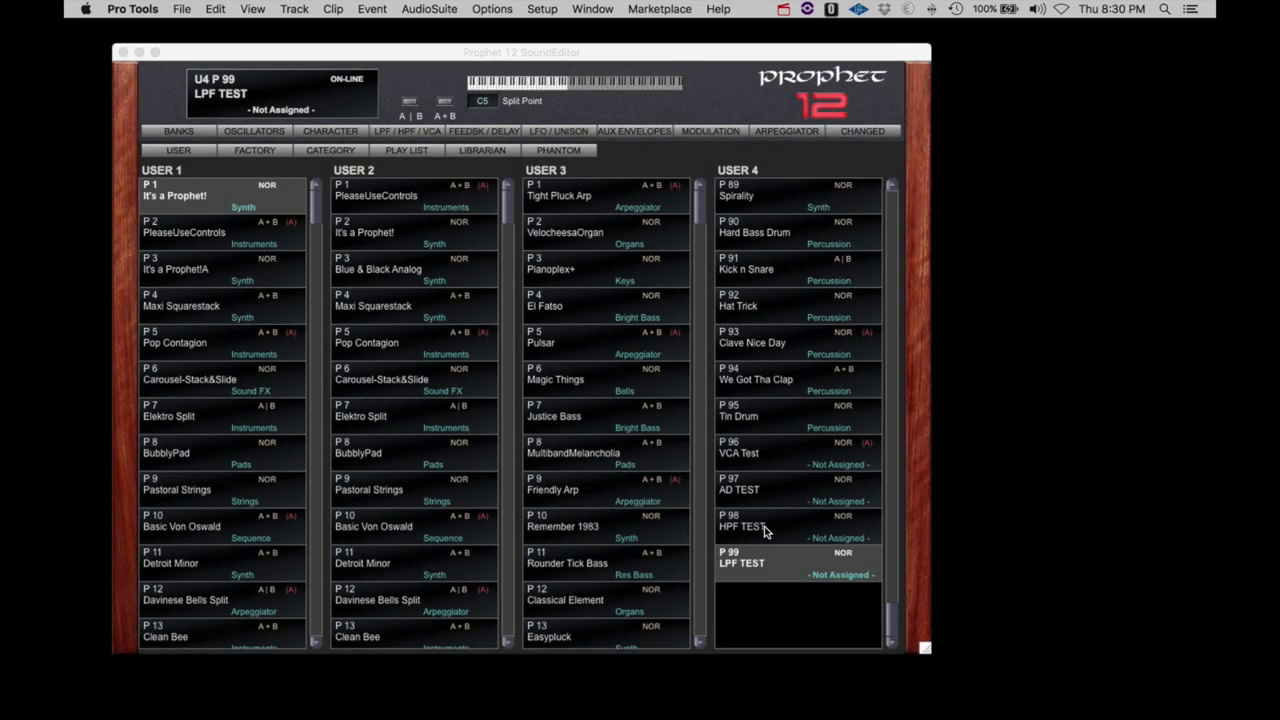
# - Initialize U4 P 99 to 'Basic Program', switch A+B stacking off, and view its default sawtooth oscillators
pyautogui.click(760, 570)
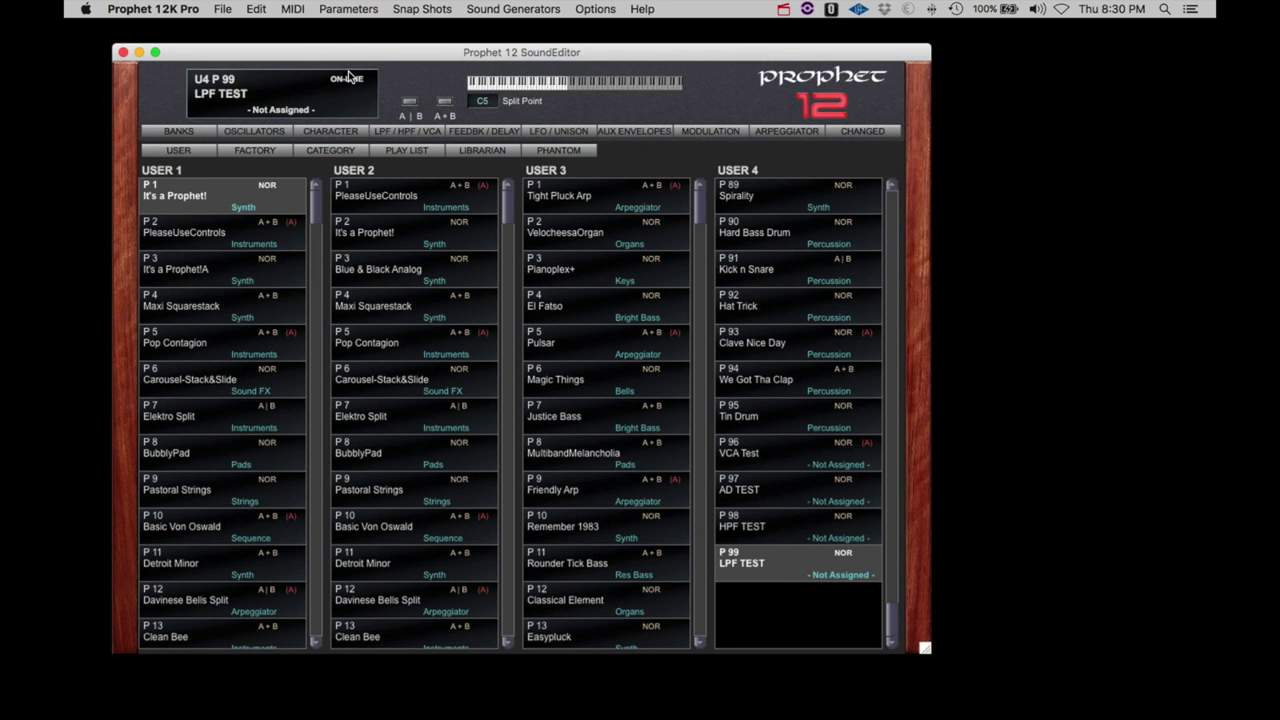
pyautogui.click(256, 9)
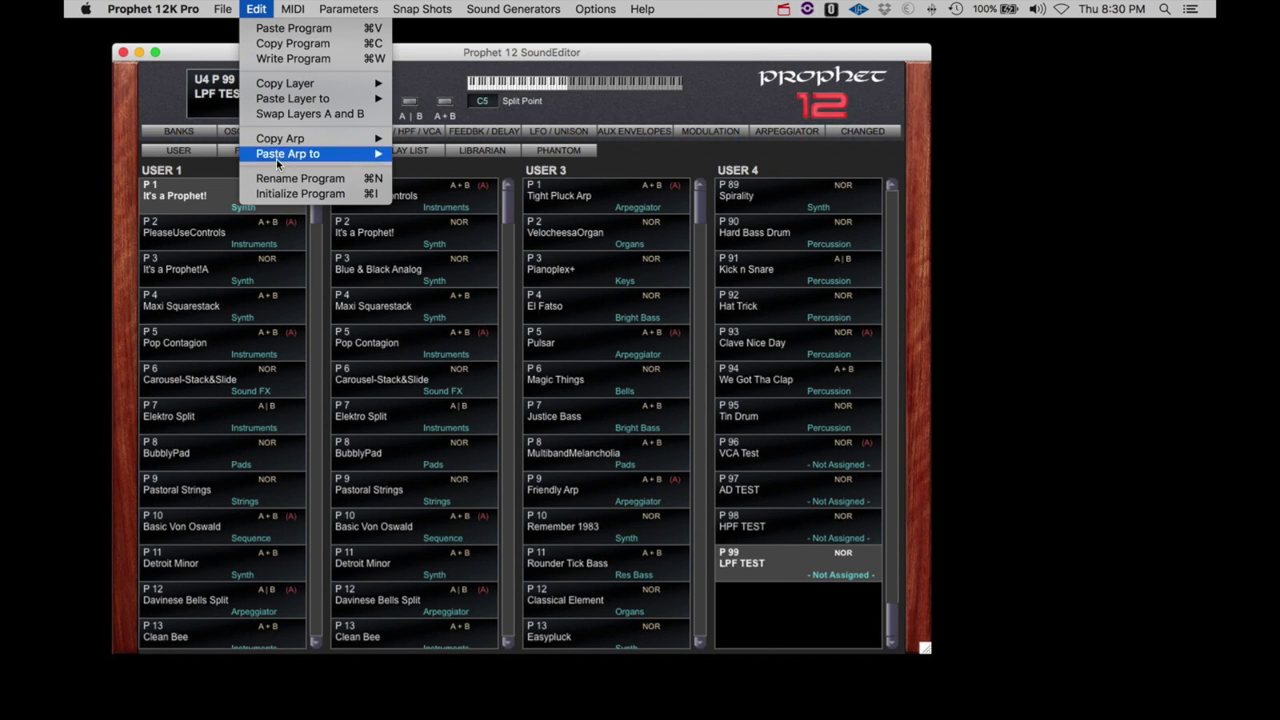
pyautogui.click(284, 195)
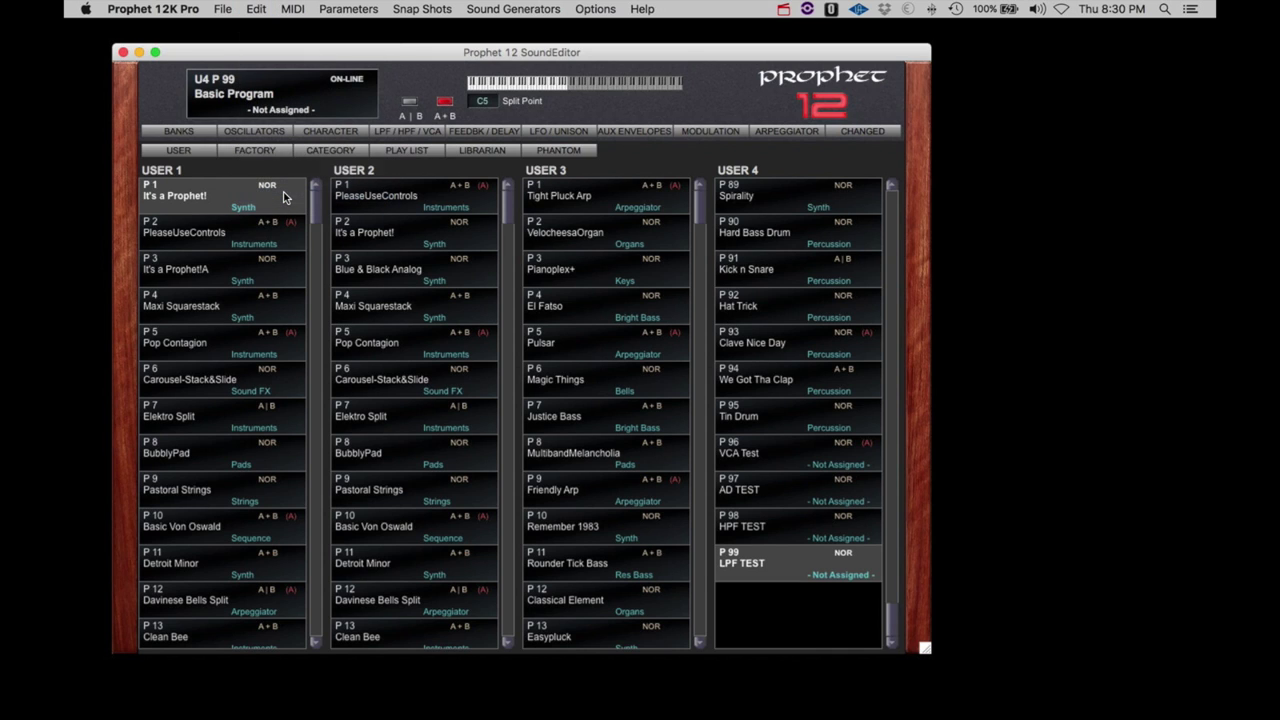
pyautogui.click(444, 102)
pyautogui.click(232, 134)
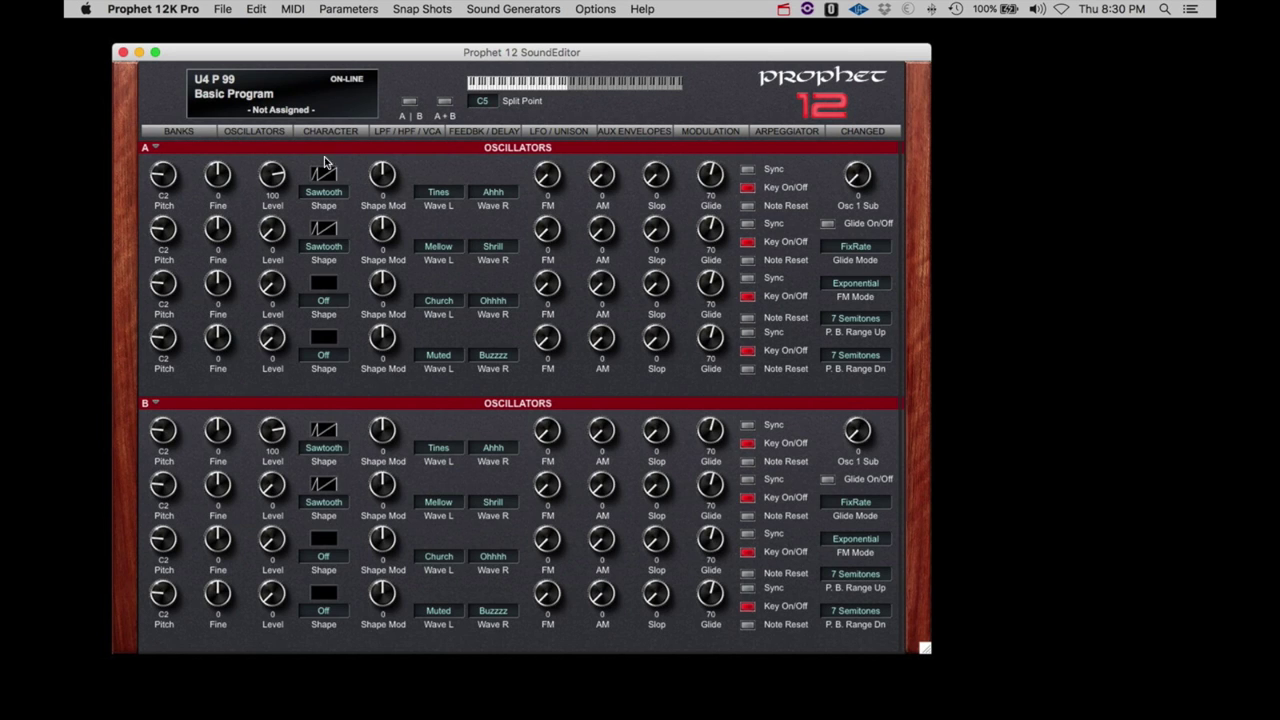
# - Dial in layer A's low-pass filter: cutoff 48, resonance 17, env amount 65, decay 59, sustain 46
pyautogui.click(415, 134)
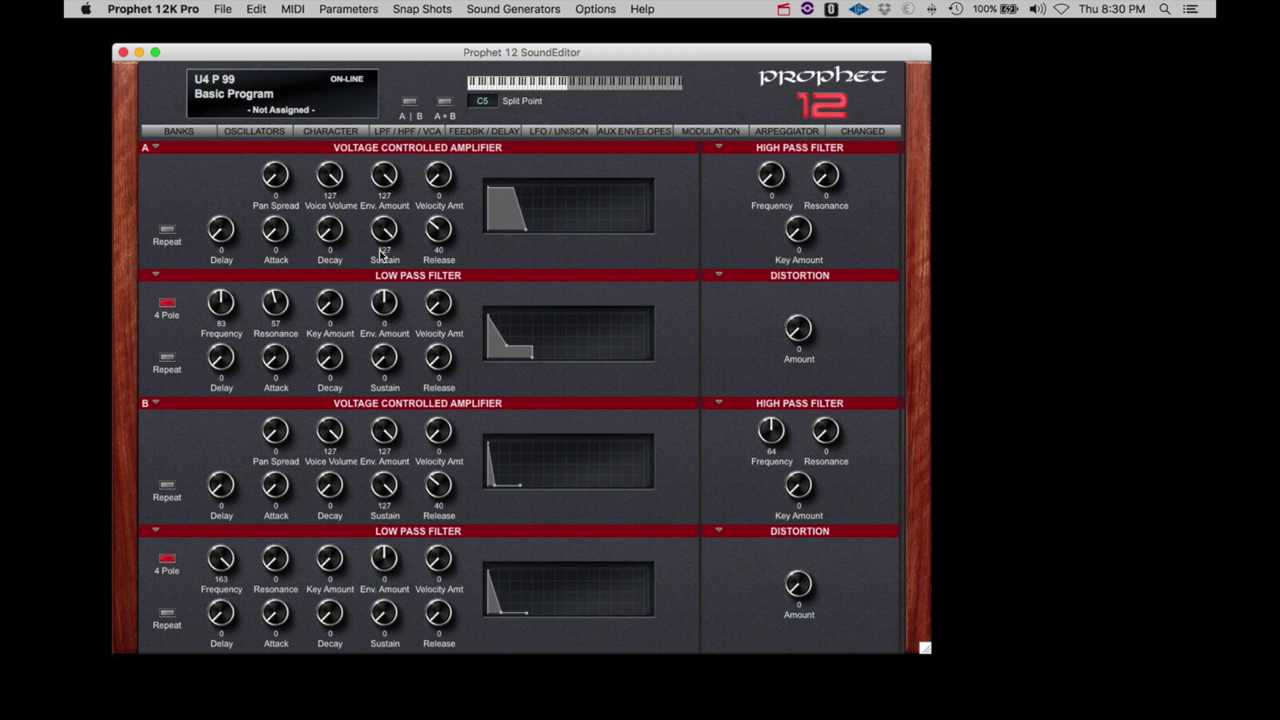
pyautogui.moveTo(383, 300); pyautogui.dragTo(376, 266)
pyautogui.moveTo(221, 304); pyautogui.dragTo(218, 324)
pyautogui.moveTo(503, 341); pyautogui.dragTo(518, 330)
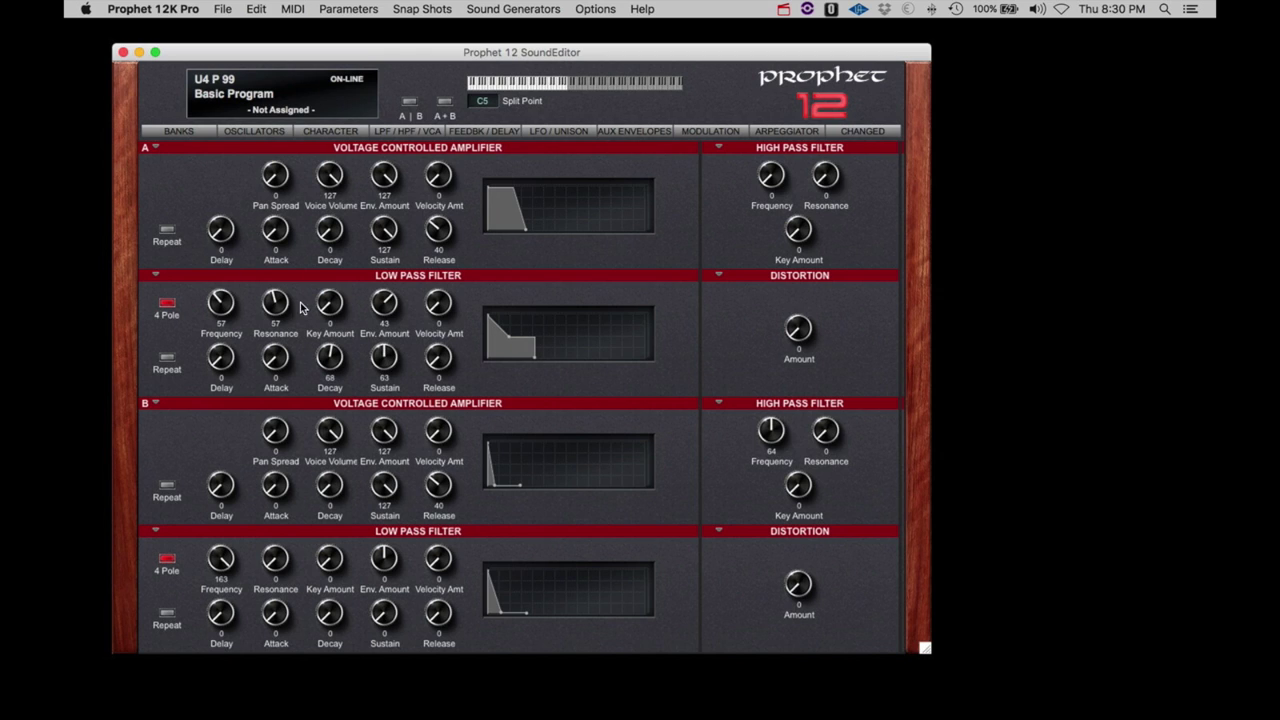
pyautogui.moveTo(390, 305); pyautogui.dragTo(388, 287)
pyautogui.moveTo(508, 337); pyautogui.dragTo(502, 346)
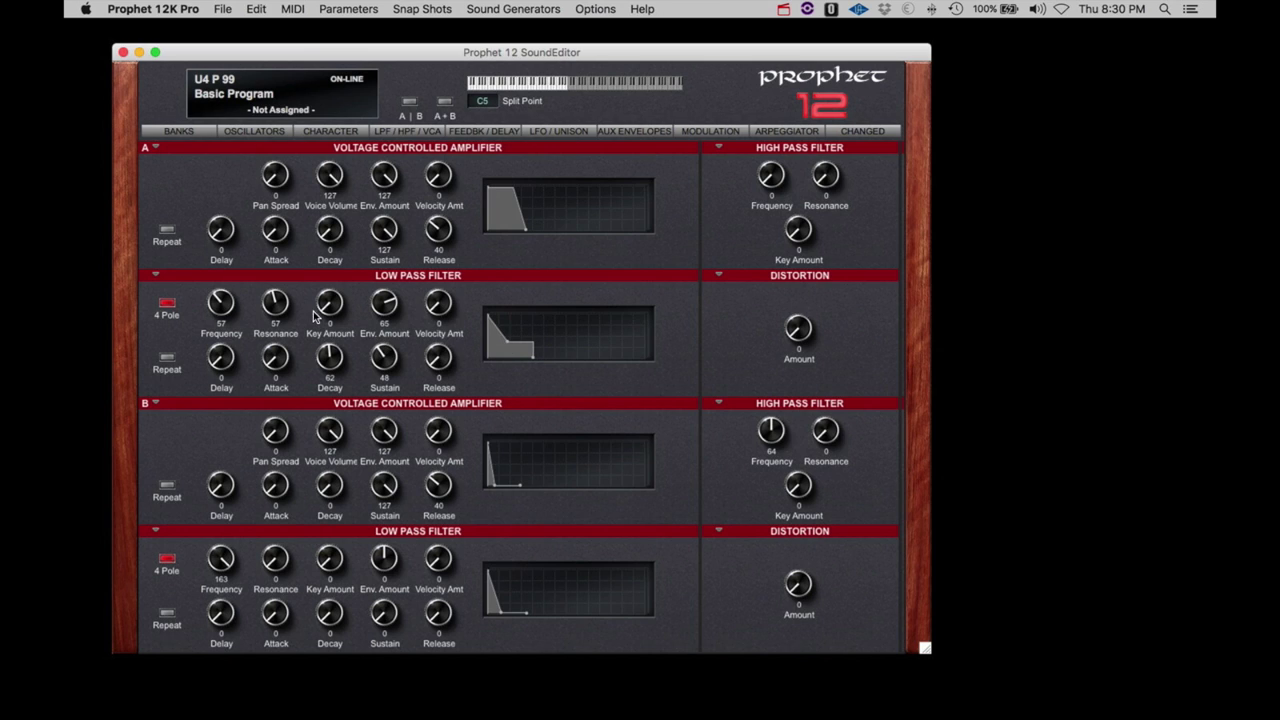
pyautogui.moveTo(263, 306); pyautogui.dragTo(218, 312)
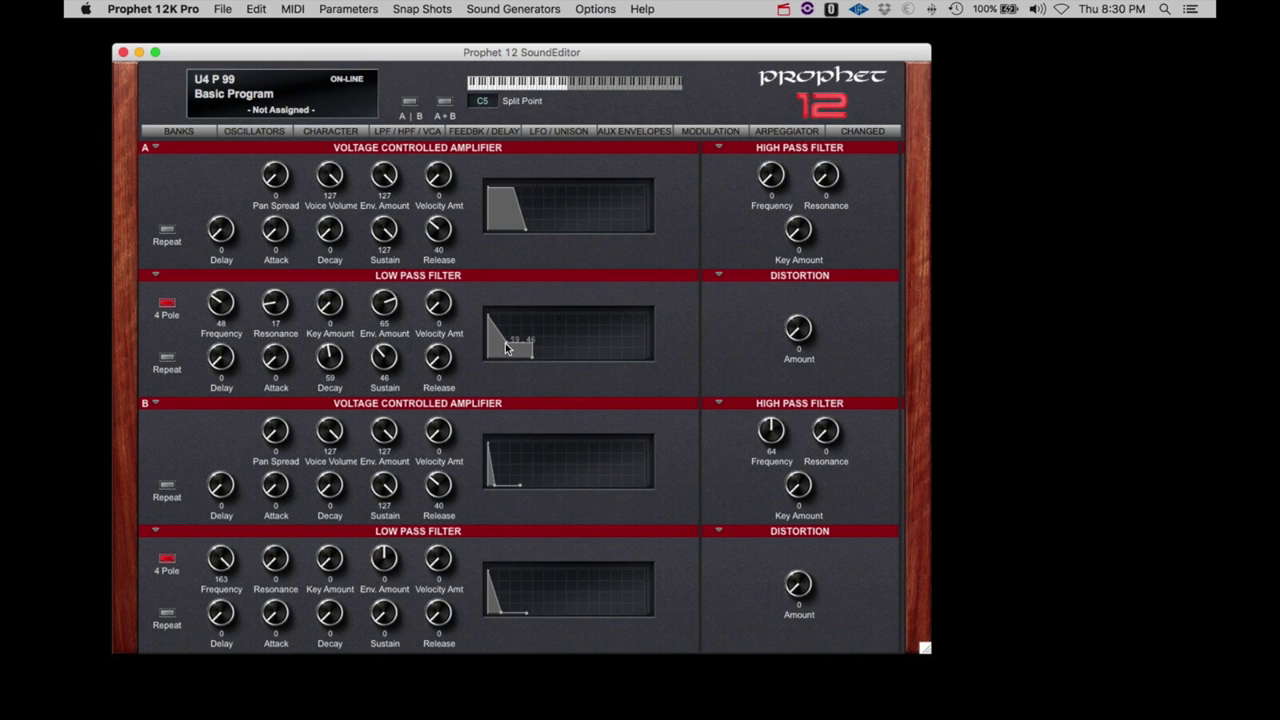
# - Raise layer A oscillator 2's level and detune it slightly flat
pyautogui.click(262, 134)
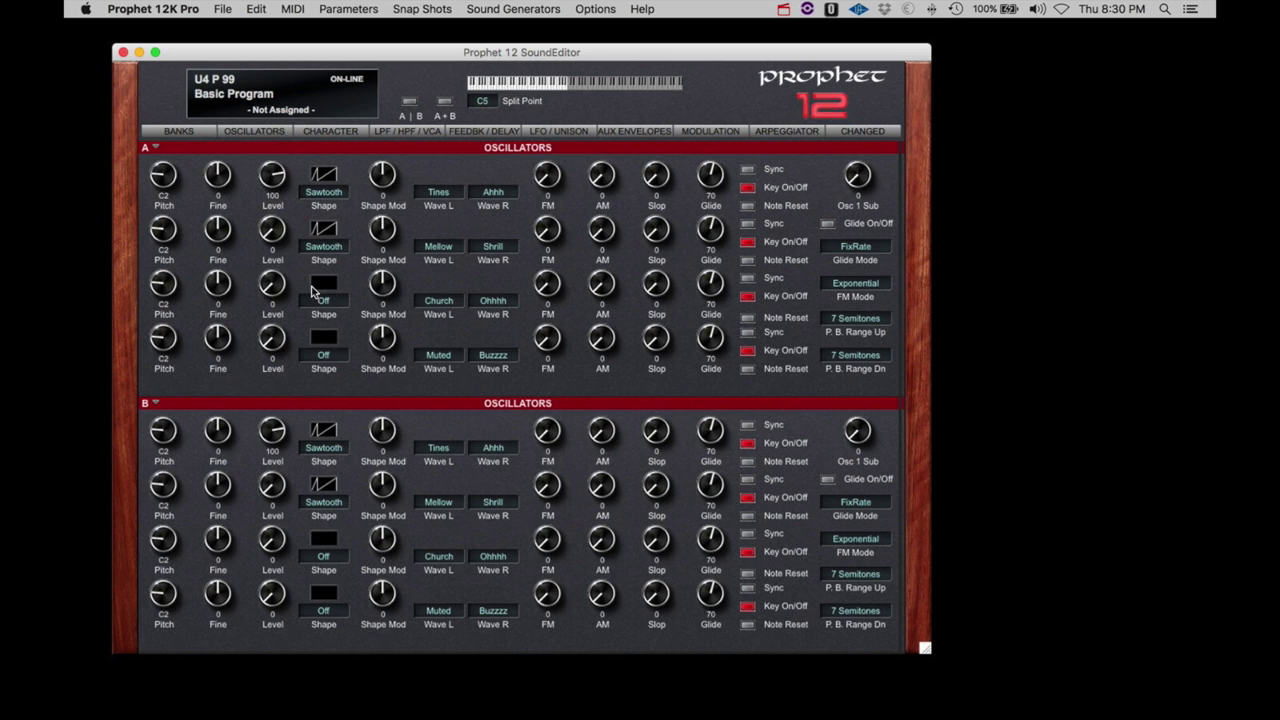
pyautogui.moveTo(273, 233); pyautogui.dragTo(270, 176)
pyautogui.moveTo(215, 224); pyautogui.dragTo(213, 240)
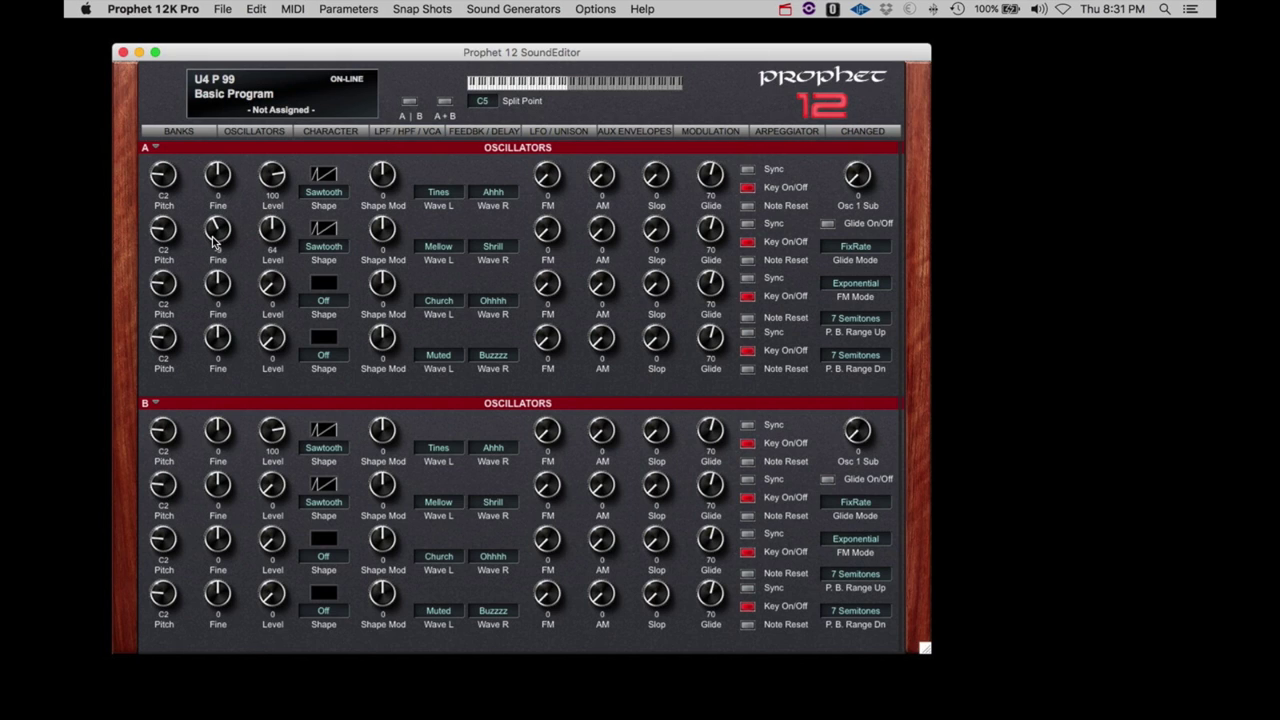
# - Make oscillator 3 a sawtooth with raised pitch, adjusted shape mod and level 59
pyautogui.click(328, 301)
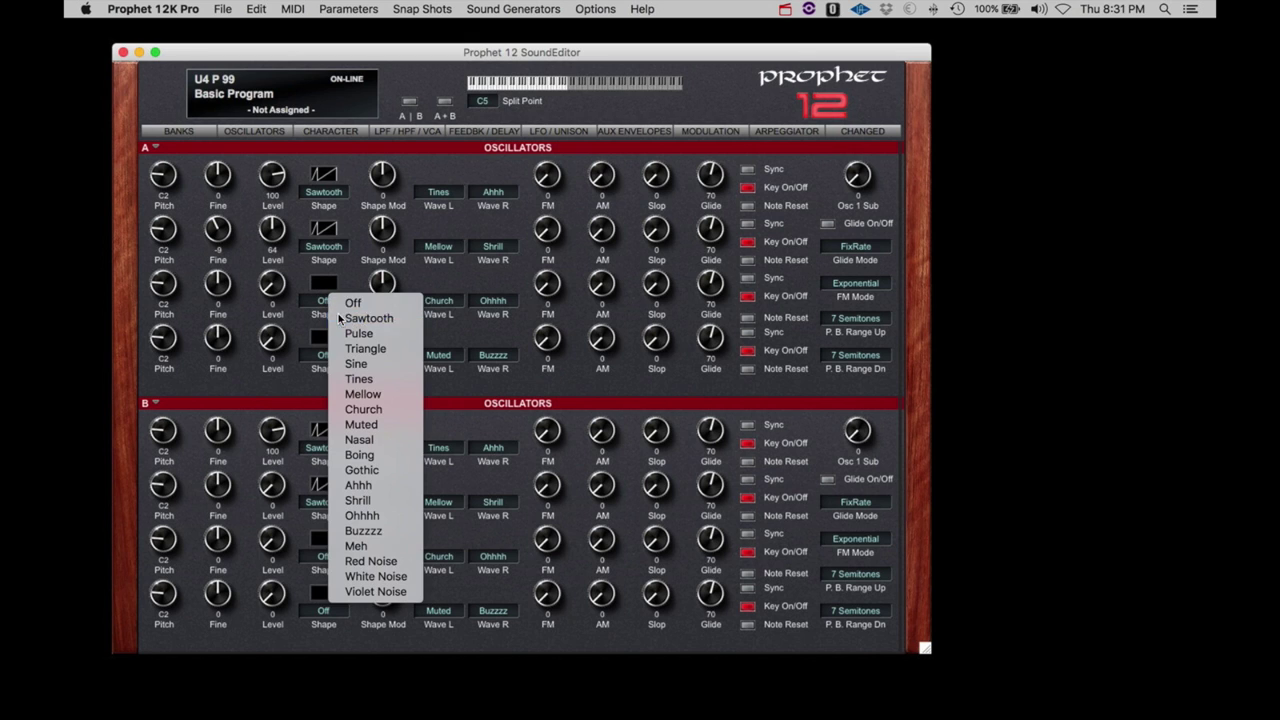
pyautogui.click(350, 312)
pyautogui.moveTo(381, 285); pyautogui.dragTo(381, 291)
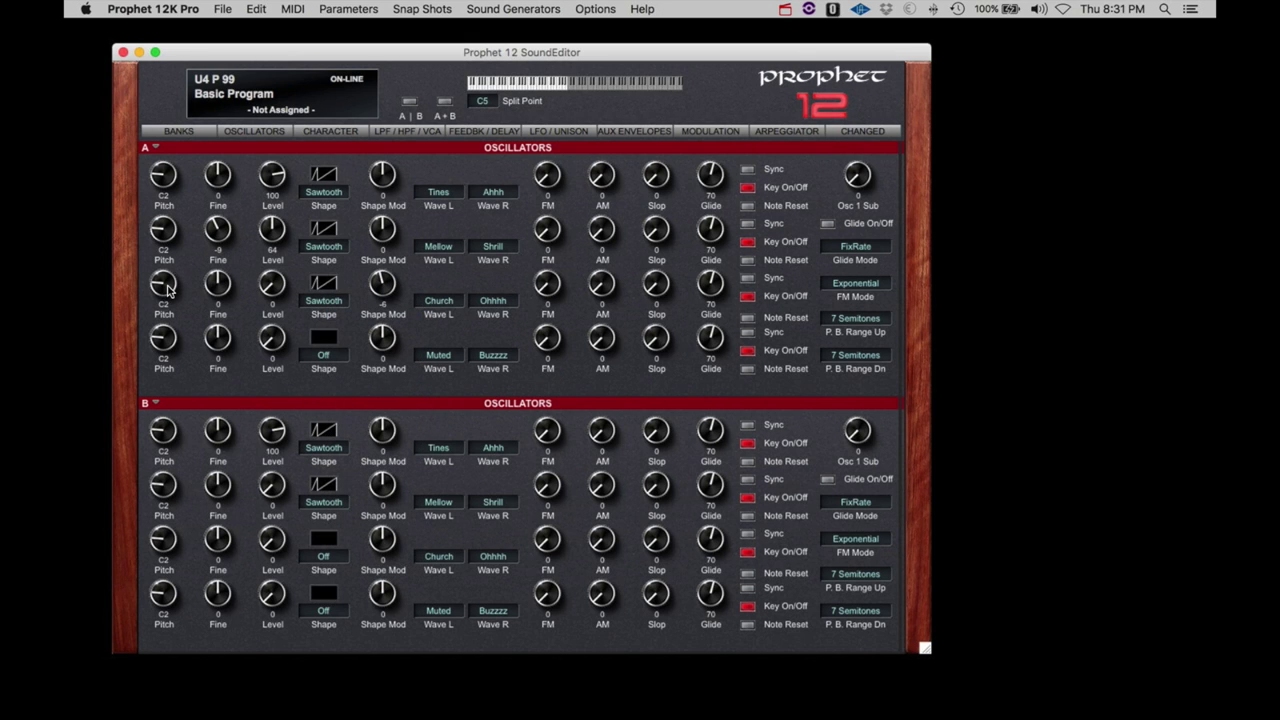
pyautogui.moveTo(166, 291); pyautogui.dragTo(166, 287)
pyautogui.moveTo(272, 283); pyautogui.dragTo(266, 236)
# - Make oscillator 4 a sawtooth at level 67 with a lower pitch
pyautogui.click(323, 345)
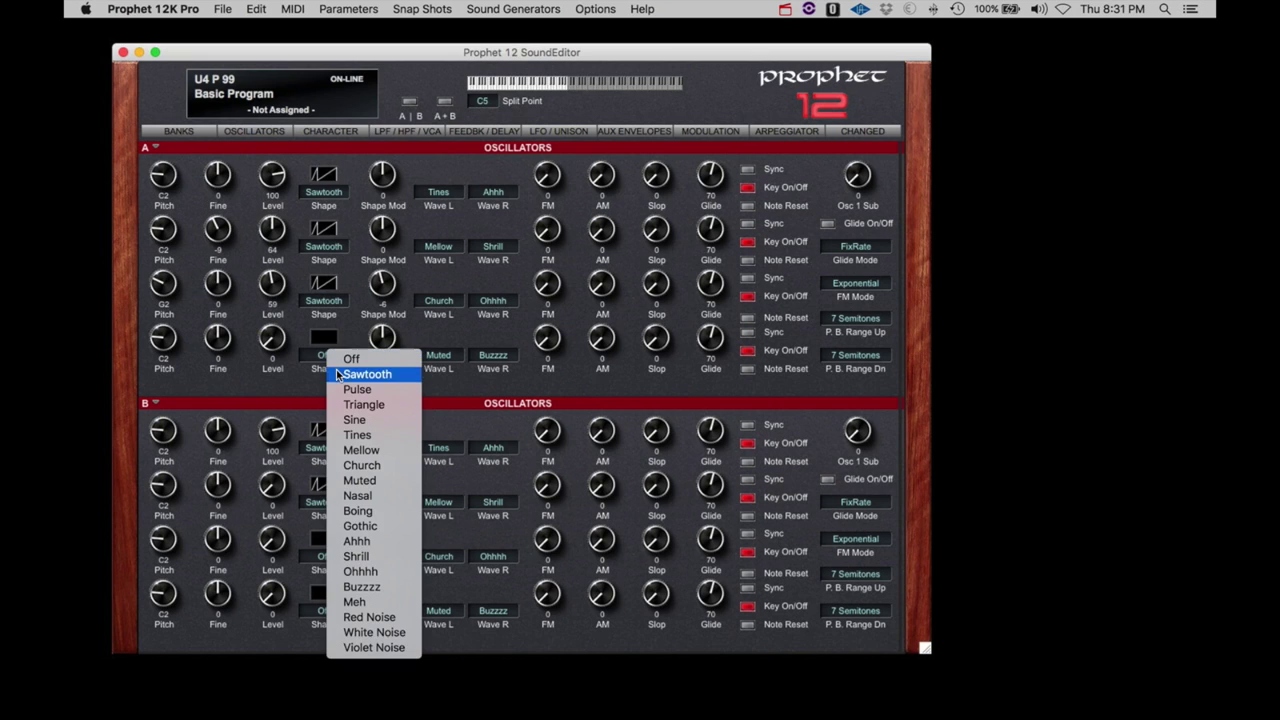
pyautogui.click(380, 345)
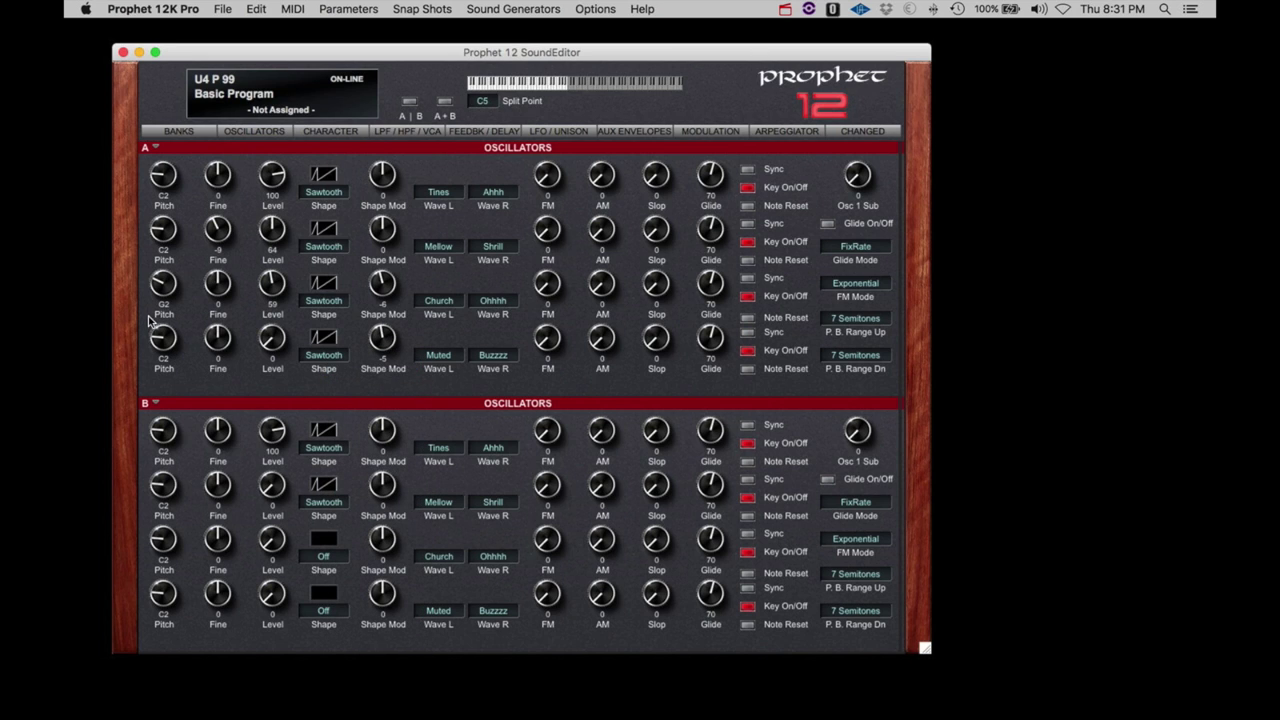
pyautogui.moveTo(272, 337); pyautogui.dragTo(284, 290)
pyautogui.moveTo(160, 337); pyautogui.dragTo(165, 344)
# - Add slop to oscillators 1–4 and turn A+B stacking back on
pyautogui.moveTo(654, 186); pyautogui.dragTo(650, 177)
pyautogui.moveTo(655, 230); pyautogui.dragTo(653, 215)
pyautogui.moveTo(655, 281); pyautogui.dragTo(655, 270)
pyautogui.moveTo(655, 340); pyautogui.dragTo(652, 326)
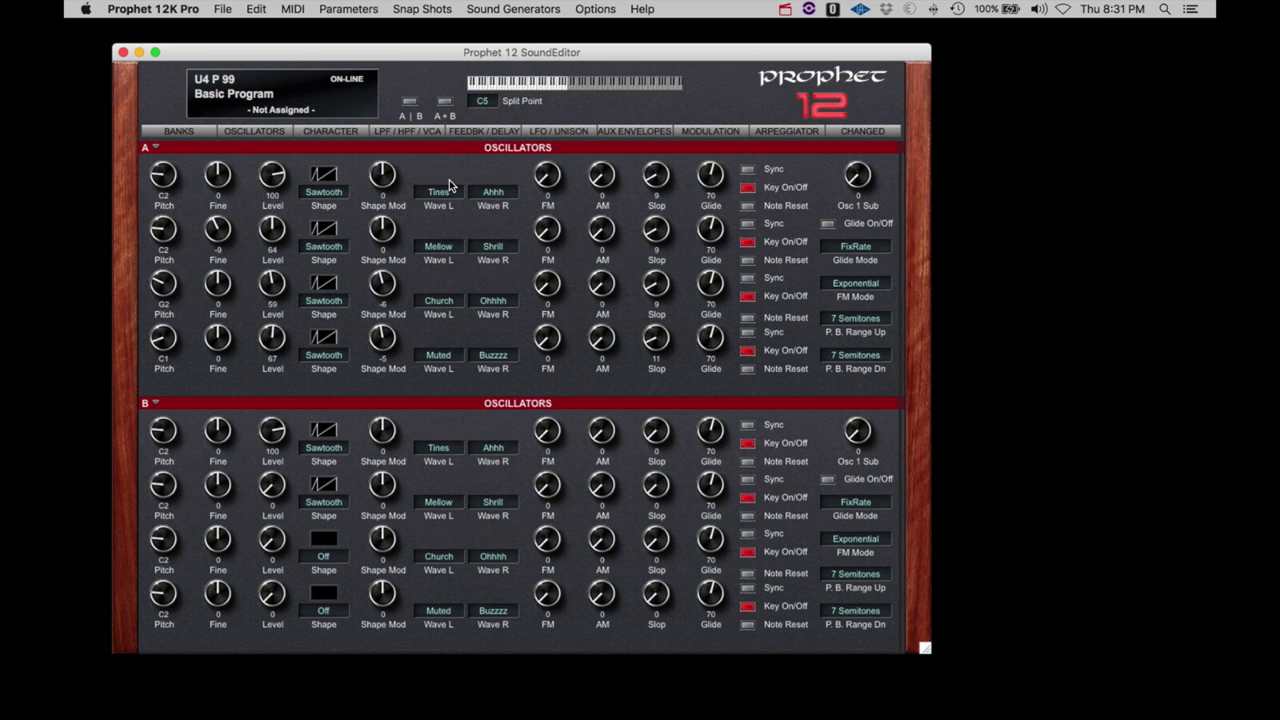
pyautogui.click(444, 101)
# - Adjust layer B's amp envelope decay, then make B oscillator 1 a sine at G3, level 127
pyautogui.click(392, 132)
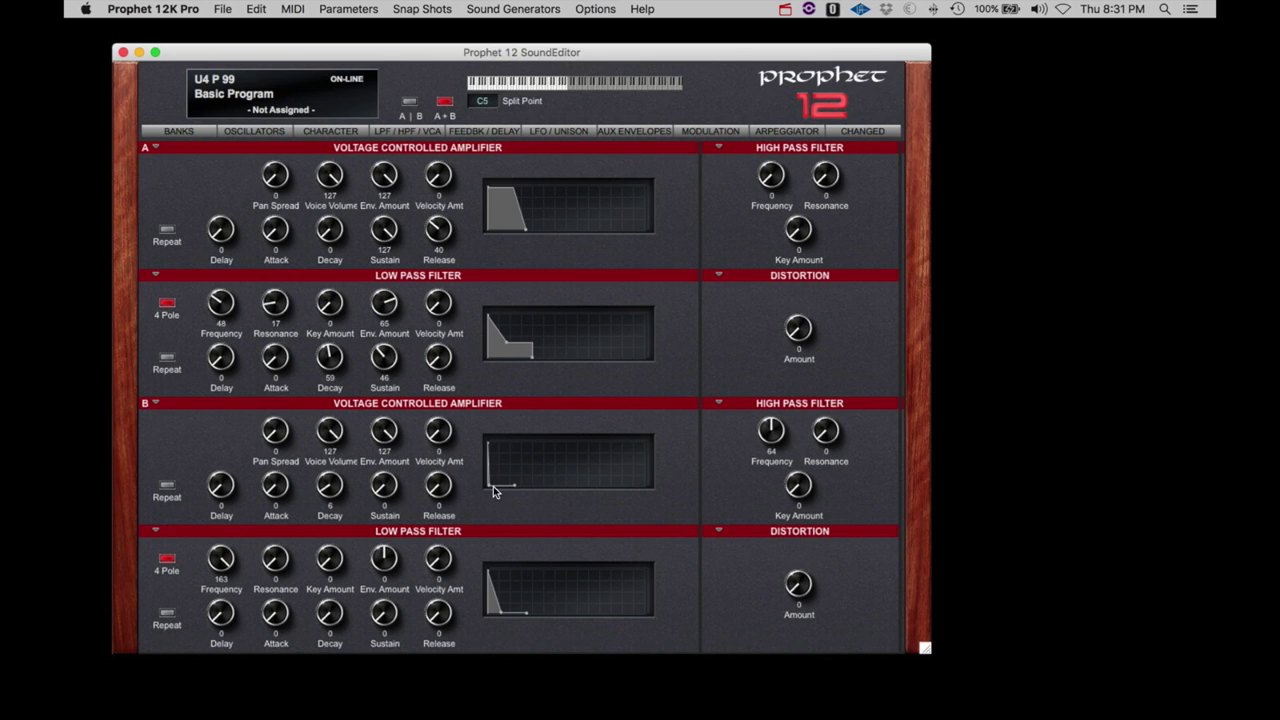
pyautogui.moveTo(491, 486); pyautogui.dragTo(507, 489)
pyautogui.click(255, 131)
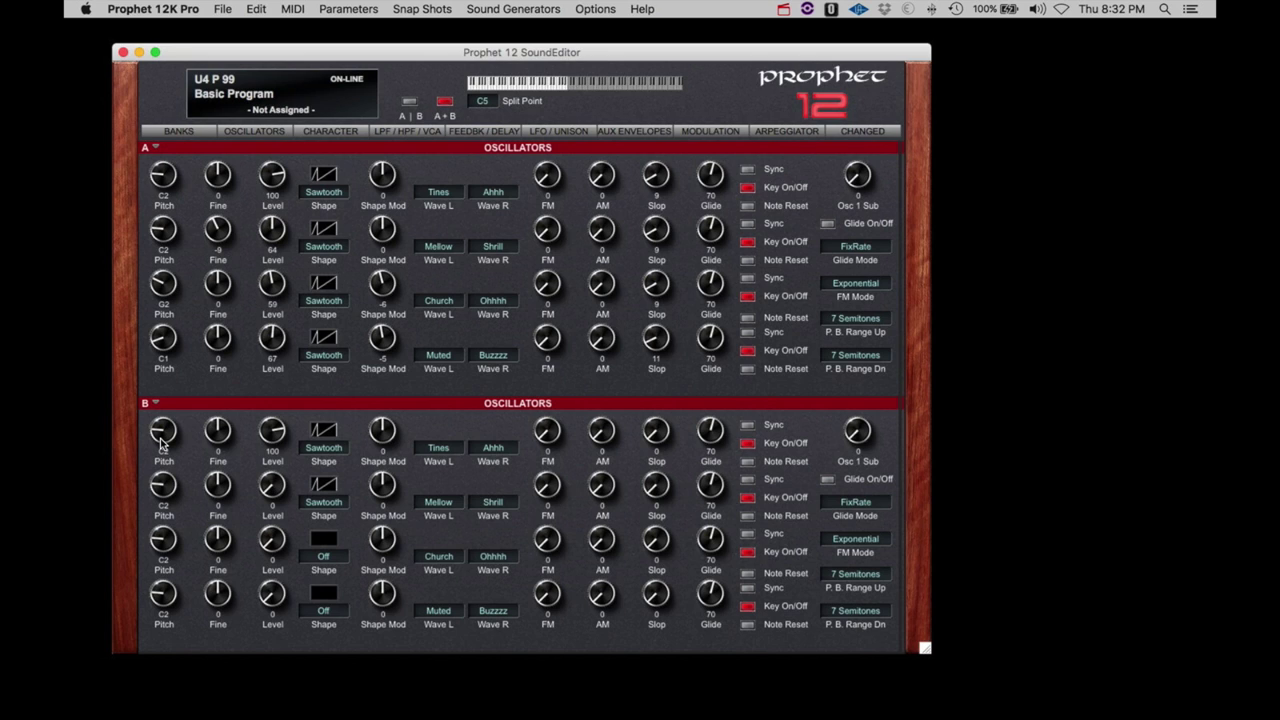
pyautogui.scroll(2, 163, 430)
pyautogui.scroll(-2, 161, 432)
pyautogui.scroll(-1, 161, 432)
pyautogui.scroll(7, 161, 432)
pyautogui.click(327, 450)
pyautogui.click(356, 475)
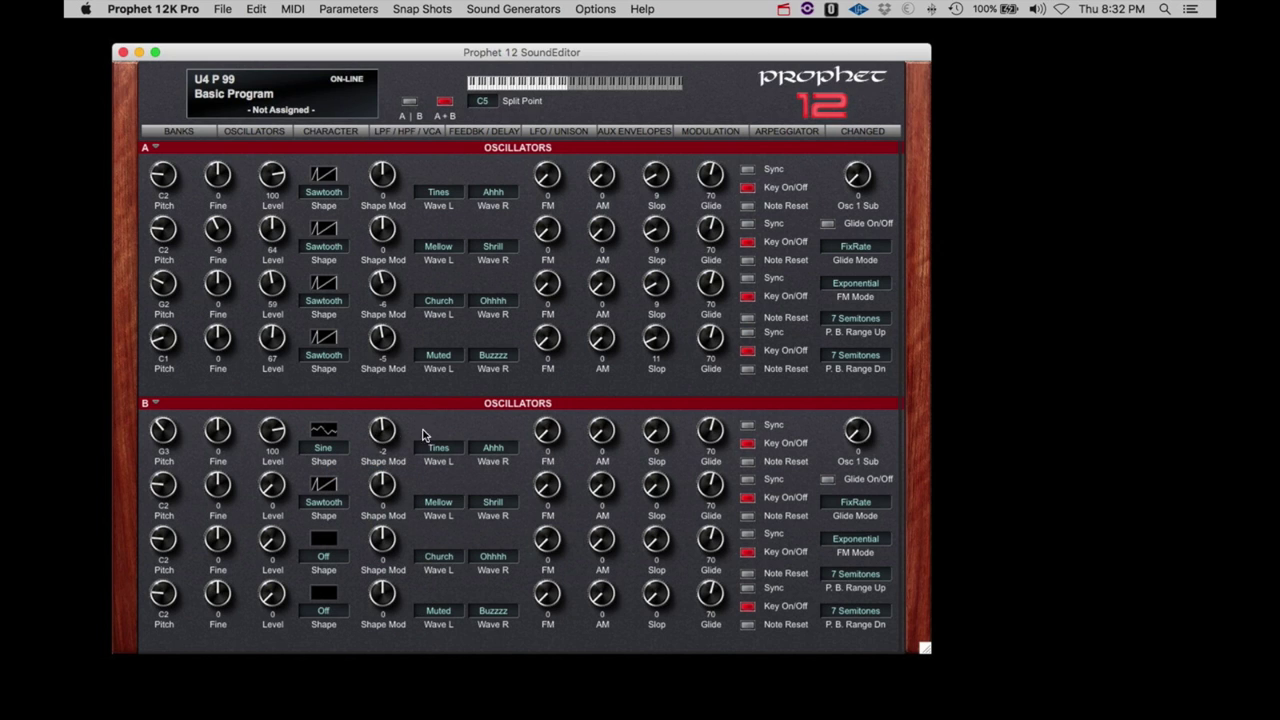
pyautogui.moveTo(279, 447); pyautogui.dragTo(271, 370)
# - Set layer B distortion to 20 and its oscillator 1 shape mod to -27
pyautogui.click(386, 132)
pyautogui.moveTo(798, 587); pyautogui.dragTo(797, 583)
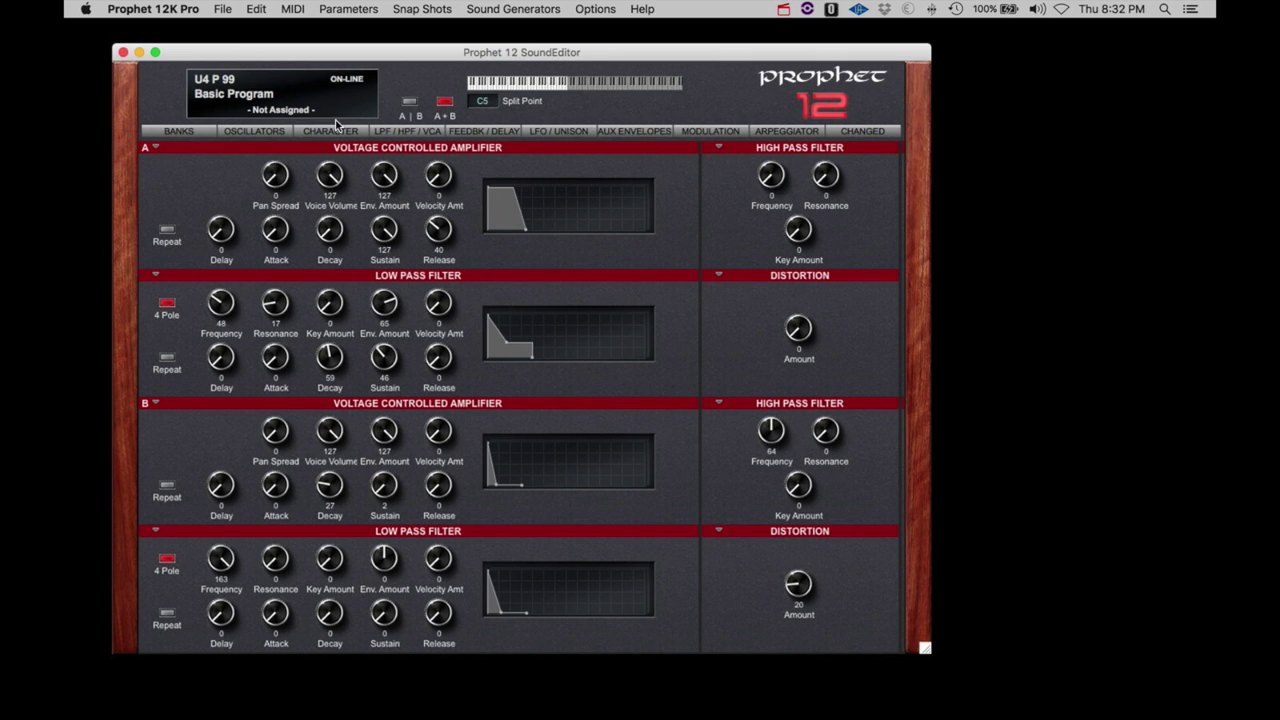
pyautogui.click(276, 134)
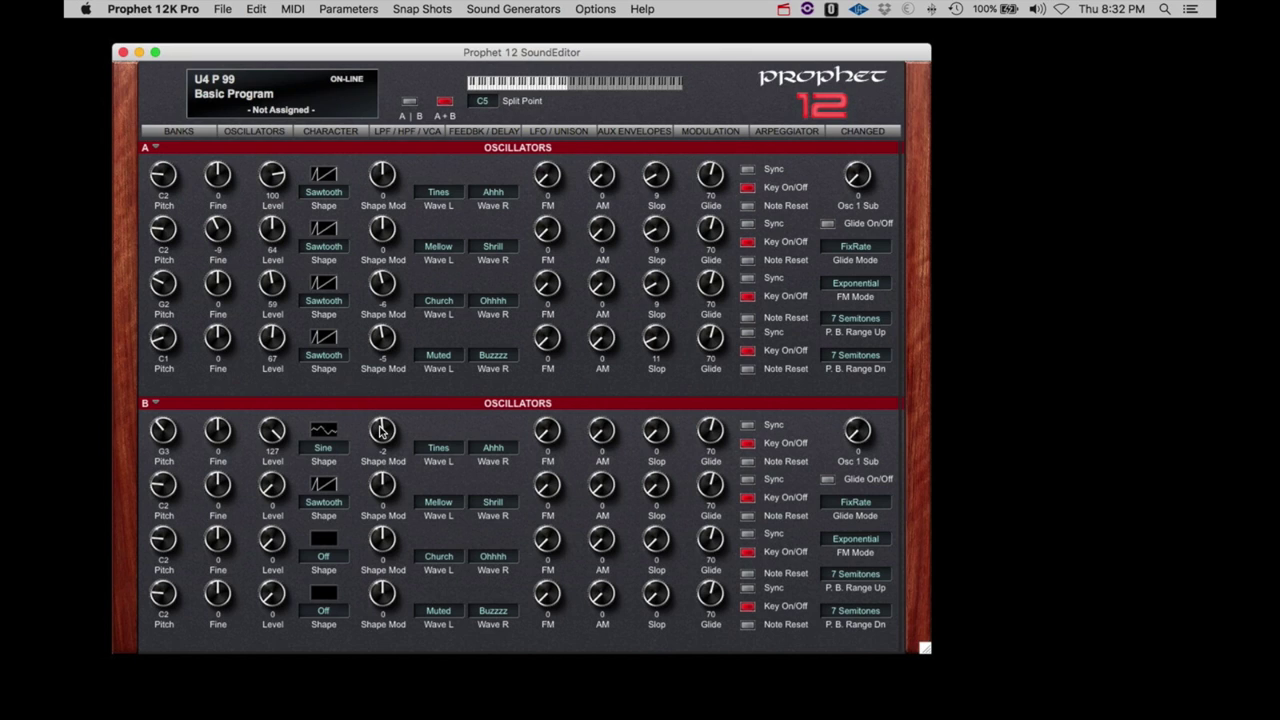
pyautogui.moveTo(380, 443); pyautogui.dragTo(380, 452)
# - Begin writing the patch to U4 P 99, typing 'Perc Bass' into the new name
pyautogui.click(258, 9)
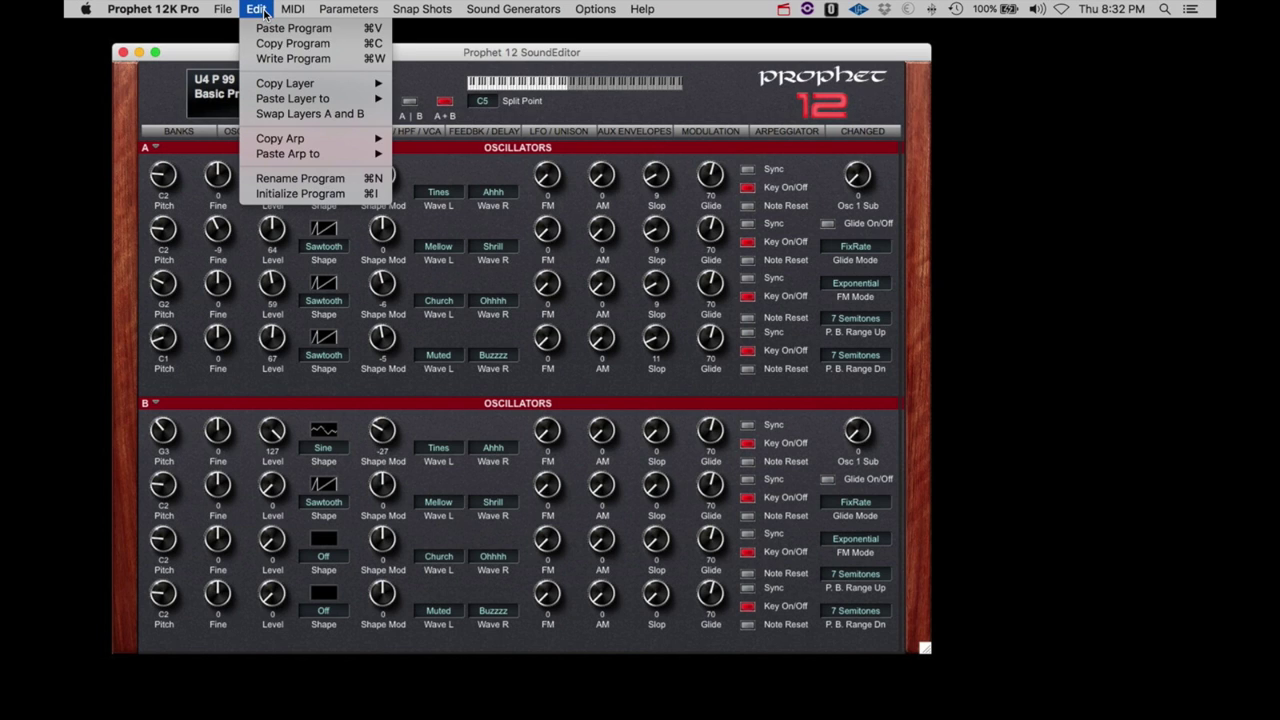
pyautogui.click(293, 58)
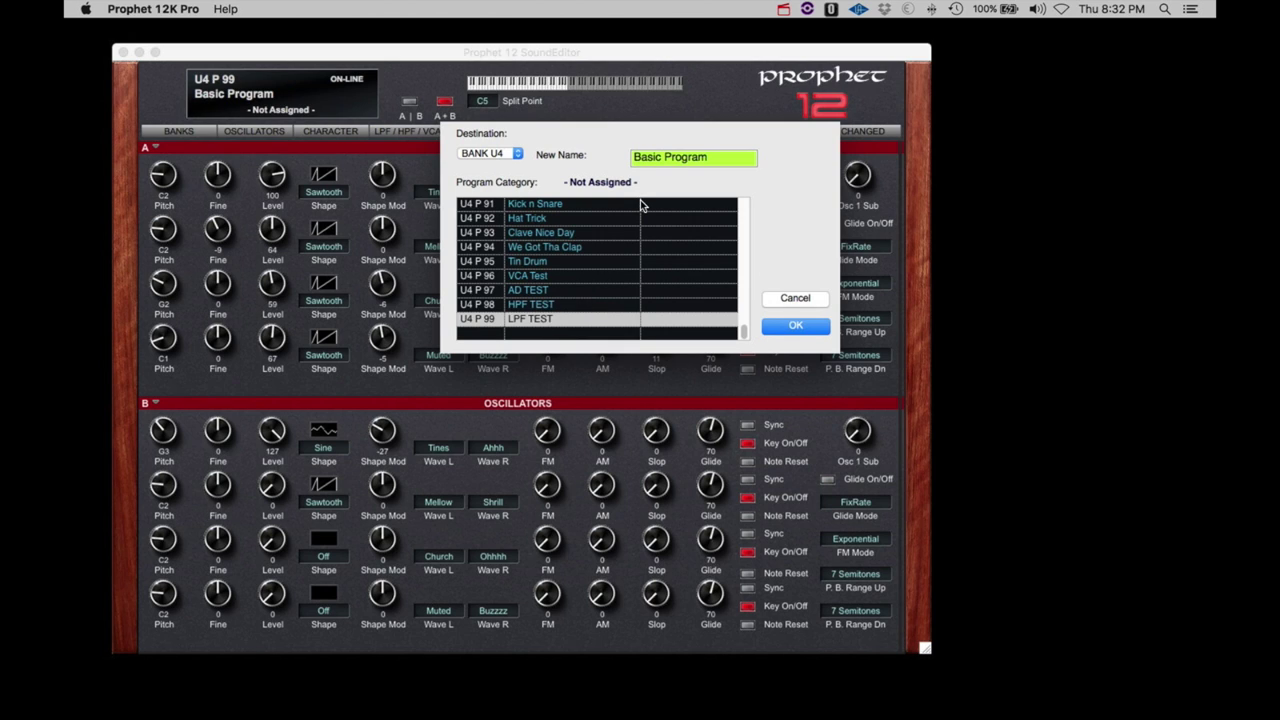
pyautogui.write('Perc Bass')
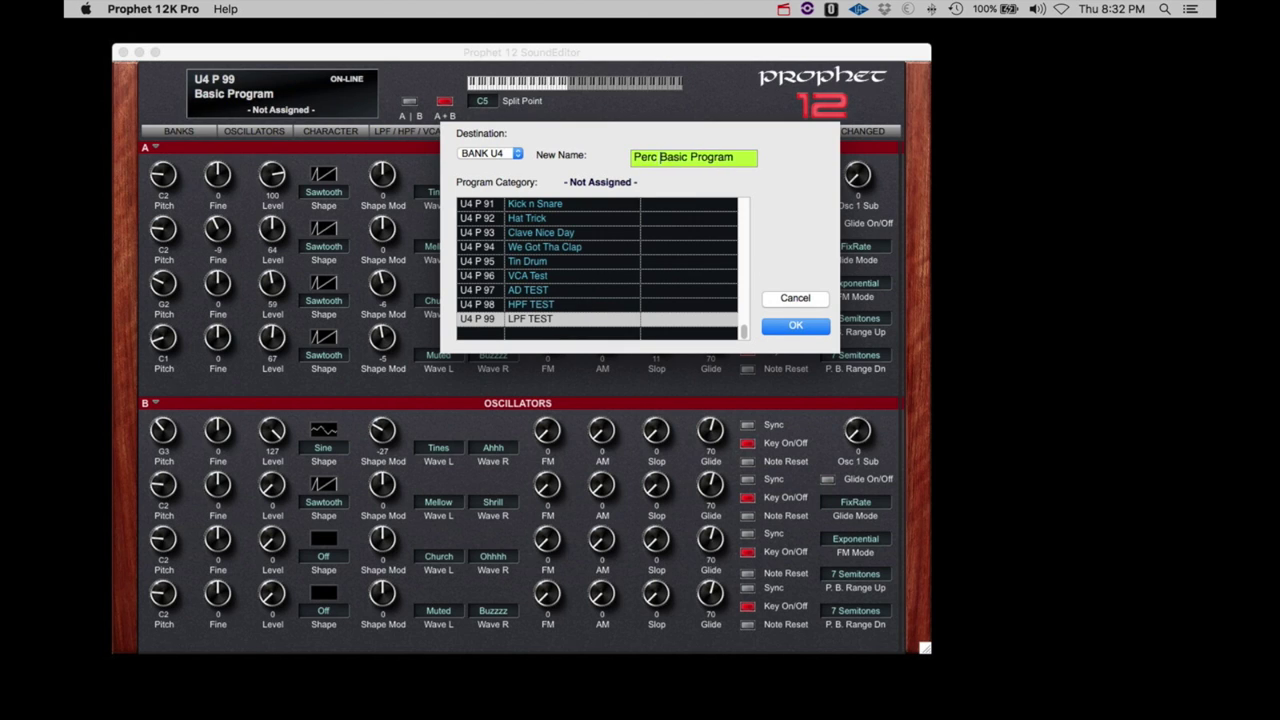